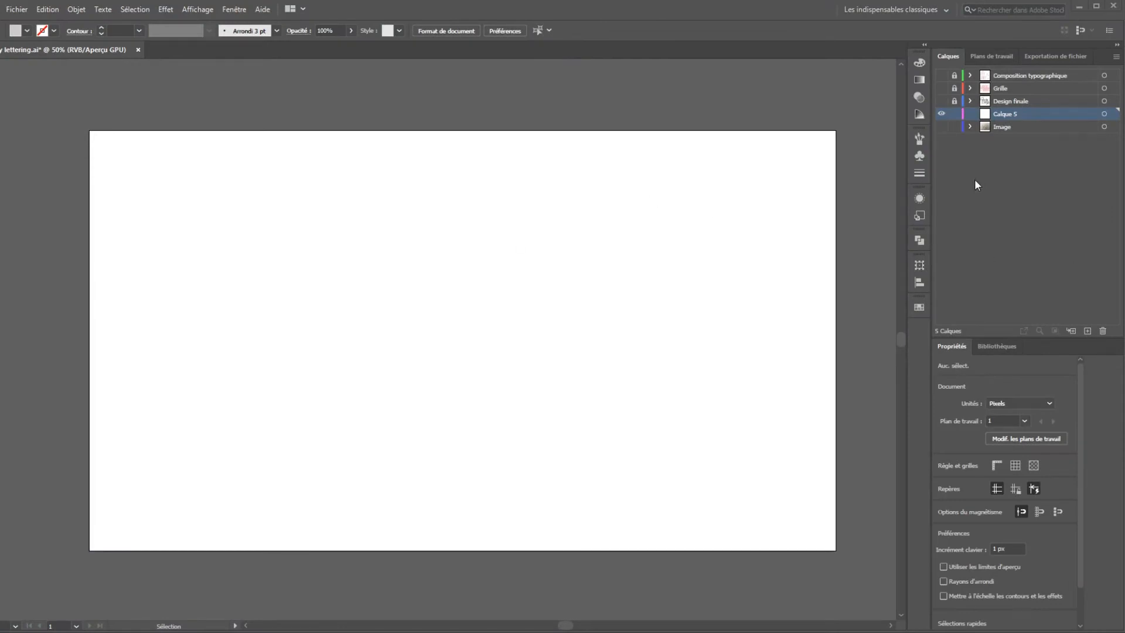
Show and lock the Image layer, and dim its images to 50%.
{"action": "left_click", "coordinate": [941, 126]}
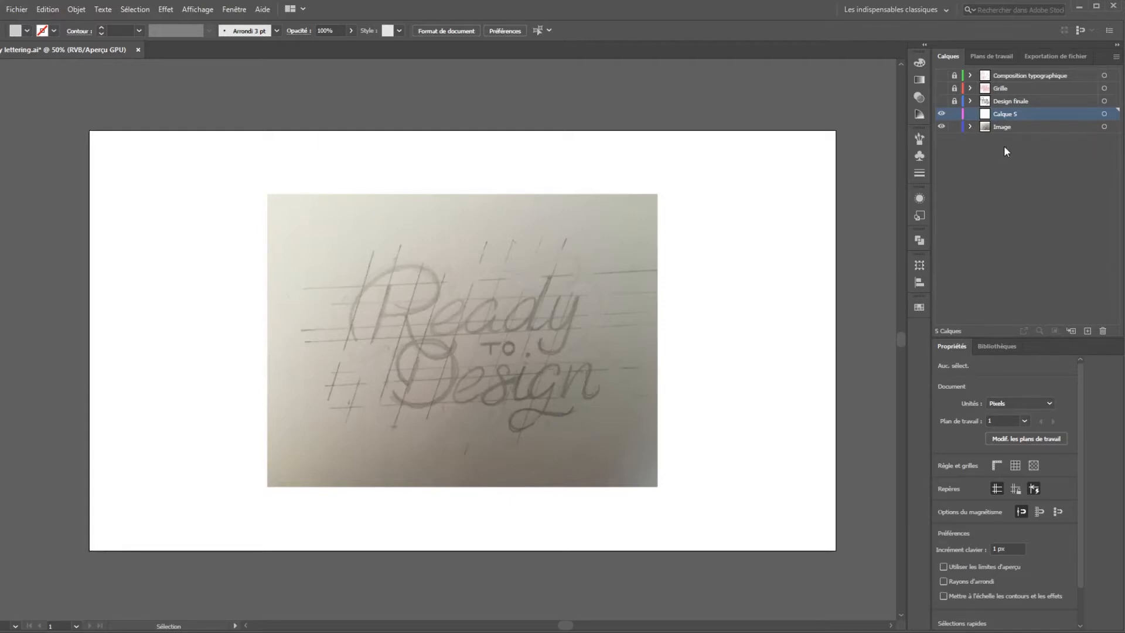
{"action": "left_click", "coordinate": [1028, 126]}
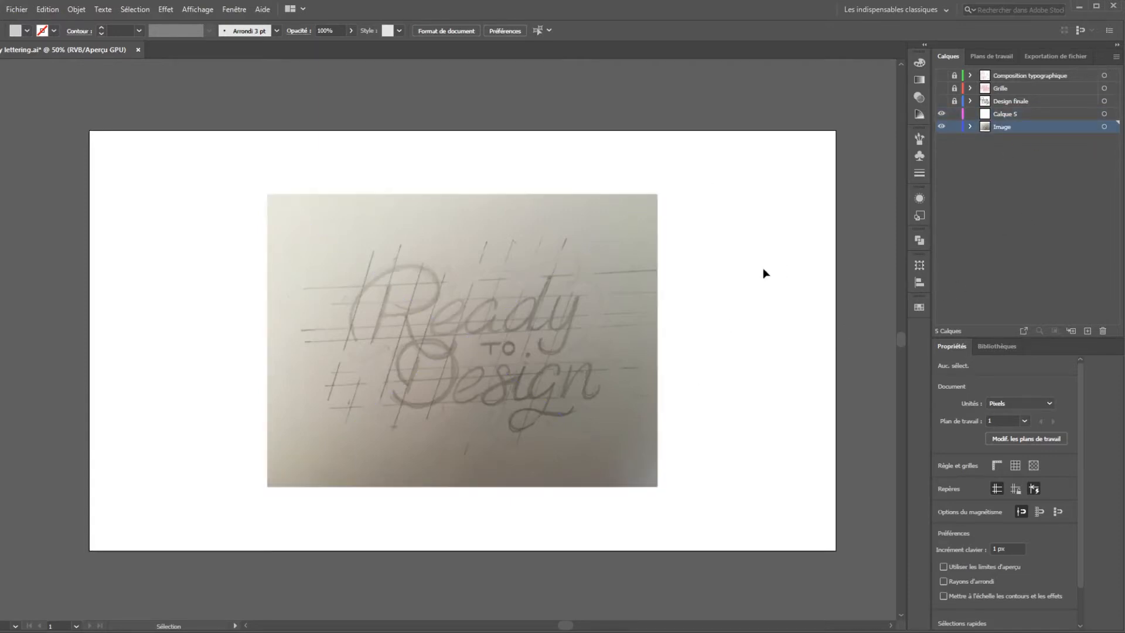
{"action": "double_click", "coordinate": [1027, 126]}
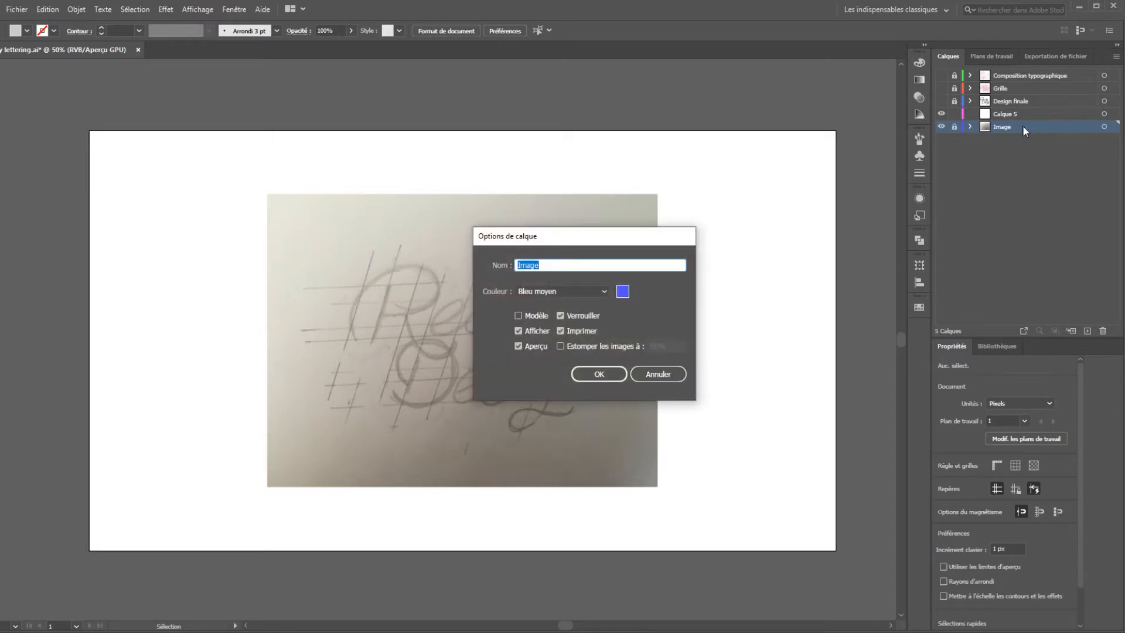
{"action": "left_click", "coordinate": [574, 345]}
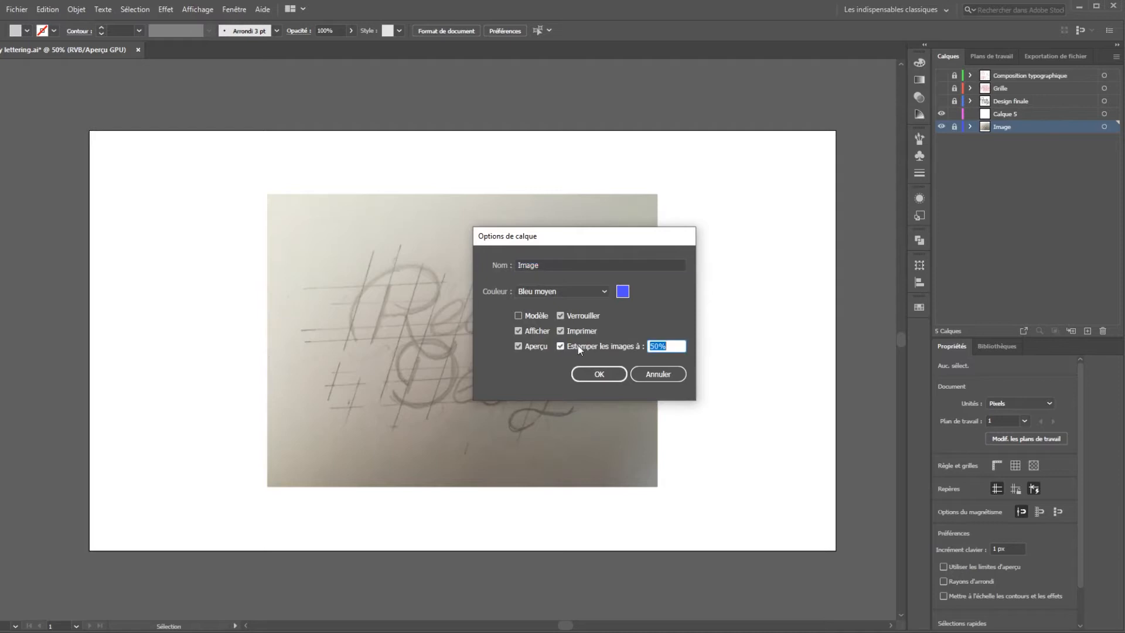
{"action": "left_click", "coordinate": [615, 377]}
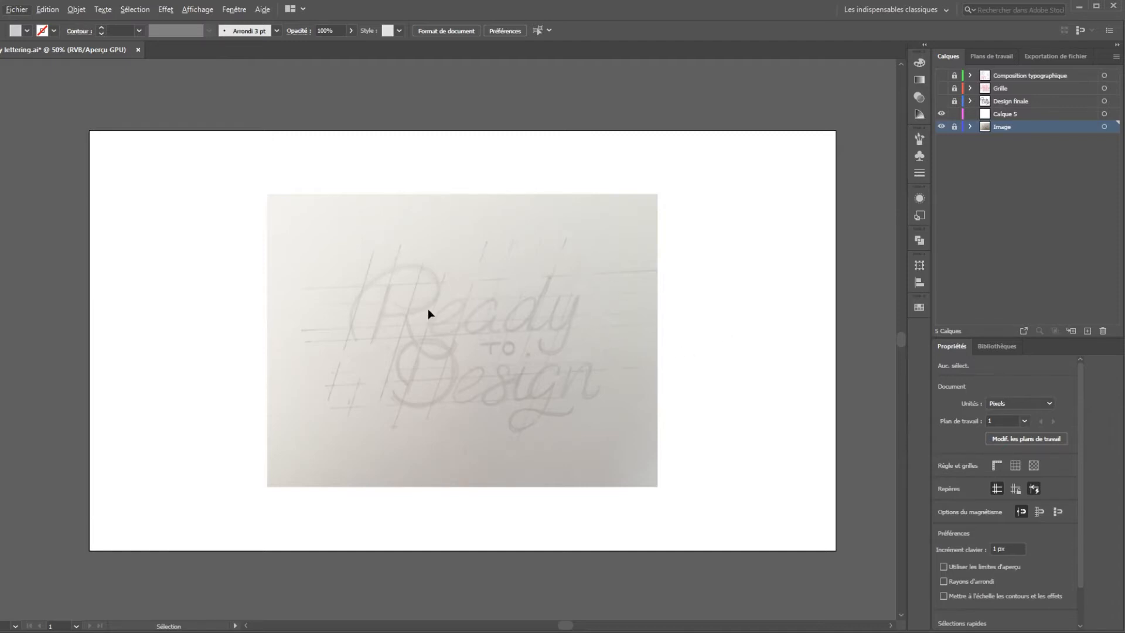
Make Calque 5 the active layer for tracing the lettering sketch with the Pen tool.
{"action": "scroll", "coordinate": [424, 339], "scroll_direction": "up", "scroll_amount": 1}
{"action": "scroll", "coordinate": [442, 359], "scroll_direction": "up", "scroll_amount": 3}
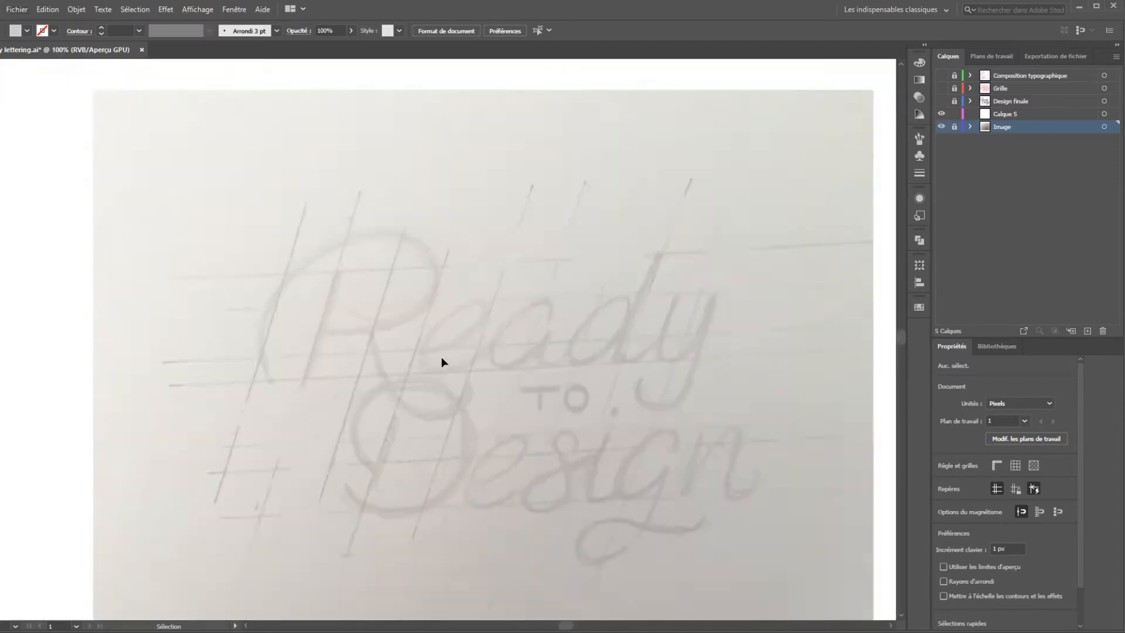
{"action": "scroll", "coordinate": [442, 363], "scroll_direction": "down", "scroll_amount": 1}
{"action": "left_click_drag", "start_coordinate": [521, 400], "coordinate": [483, 377]}
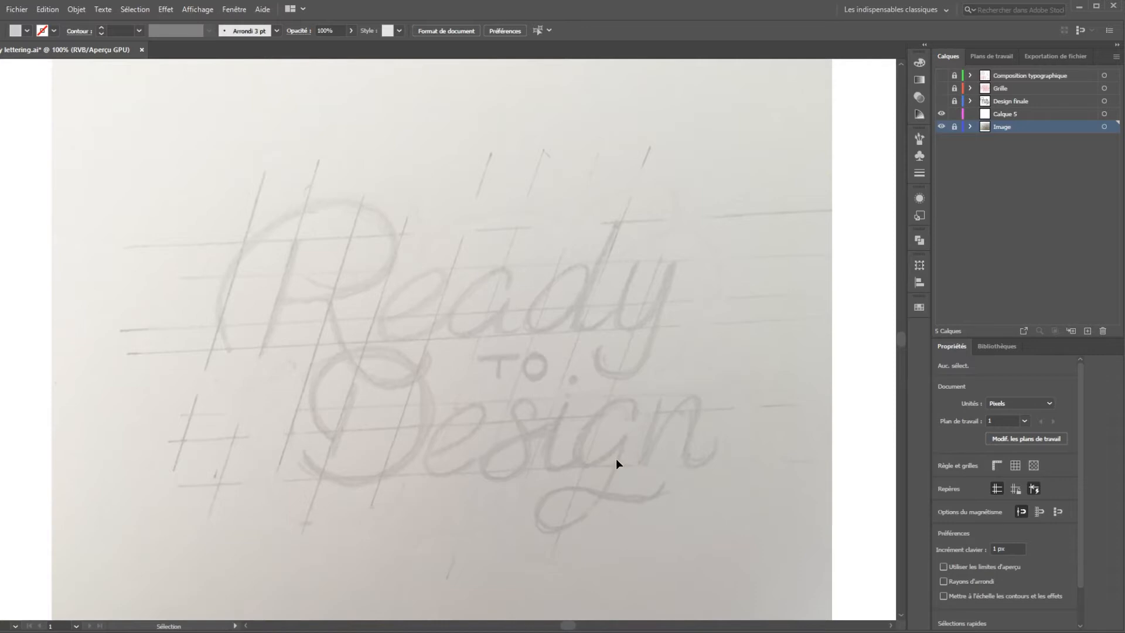
{"action": "key", "text": "p"}
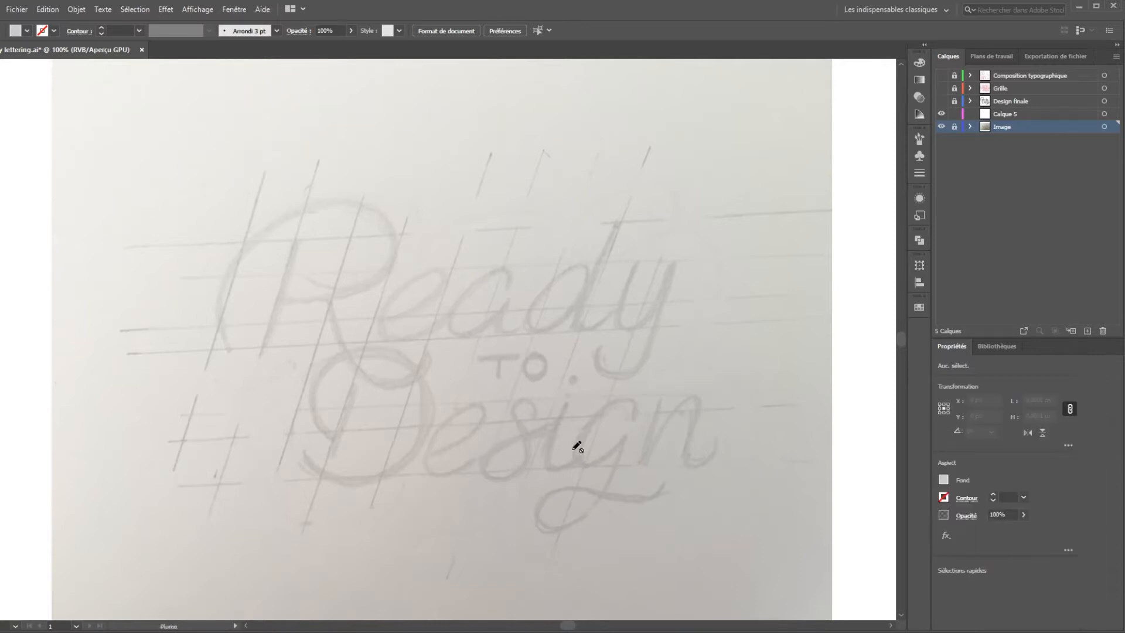
{"action": "left_click", "coordinate": [1007, 115]}
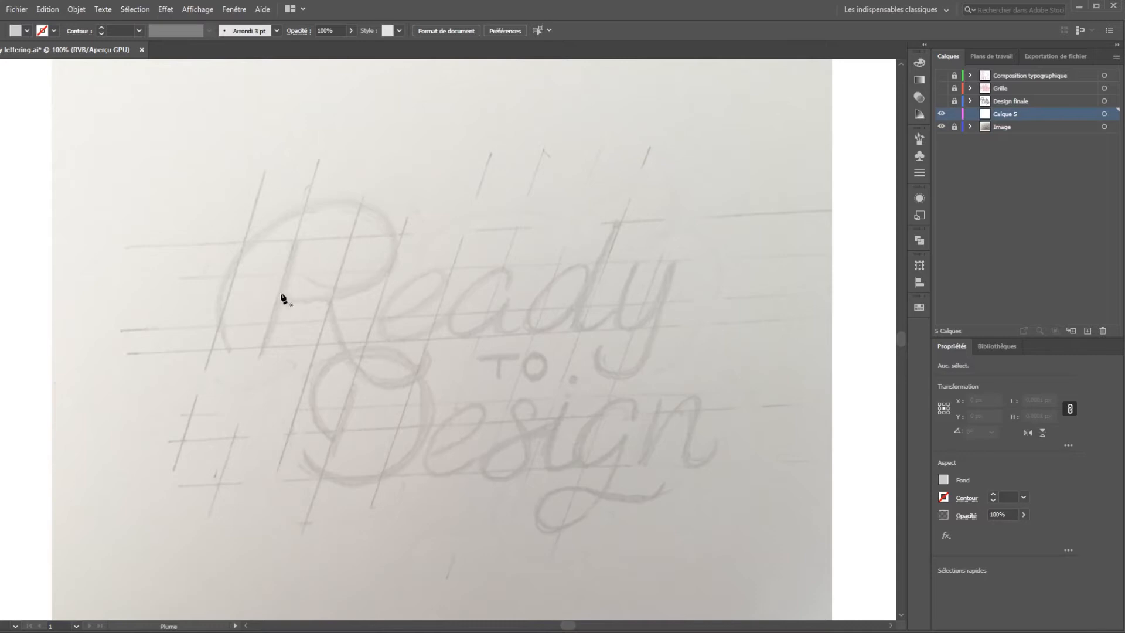
{"action": "left_click", "coordinate": [441, 351]}
{"action": "left_click", "coordinate": [526, 350]}
{"action": "scroll", "coordinate": [294, 315], "scroll_direction": "up", "scroll_amount": 1}
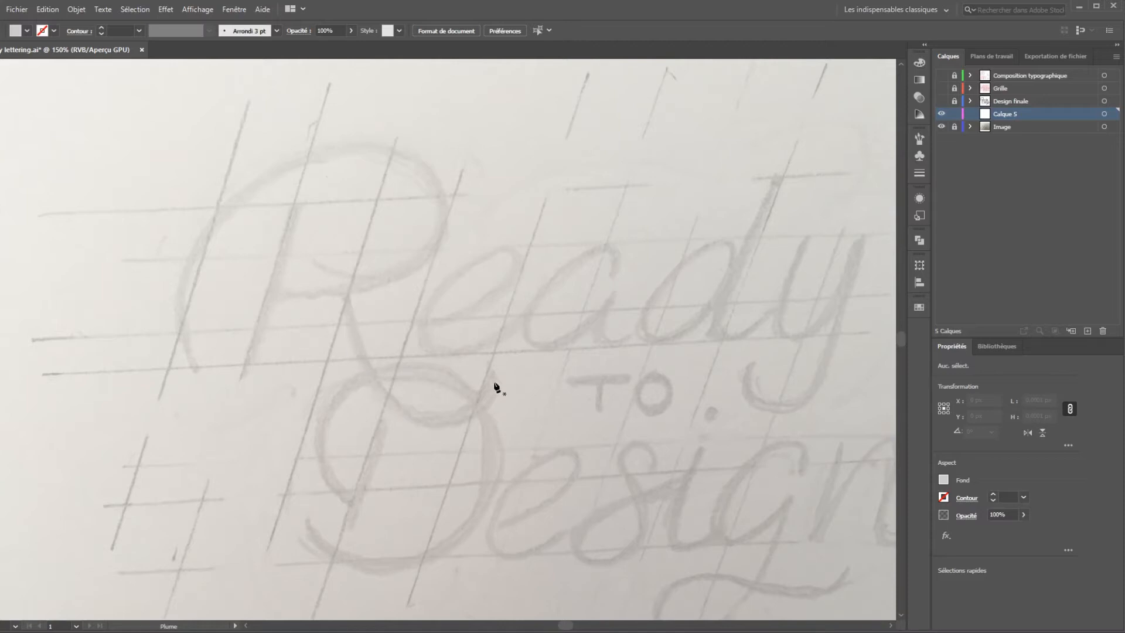
Trace the R's outer stroke with the Pen tool, from its lower-left end over the arch and around the bowl to the stem.
{"action": "left_click", "coordinate": [194, 368]}
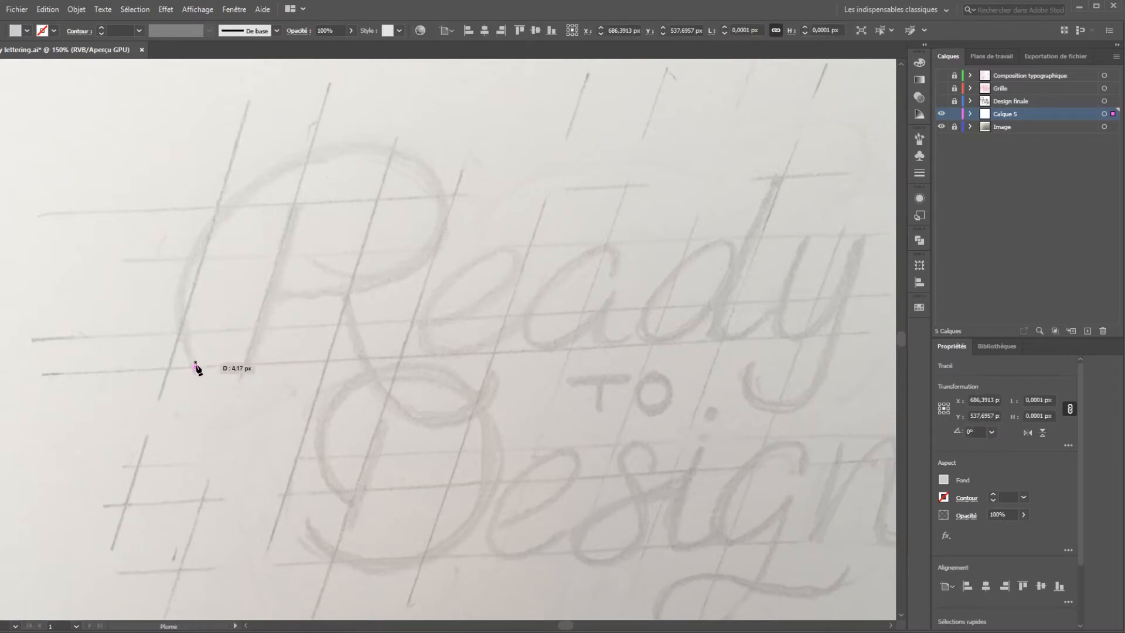
{"action": "mouse_move", "coordinate": [198, 368]}
{"action": "left_mouse_down"}
{"action": "mouse_move", "coordinate": [206, 384]}
{"action": "mouse_move", "coordinate": [190, 360]}
{"action": "mouse_move", "coordinate": [198, 373]}
{"action": "left_mouse_up"}
{"action": "left_click", "coordinate": [352, 148]}
{"action": "left_click_drag", "start_coordinate": [353, 146], "coordinate": [582, 163]}
{"action": "key", "text": "ctrl+z"}
{"action": "left_click", "coordinate": [177, 259]}
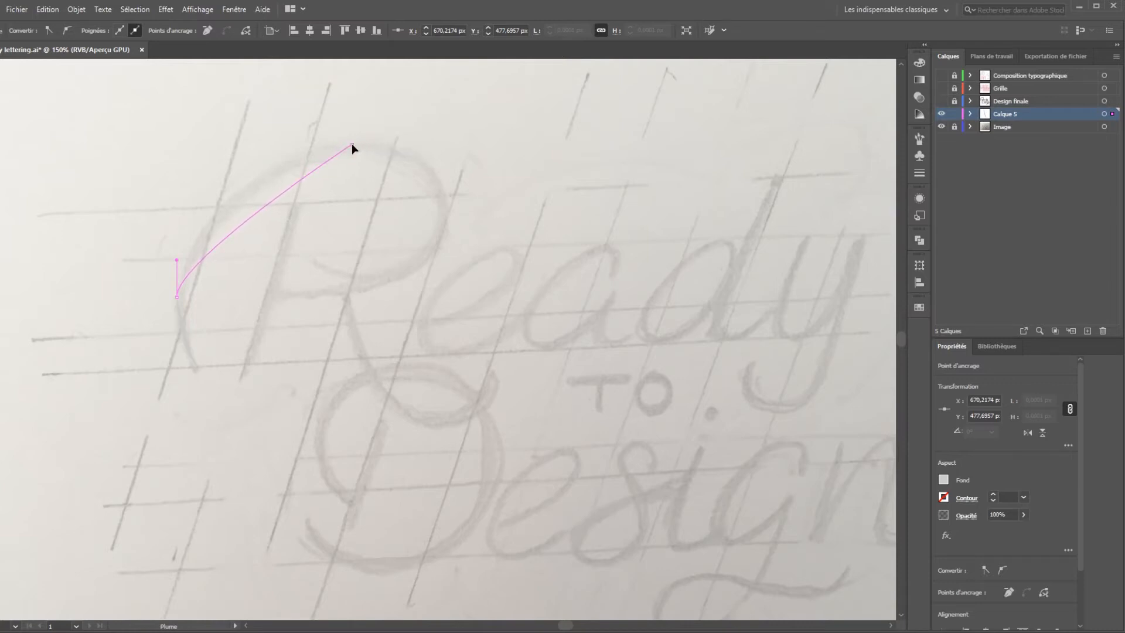
{"action": "left_click_drag", "start_coordinate": [352, 143], "coordinate": [453, 144]}
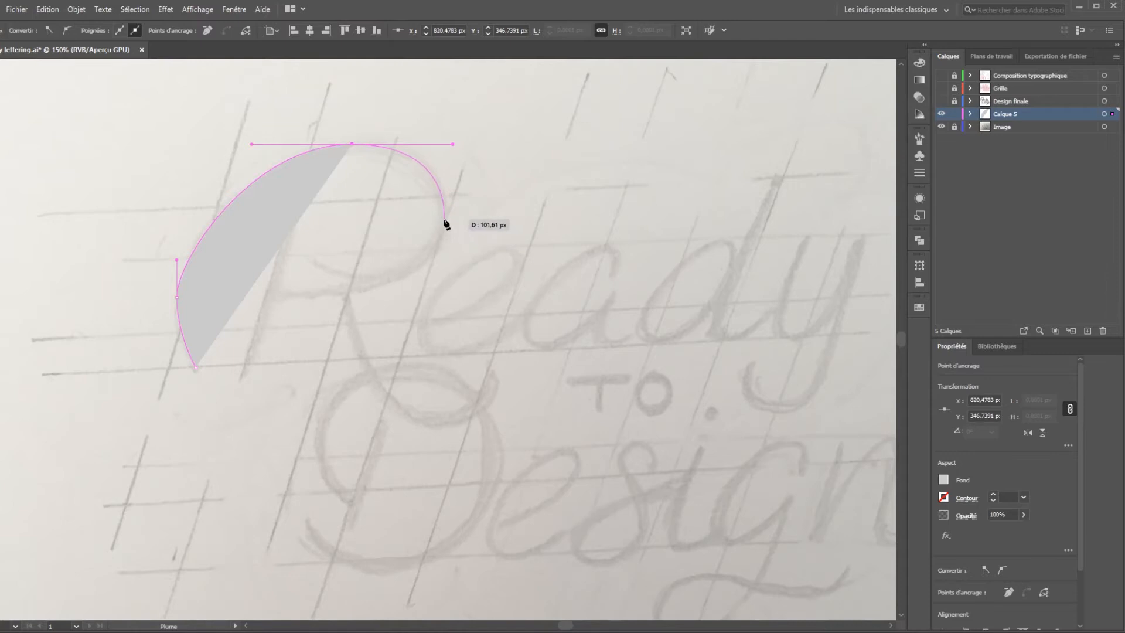
{"action": "left_click_drag", "start_coordinate": [443, 223], "coordinate": [442, 237]}
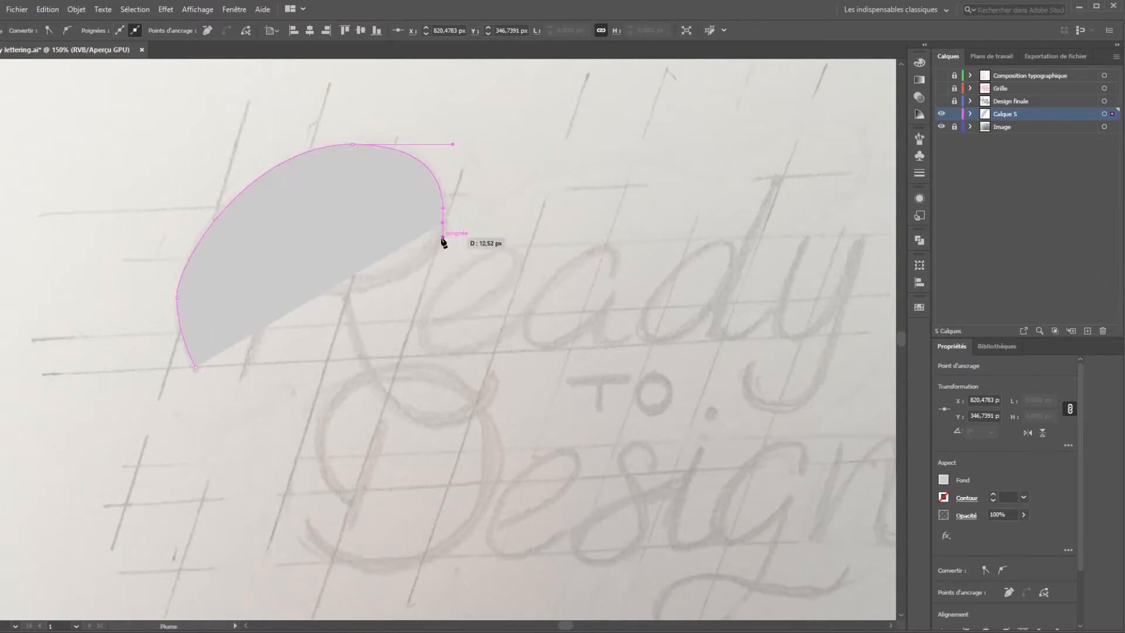
{"action": "left_click", "coordinate": [267, 295]}
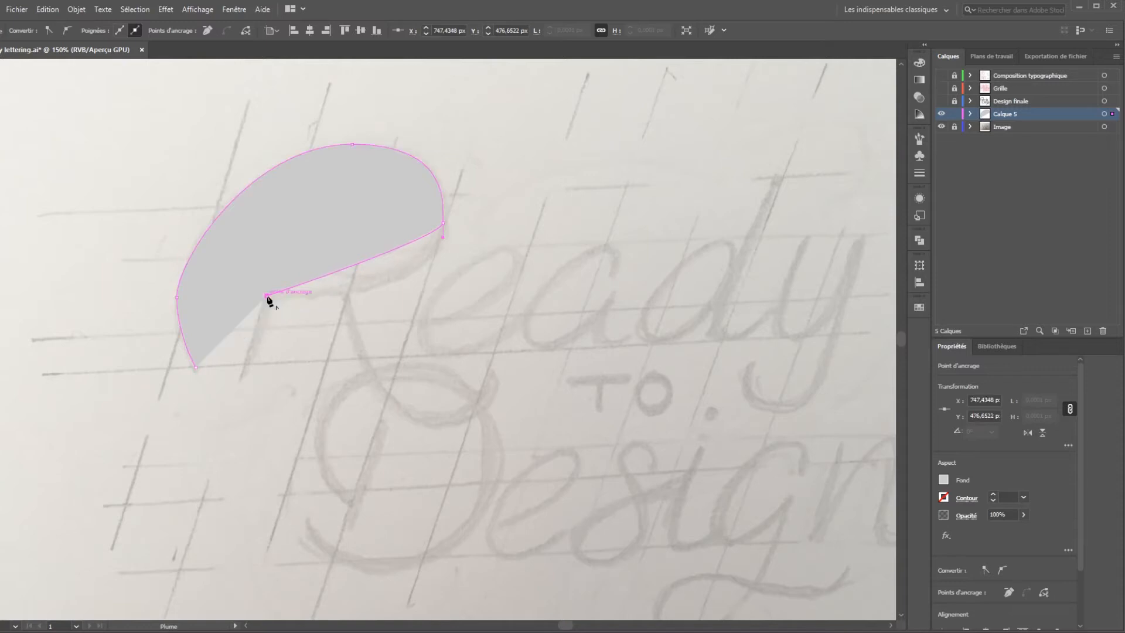
Swap the traced R path's fill and stroke, and set the stroke colour to black.
{"action": "key", "text": "v"}
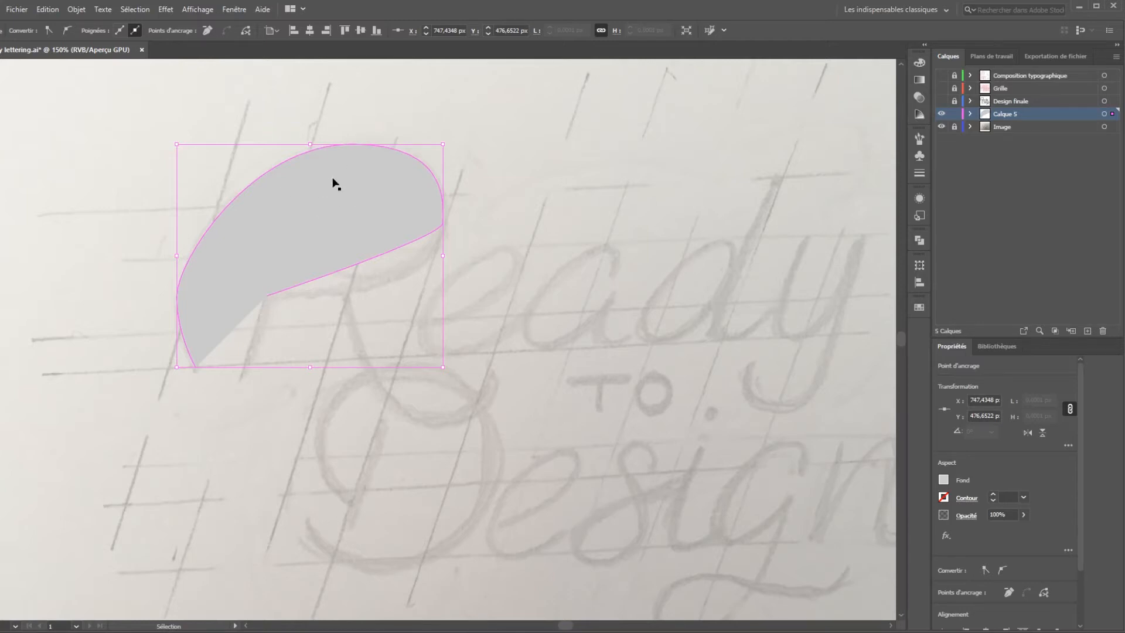
{"action": "key", "text": "shift+x"}
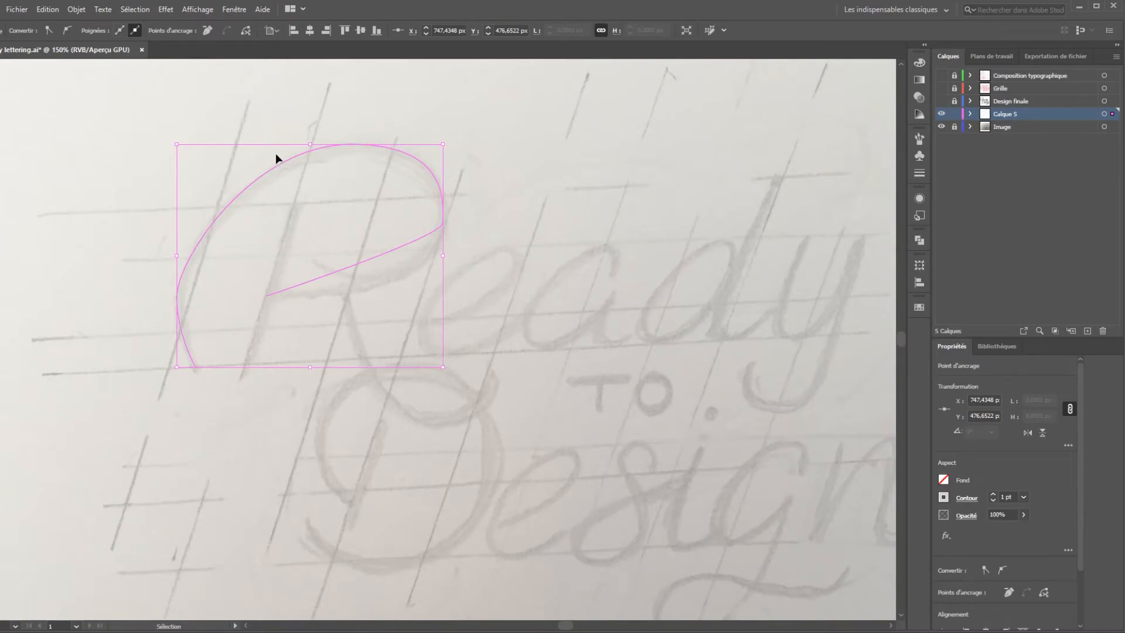
{"action": "left_click_drag", "start_coordinate": [0, 27], "coordinate": [0, 27]}
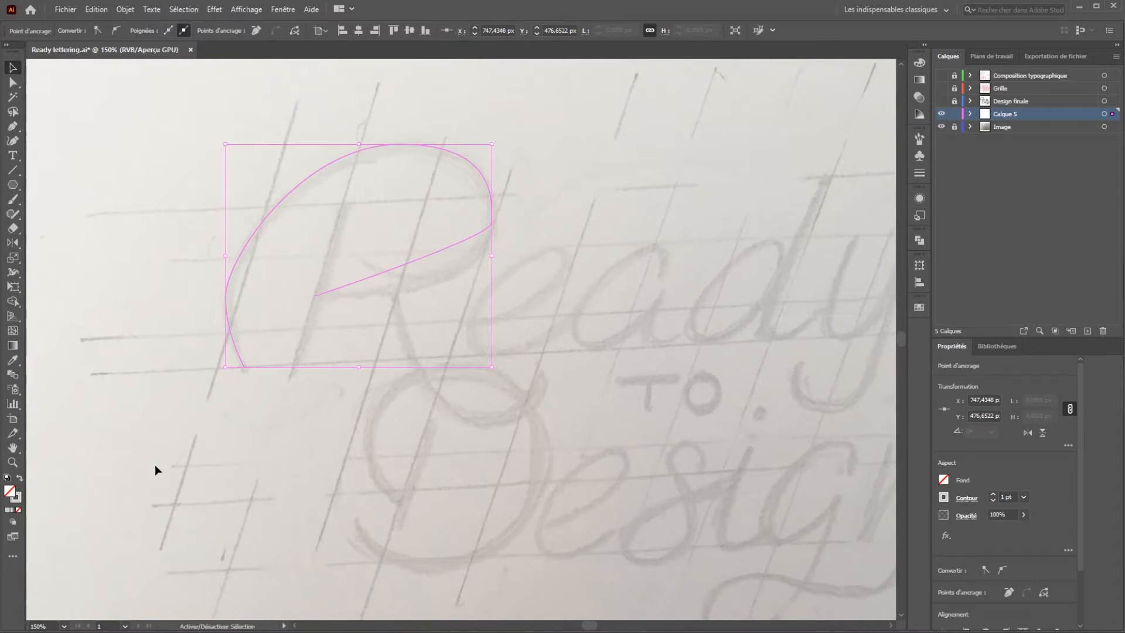
{"action": "key", "text": "shift+x"}
{"action": "key", "text": "shift+x"}
{"action": "left_click", "coordinate": [18, 499]}
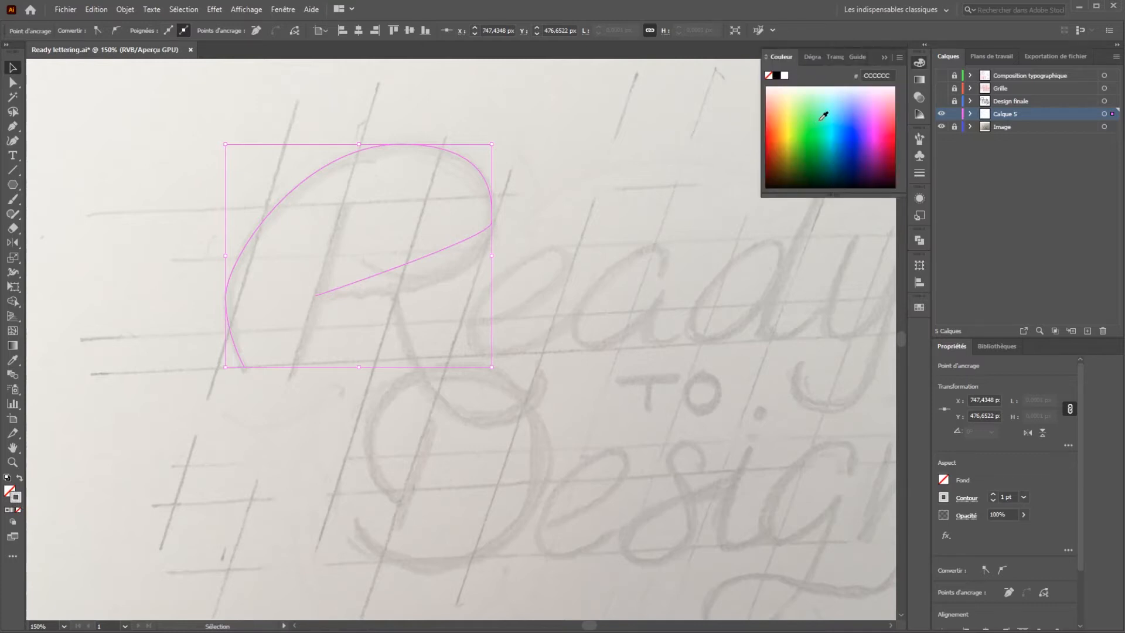
{"action": "left_click", "coordinate": [772, 181]}
{"action": "left_click", "coordinate": [766, 187]}
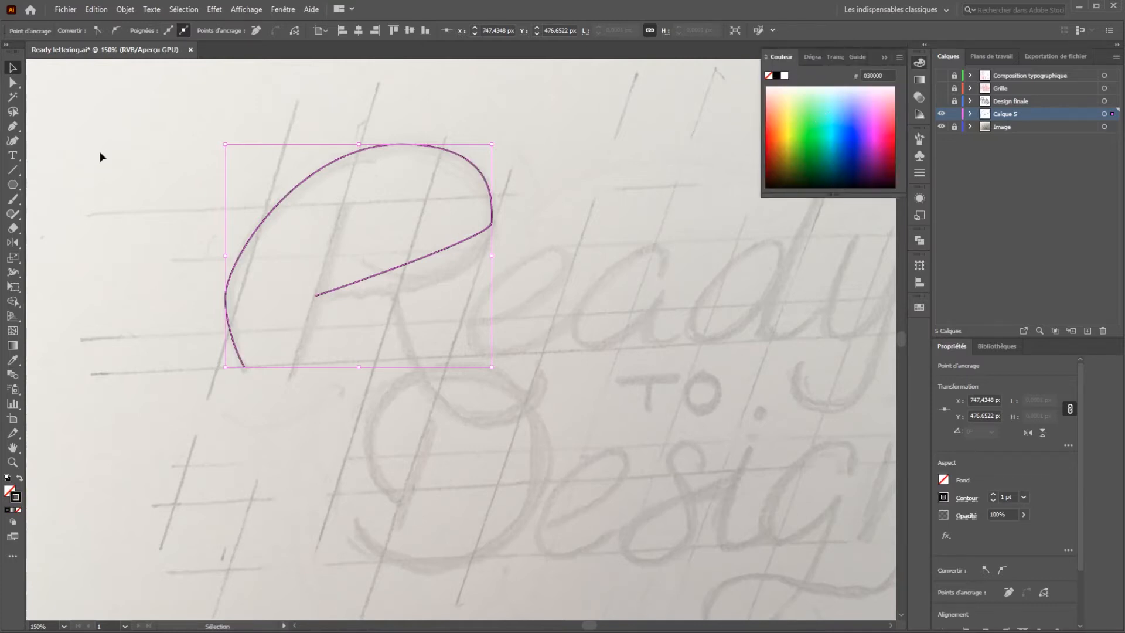
{"action": "left_click", "coordinate": [571, 190]}
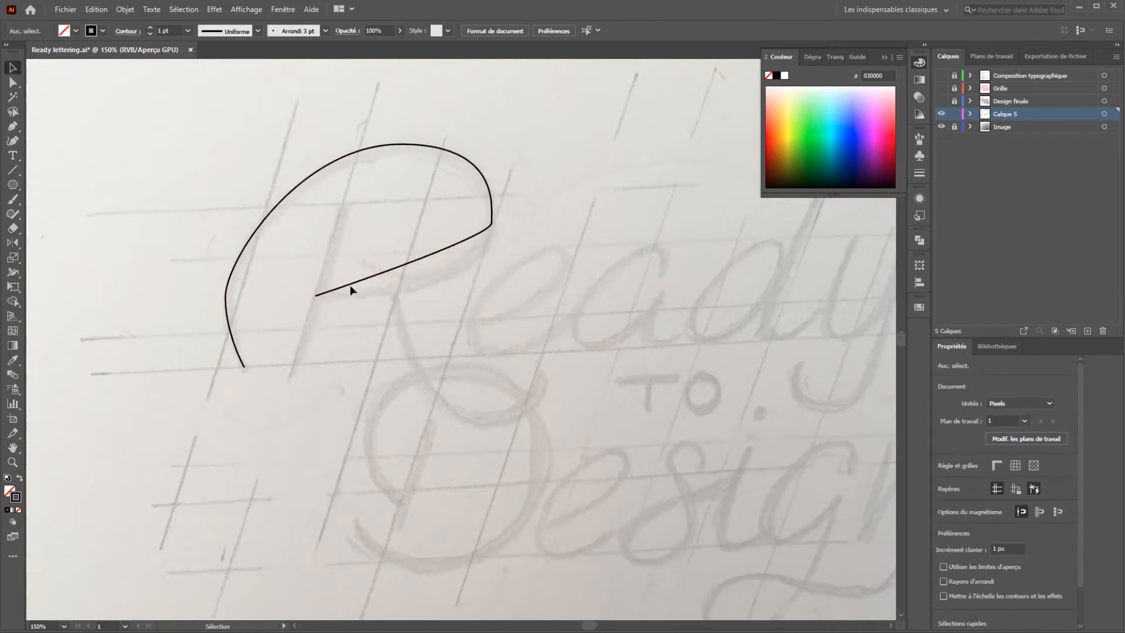
Lengthen the lower handle of the R bowl's rightmost anchor to round the bowl's underside along the sketch.
{"action": "key", "text": "a"}
{"action": "left_click", "coordinate": [492, 226]}
{"action": "left_click", "coordinate": [492, 227]}
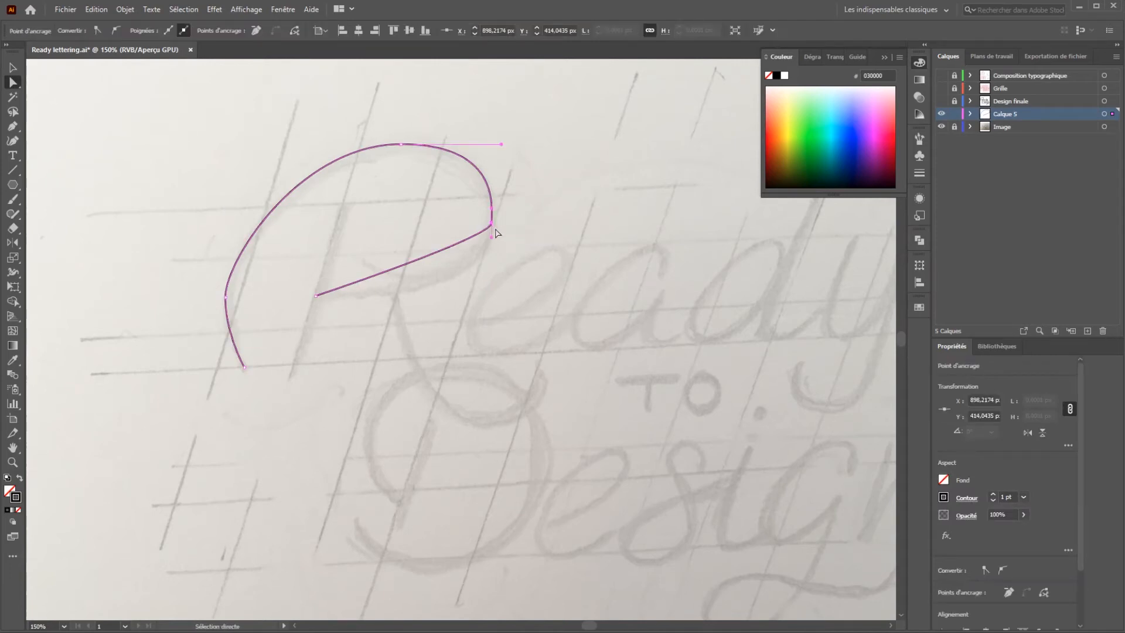
{"action": "scroll", "coordinate": [496, 233], "scroll_direction": "up", "scroll_amount": 3}
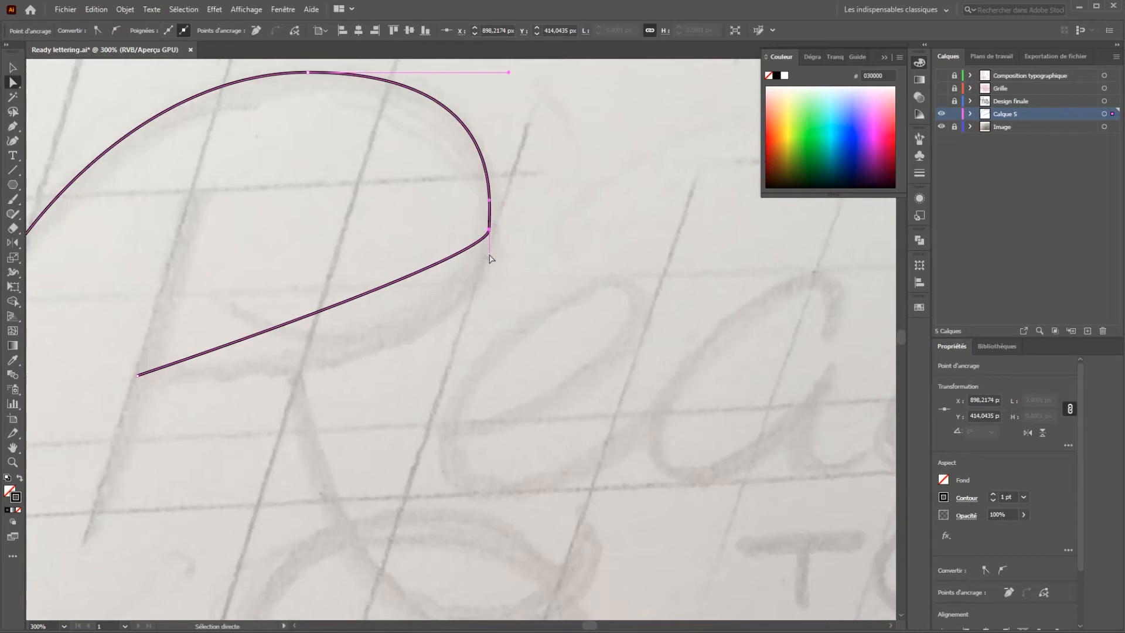
{"action": "left_click_drag", "start_coordinate": [489, 257], "coordinate": [494, 389]}
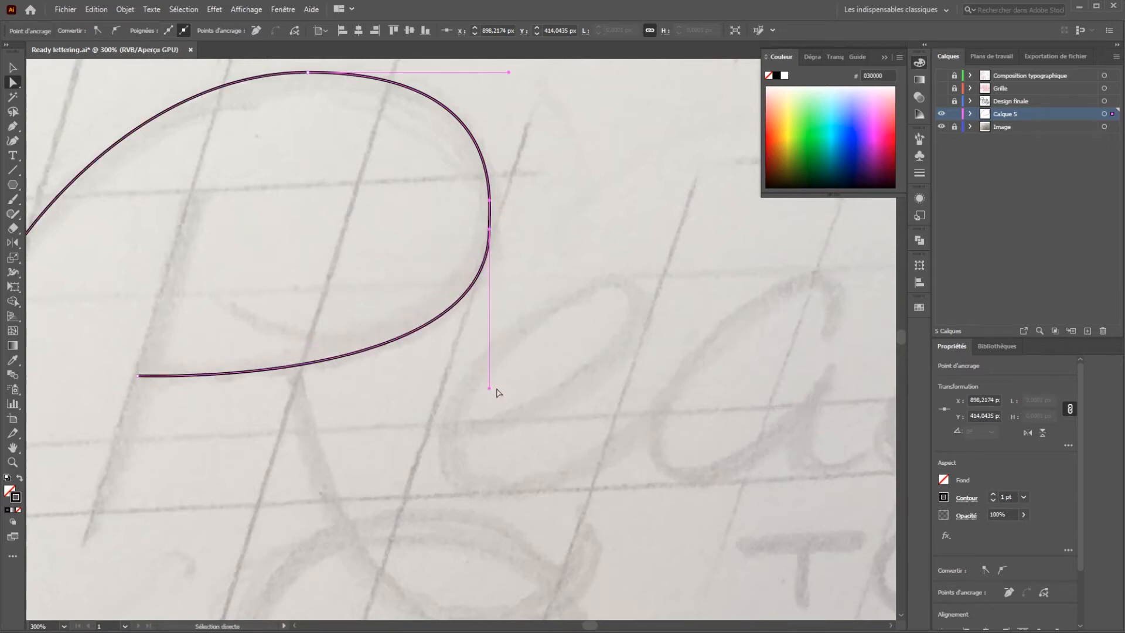
Refine the bowl's upper-right curve by shortening the top anchor's right handle and lengthening the right anchor's upper handle.
{"action": "left_click", "coordinate": [513, 229]}
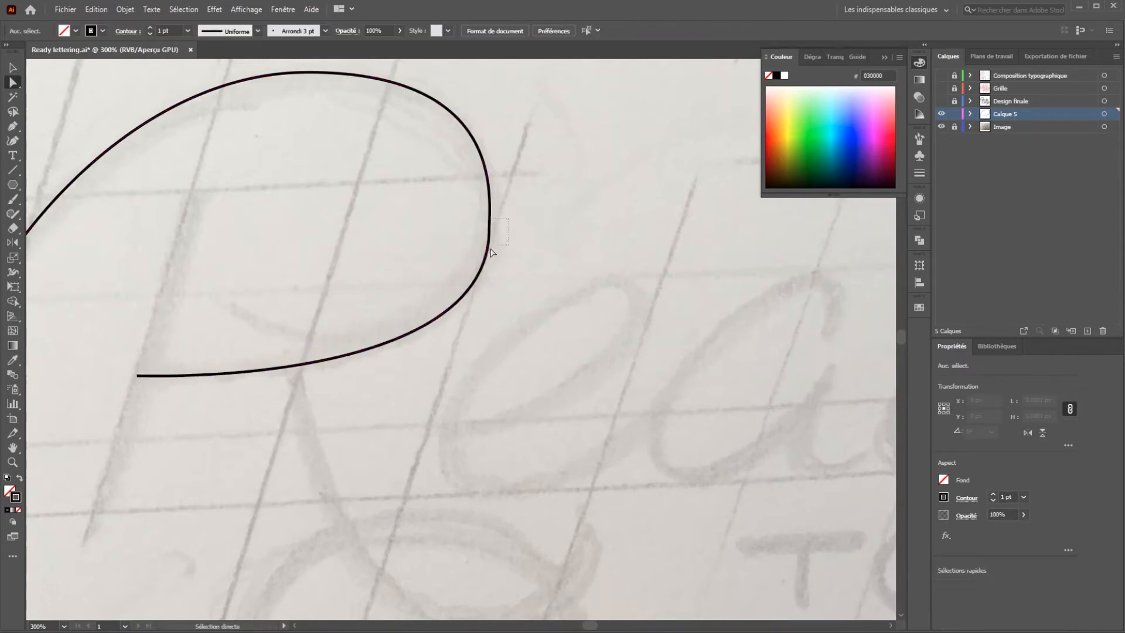
{"action": "left_click", "coordinate": [490, 238]}
{"action": "left_click_drag", "start_coordinate": [525, 177], "coordinate": [567, 262]}
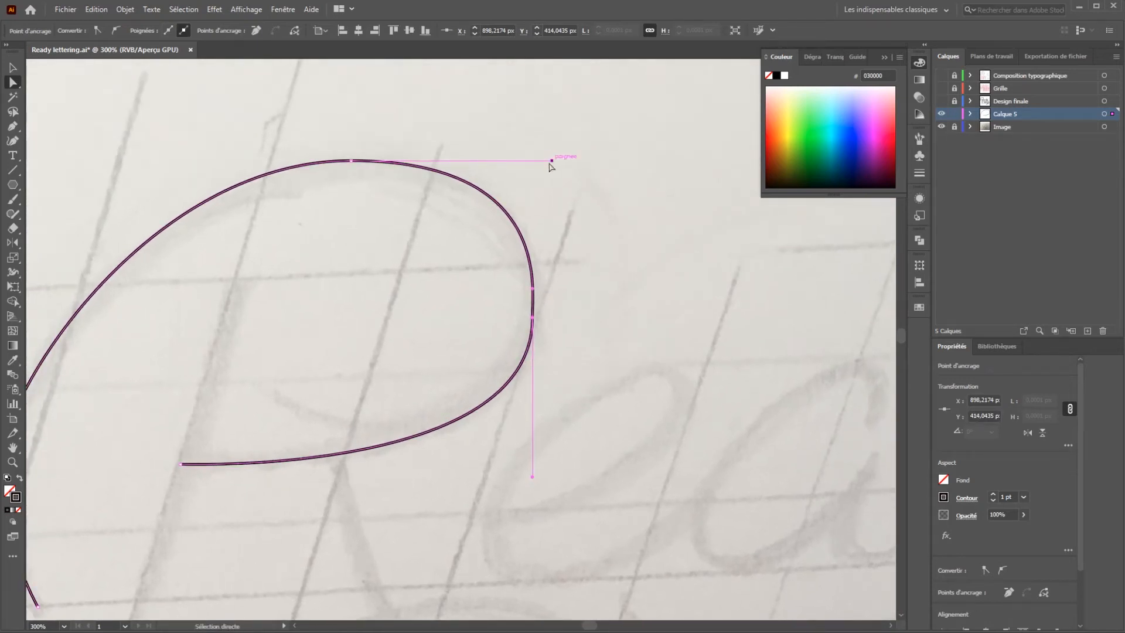
{"action": "left_click_drag", "start_coordinate": [551, 161], "coordinate": [533, 161]}
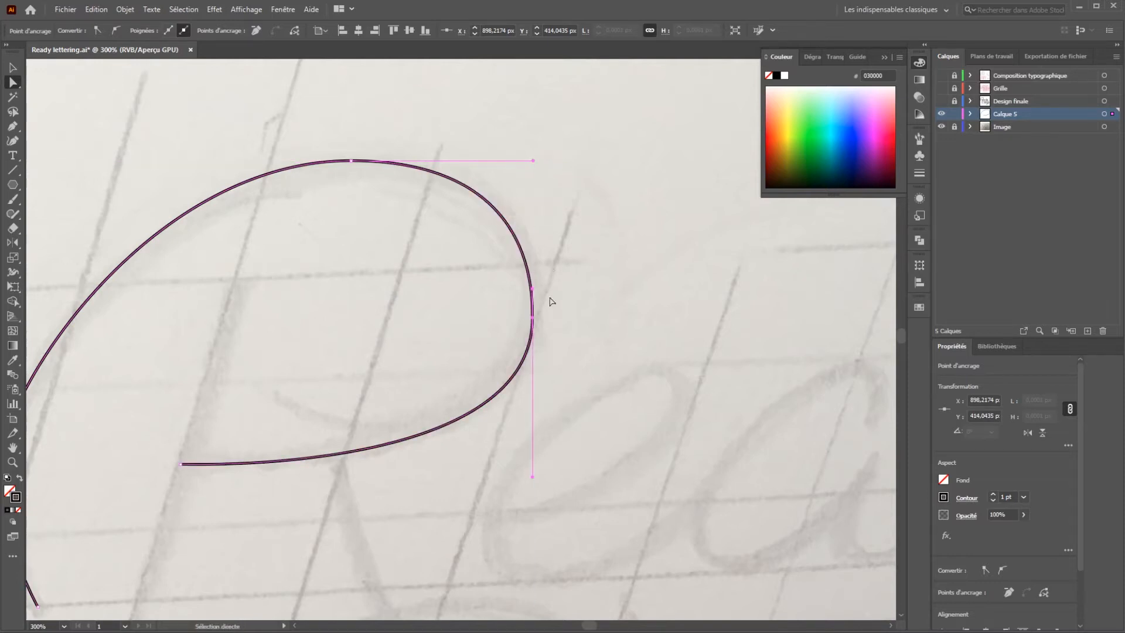
{"action": "left_click_drag", "start_coordinate": [532, 288], "coordinate": [532, 274]}
{"action": "left_click_drag", "start_coordinate": [532, 161], "coordinate": [505, 160]}
{"action": "left_click_drag", "start_coordinate": [533, 274], "coordinate": [532, 253]}
Lengthen the upper handle of the R's leftmost anchor vertically to round out the left arch.
{"action": "left_click_drag", "start_coordinate": [296, 240], "coordinate": [472, 152]}
{"action": "left_click", "coordinate": [177, 379]}
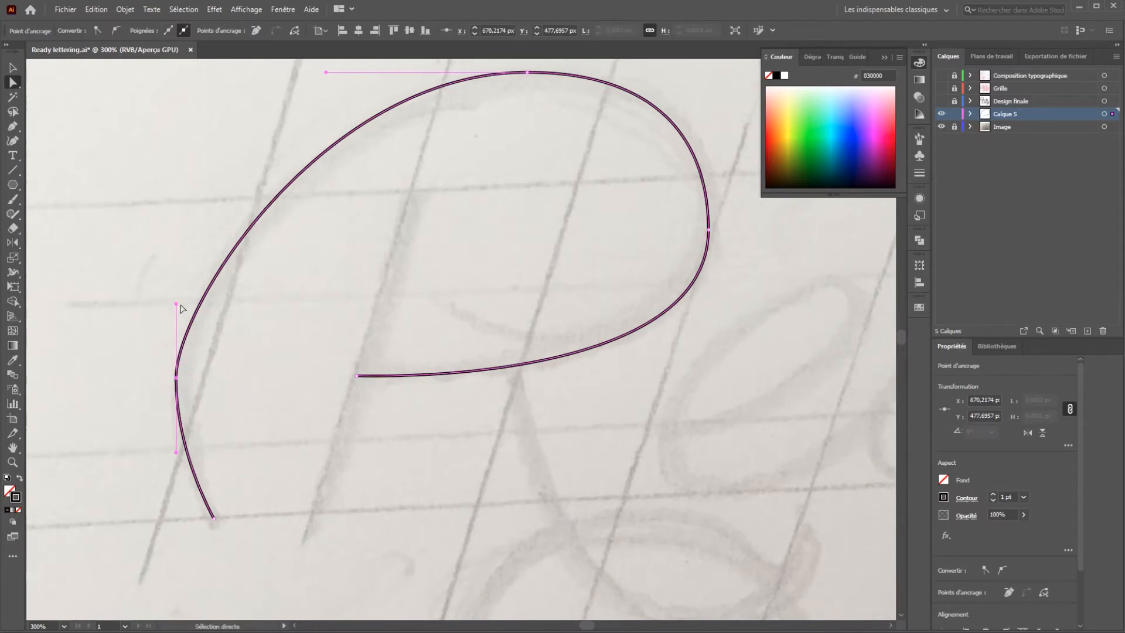
{"action": "left_click_drag", "start_coordinate": [176, 303], "coordinate": [177, 245]}
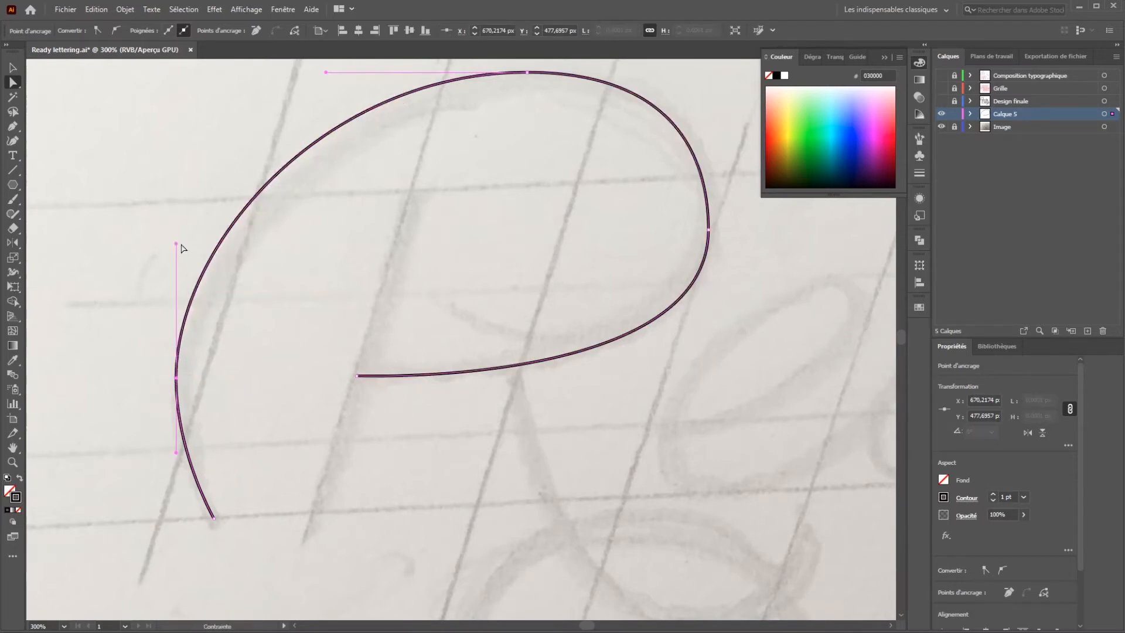
{"action": "mouse_move", "coordinate": [355, 84]}
{"action": "left_mouse_down"}
{"action": "mouse_move", "coordinate": [329, 149]}
{"action": "mouse_move", "coordinate": [302, 138]}
{"action": "left_mouse_up"}
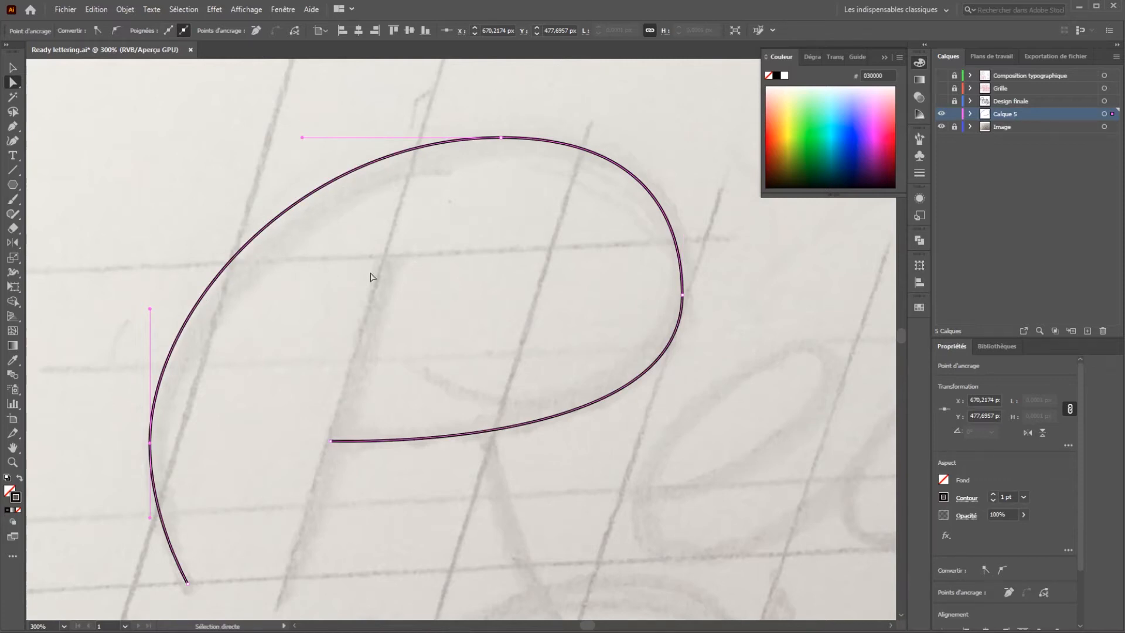
Fine-tune the upper handle of the R bowl's rightmost anchor and deselect the path.
{"action": "scroll", "coordinate": [422, 265], "scroll_direction": "down", "scroll_amount": 1}
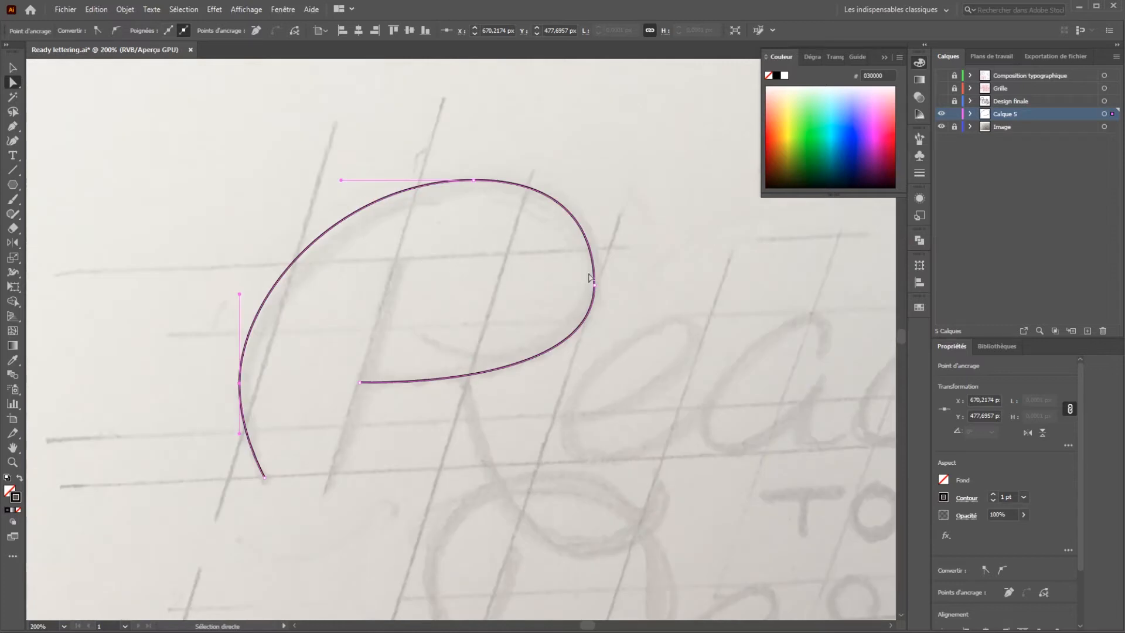
{"action": "left_click", "coordinate": [598, 290]}
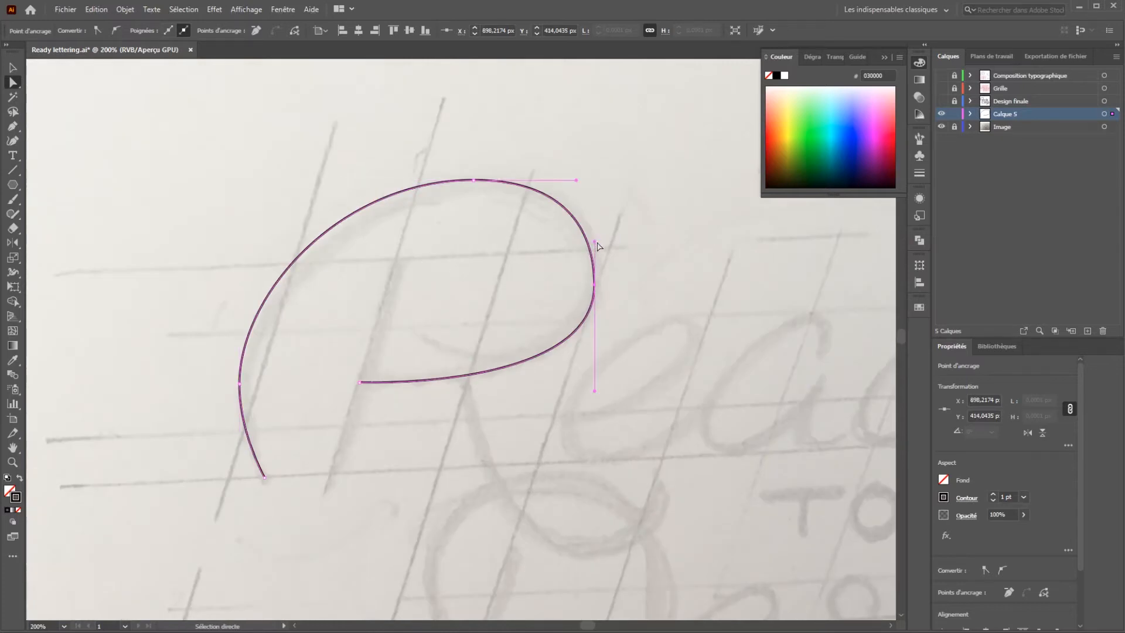
{"action": "left_click_drag", "start_coordinate": [595, 241], "coordinate": [595, 238]}
{"action": "left_click", "coordinate": [630, 406]}
{"action": "left_click", "coordinate": [594, 285]}
{"action": "left_click", "coordinate": [644, 354]}
Draw the R's stem as a straight slanted line along the sketch with the Pen tool, and deselect it.
{"action": "left_click_drag", "start_coordinate": [561, 469], "coordinate": [488, 355]}
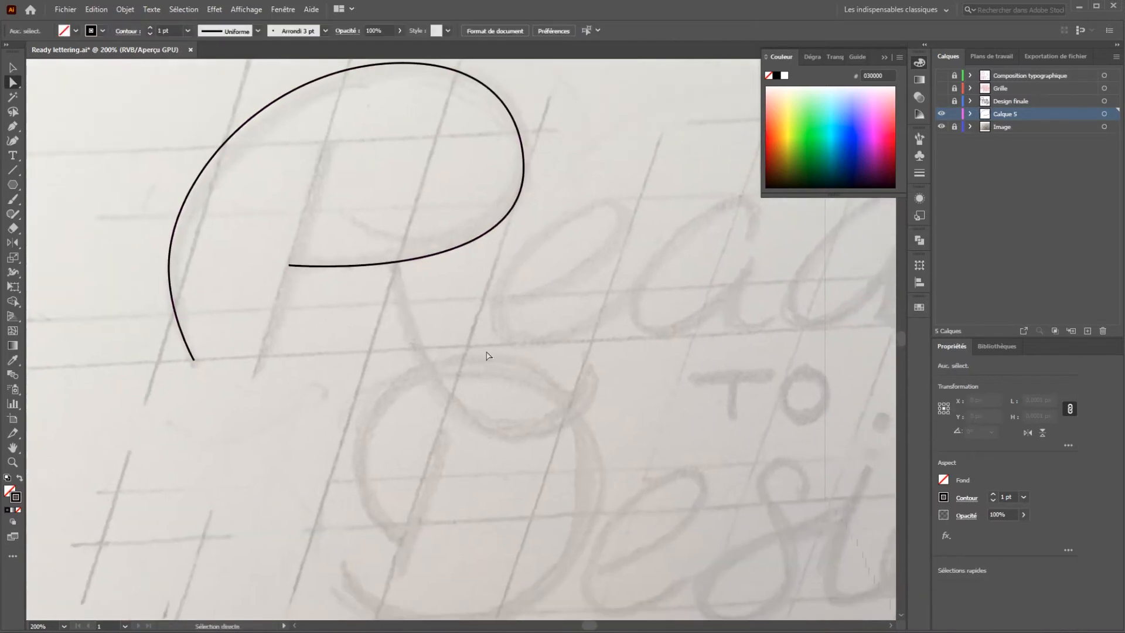
{"action": "left_click_drag", "start_coordinate": [506, 313], "coordinate": [519, 387]}
{"action": "key", "text": "p"}
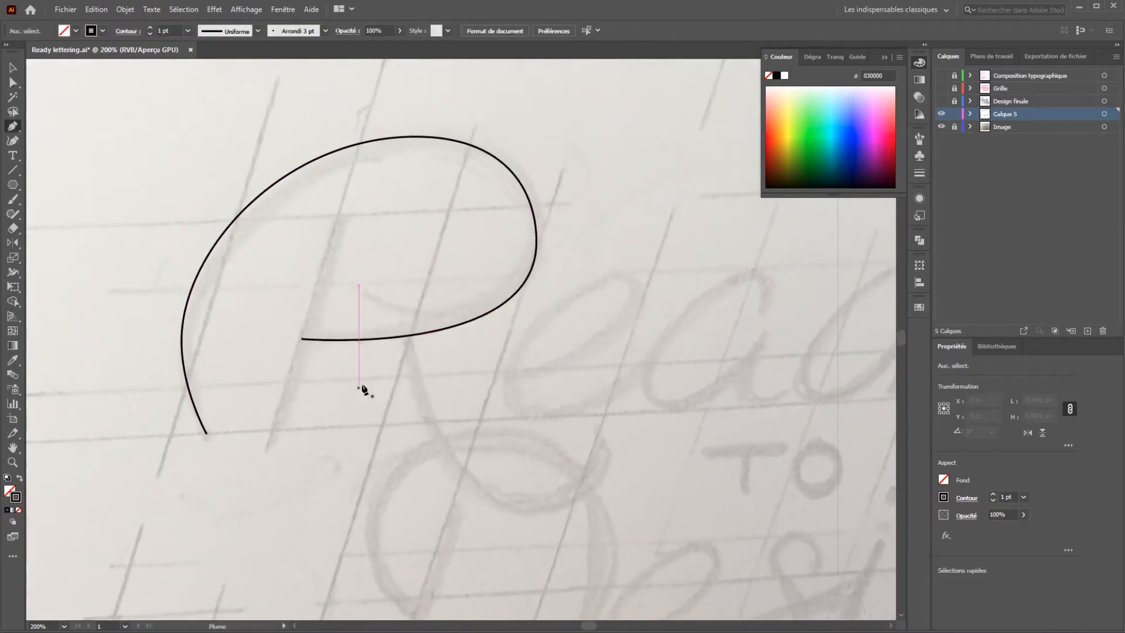
{"action": "left_click", "coordinate": [339, 217]}
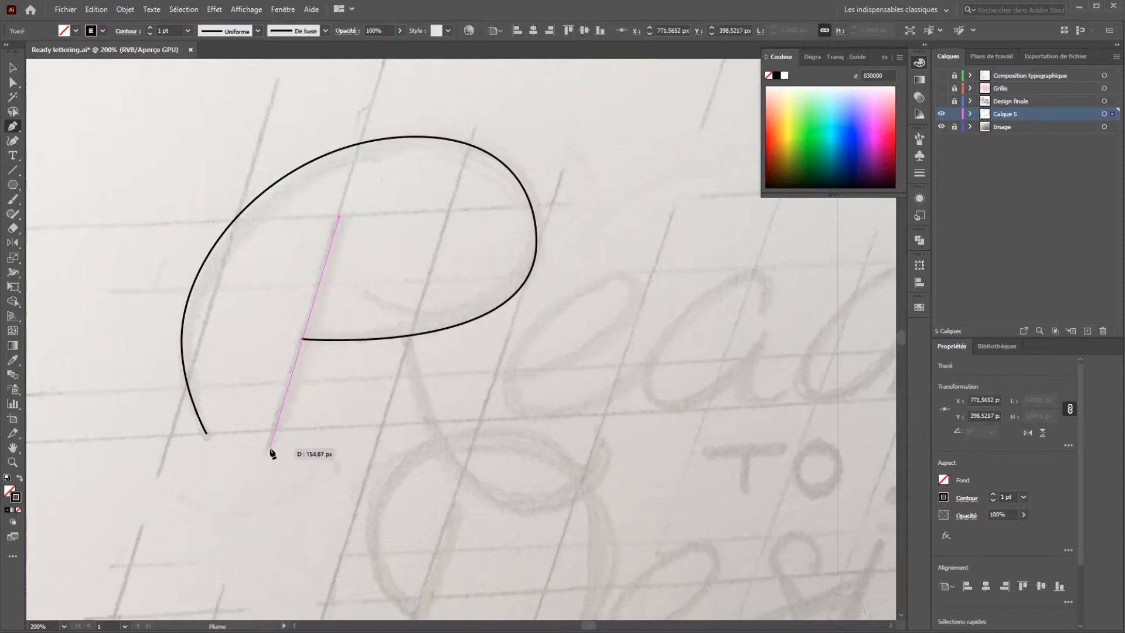
{"action": "left_click", "coordinate": [271, 451]}
{"action": "left_click", "coordinate": [335, 404], "text": "ctrl"}
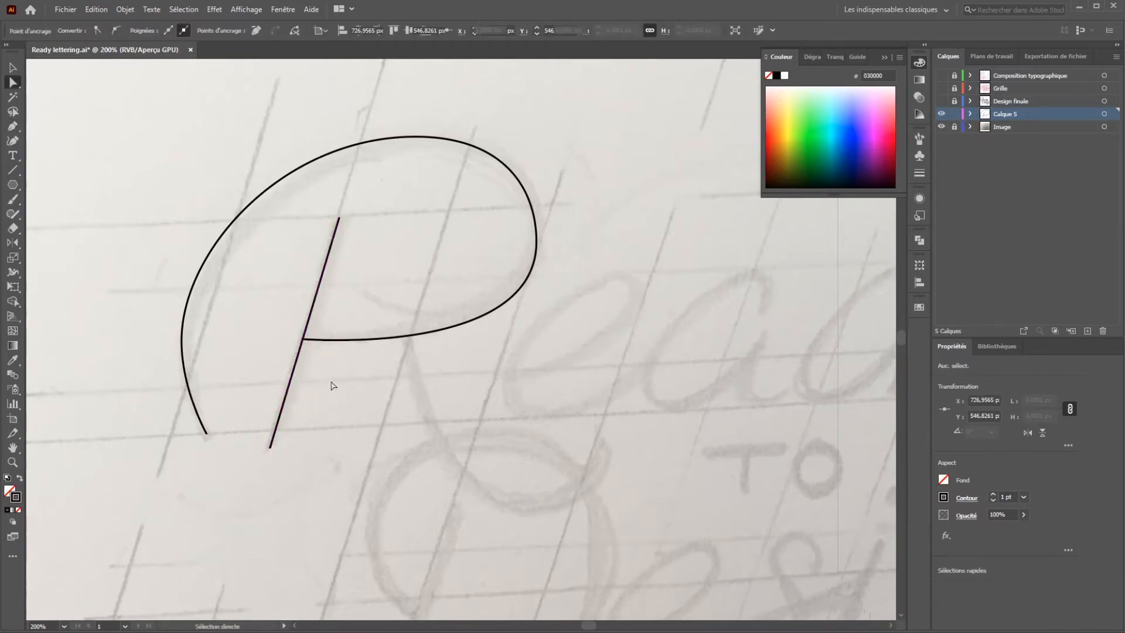
Move the end anchor of the R's bowl exactly onto the slanted stem, and deselect the path.
{"action": "scroll", "coordinate": [305, 352], "scroll_direction": "up", "scroll_amount": 3}
{"action": "left_click", "coordinate": [309, 323]}
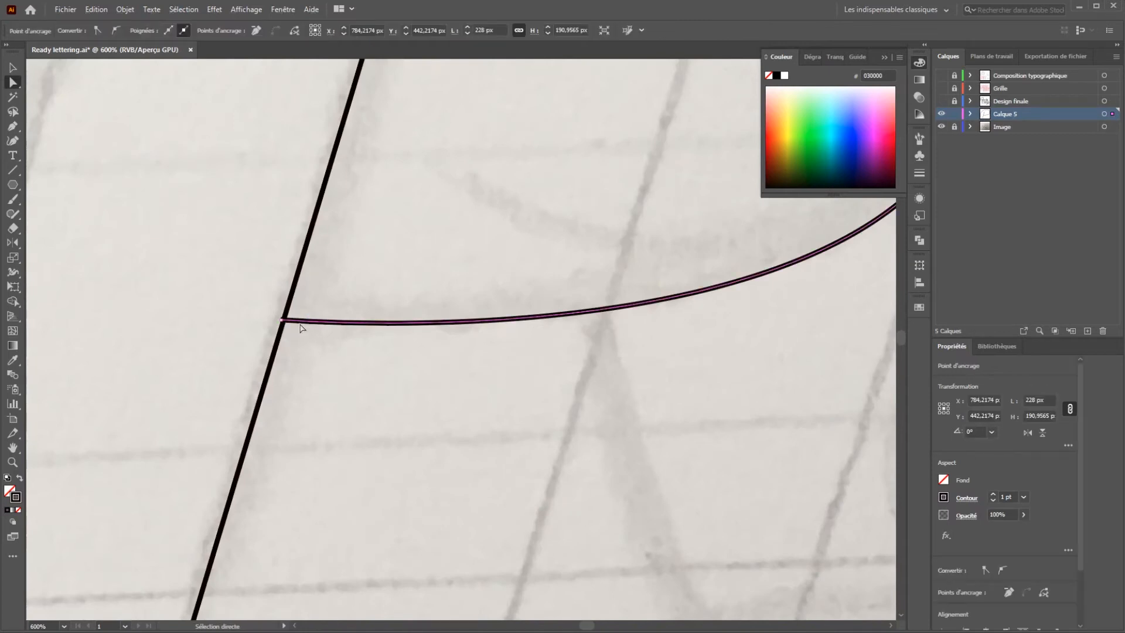
{"action": "left_click_drag", "start_coordinate": [281, 323], "coordinate": [285, 322]}
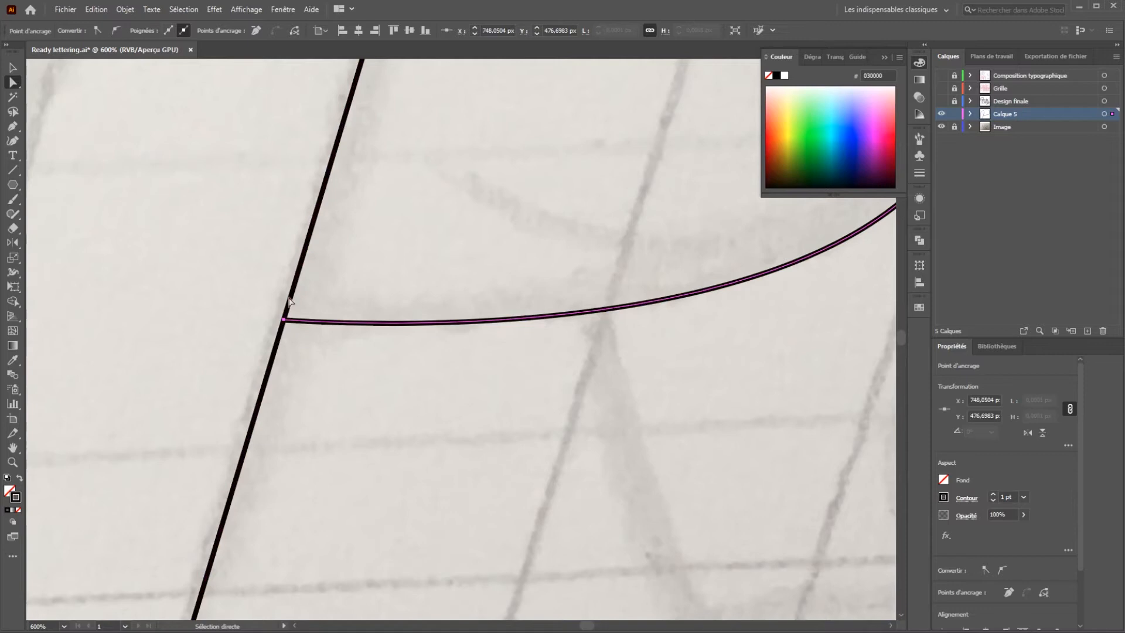
{"action": "left_click", "coordinate": [323, 402]}
{"action": "scroll", "coordinate": [327, 363], "scroll_direction": "down", "scroll_amount": 3}
Select both the bowl and stem paths of the R and set their stroke weight to 7 pt.
{"action": "key", "text": "v"}
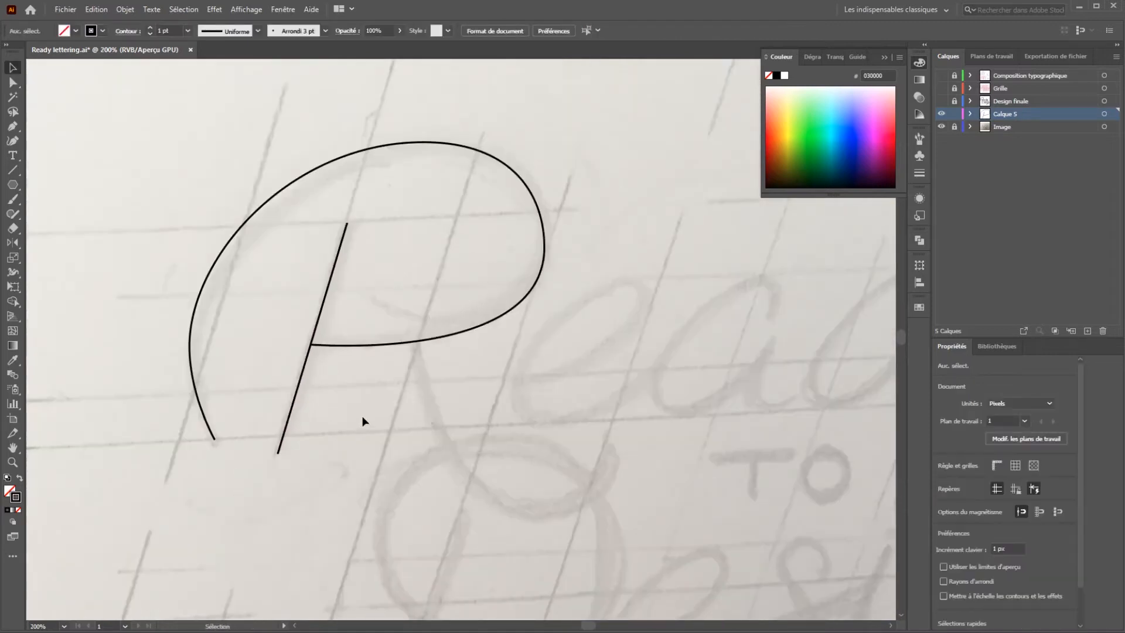
{"action": "left_click_drag", "start_coordinate": [296, 317], "coordinate": [293, 311]}
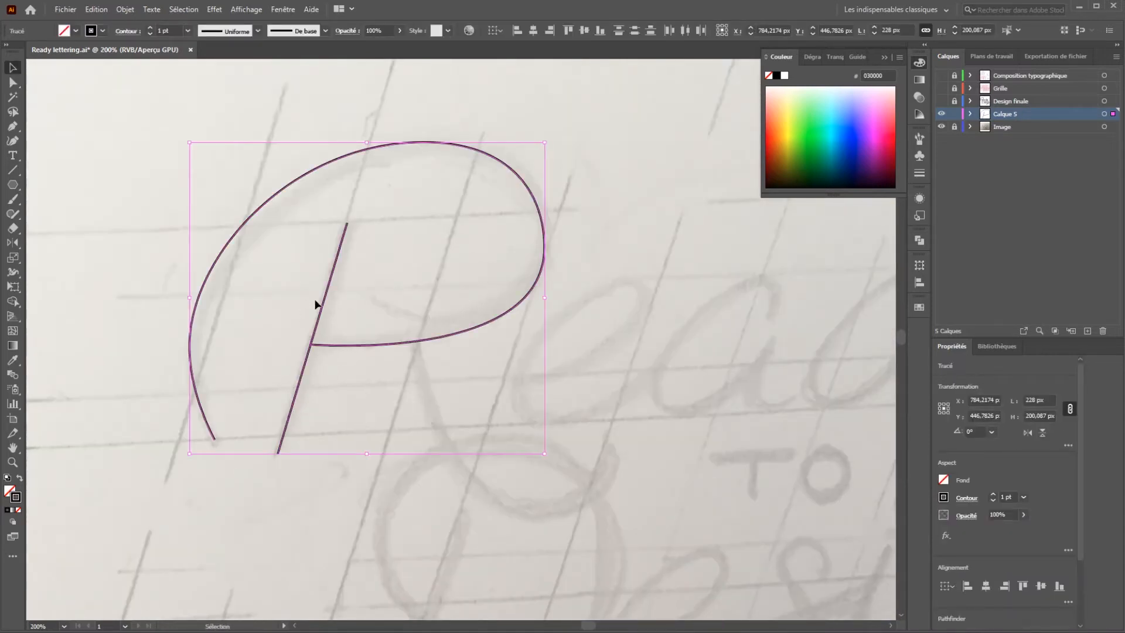
{"action": "left_click", "coordinate": [150, 28]}
{"action": "left_click", "coordinate": [150, 28]}
{"action": "left_click", "coordinate": [150, 28]}
{"action": "left_click", "coordinate": [150, 28]}
{"action": "left_click", "coordinate": [150, 28]}
{"action": "left_click", "coordinate": [150, 29]}
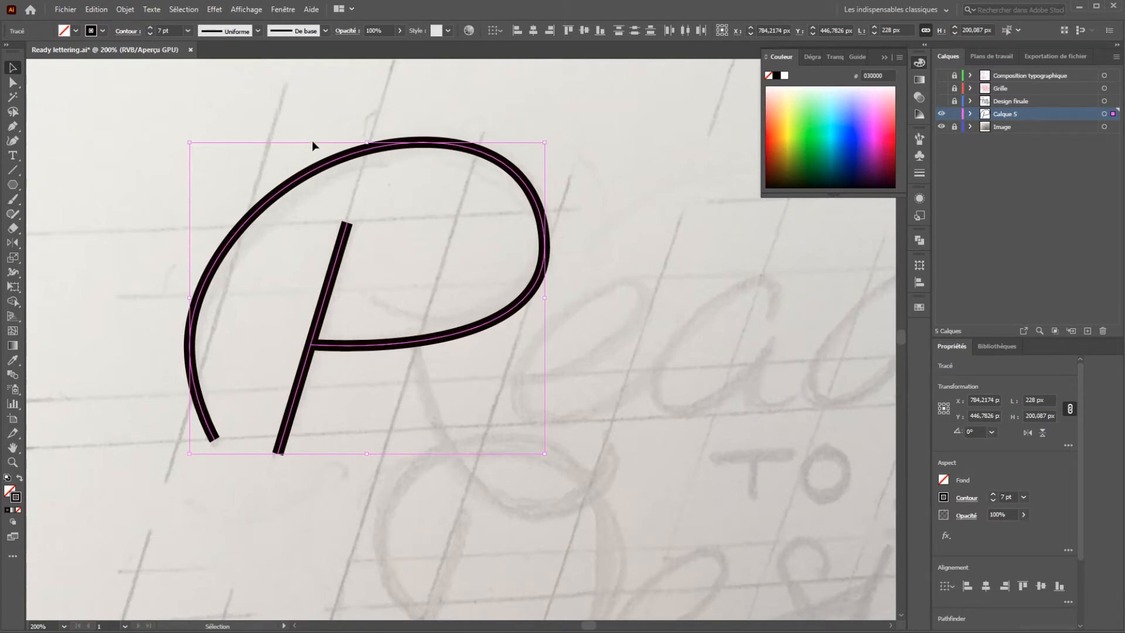
Give the R's strokes round caps and deselect the paths.
{"action": "left_click", "coordinate": [132, 34]}
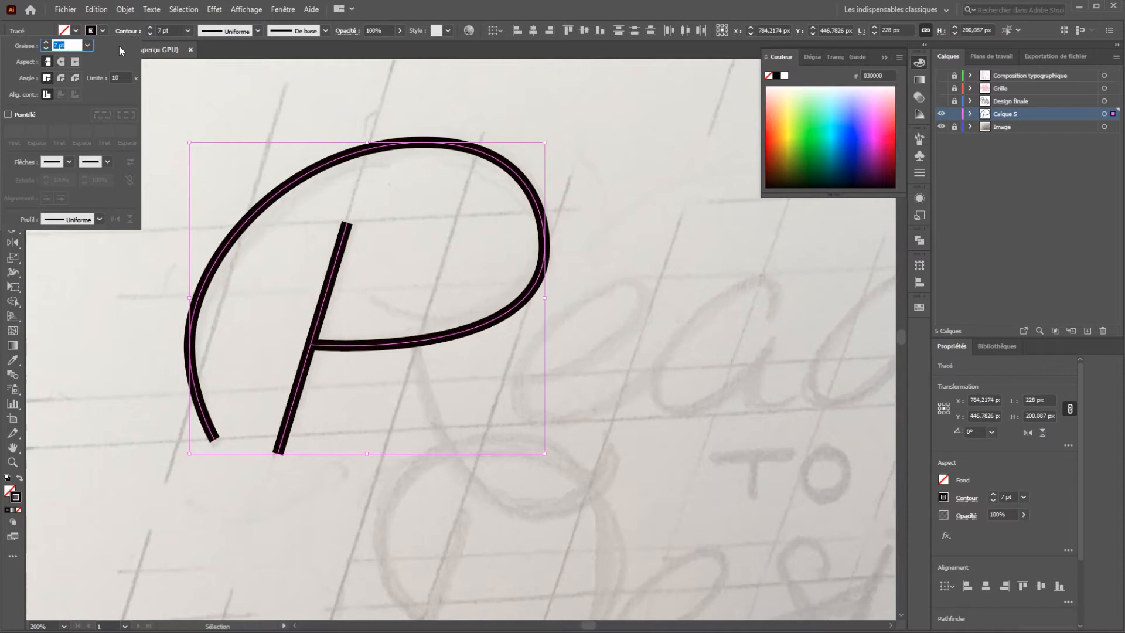
{"action": "left_click", "coordinate": [61, 62]}
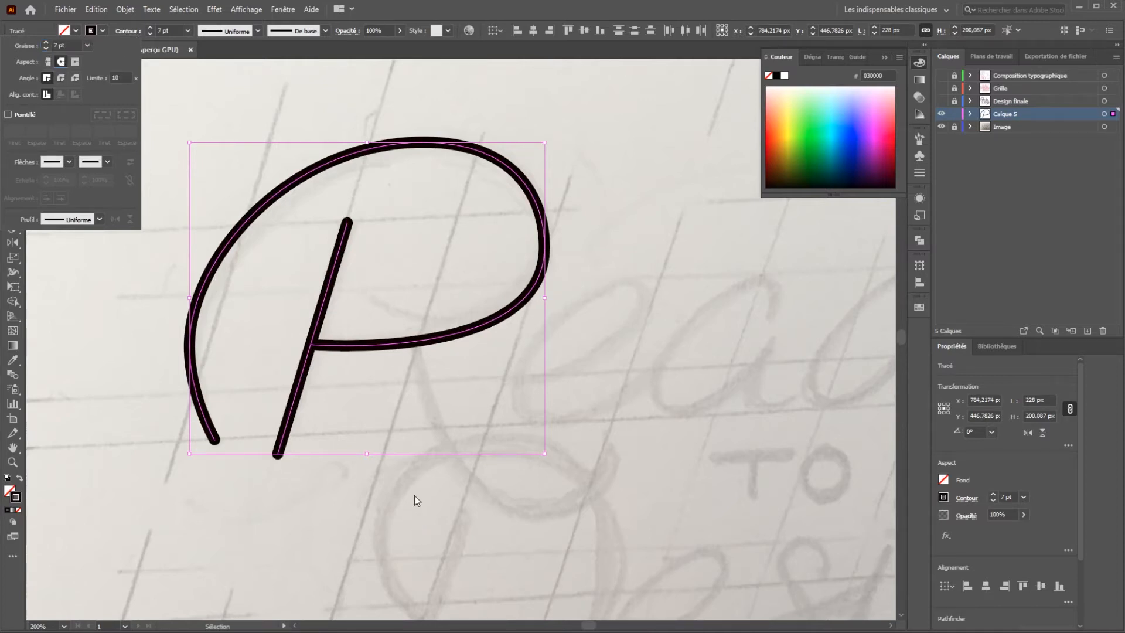
{"action": "left_click", "coordinate": [364, 282]}
{"action": "left_click", "coordinate": [400, 403]}
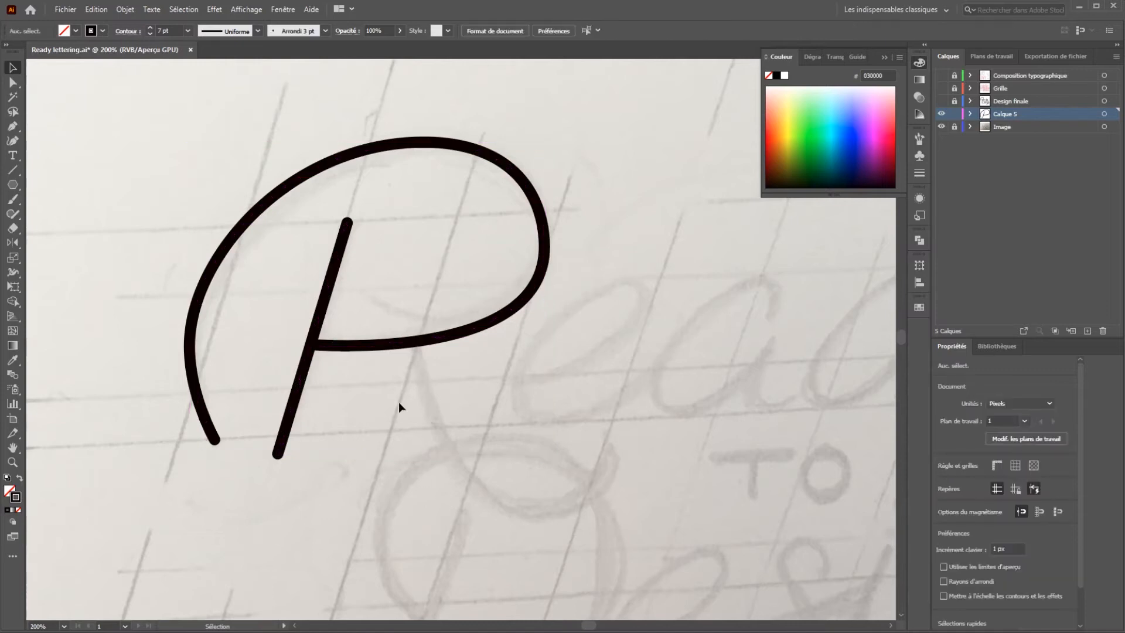
Trace the R's leg with the Pen tool from the bowl's underside through a smooth bottom anchor to its upturned end.
{"action": "scroll", "coordinate": [393, 408], "scroll_direction": "down", "scroll_amount": 1}
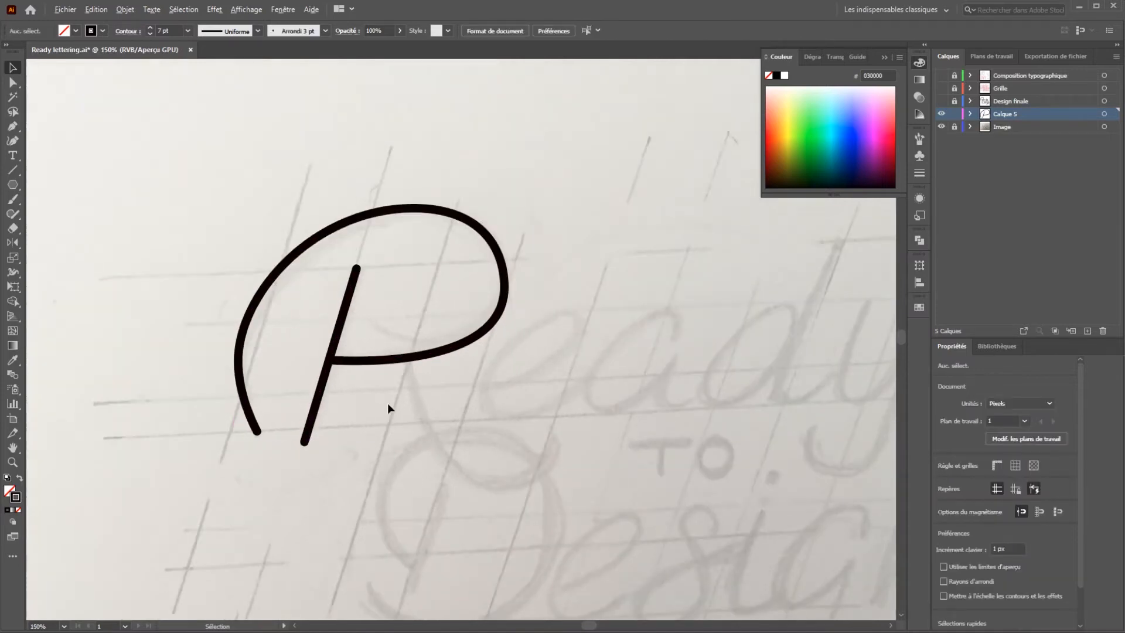
{"action": "left_click_drag", "start_coordinate": [456, 456], "coordinate": [391, 409]}
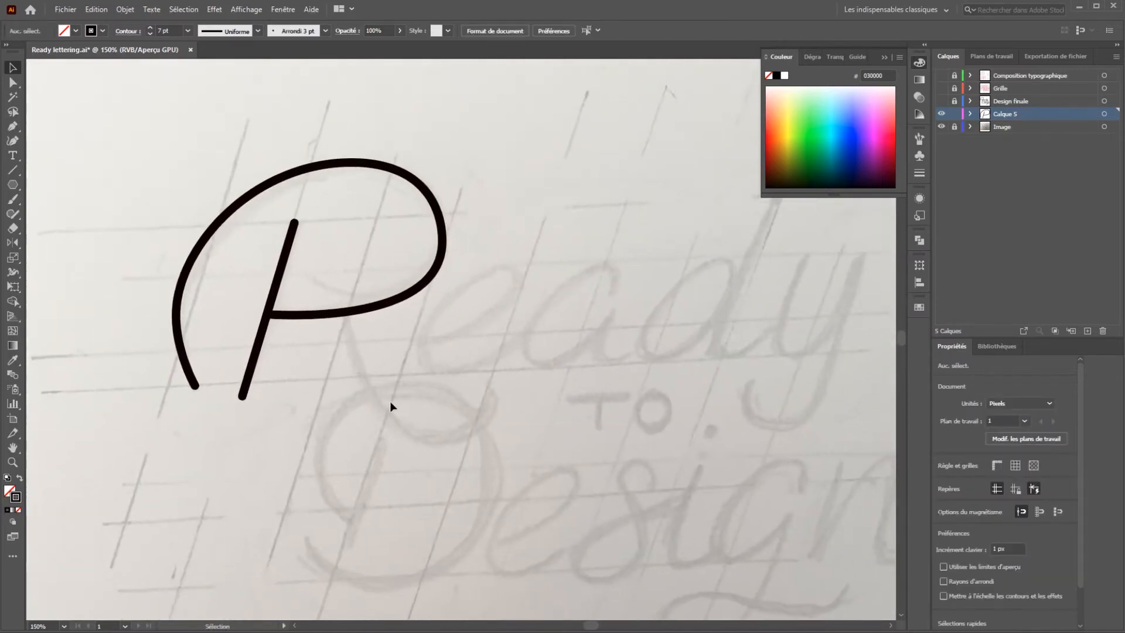
{"action": "key", "text": "o"}
{"action": "key", "text": "p"}
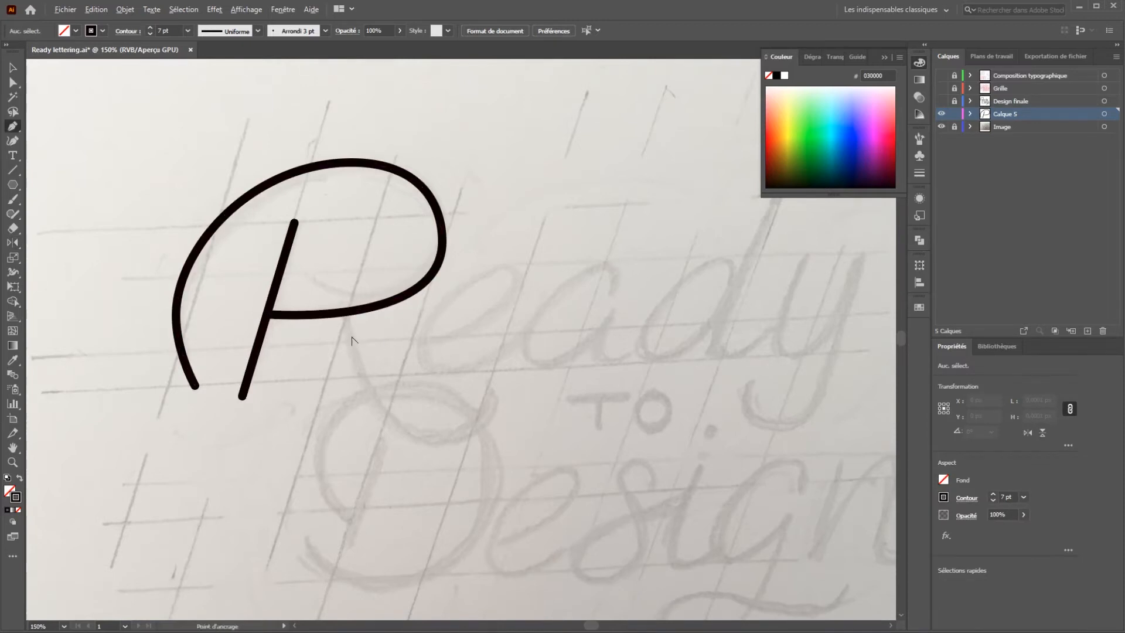
{"action": "scroll", "coordinate": [357, 340], "scroll_direction": "up", "scroll_amount": 2}
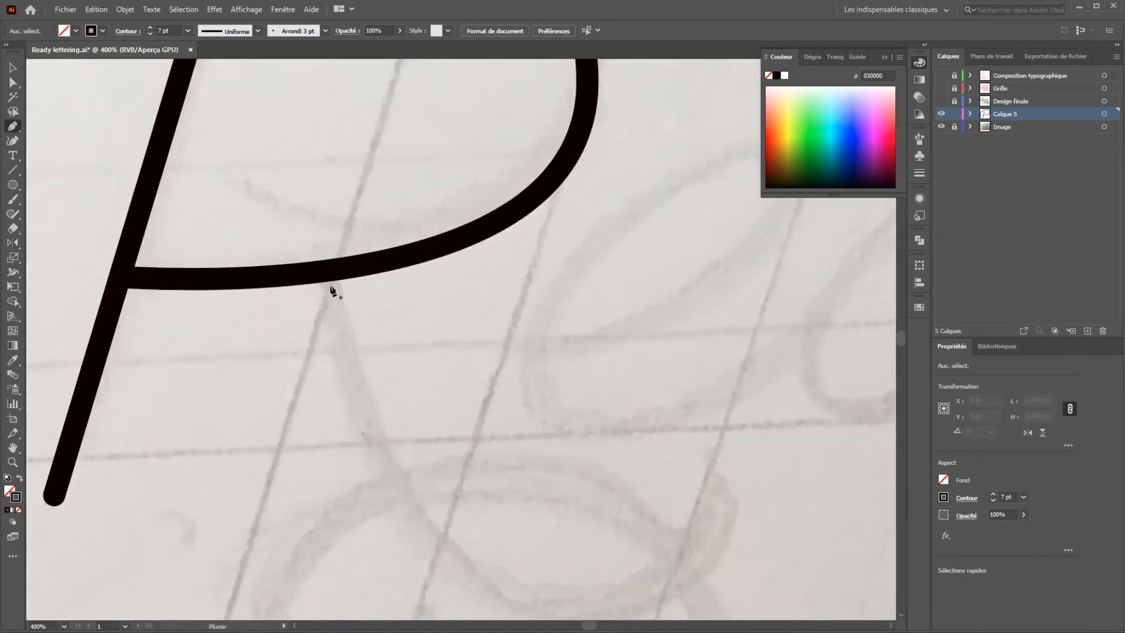
{"action": "left_click", "coordinate": [331, 286]}
{"action": "left_click_drag", "start_coordinate": [364, 435], "coordinate": [318, 291]}
{"action": "mouse_move", "coordinate": [514, 478]}
{"action": "left_mouse_down"}
{"action": "mouse_move", "coordinate": [684, 482]}
{"action": "mouse_move", "coordinate": [575, 484]}
{"action": "mouse_move", "coordinate": [615, 465]}
{"action": "mouse_move", "coordinate": [617, 381]}
{"action": "mouse_move", "coordinate": [649, 485]}
{"action": "mouse_move", "coordinate": [638, 563]}
{"action": "mouse_move", "coordinate": [650, 461]}
{"action": "mouse_move", "coordinate": [618, 381]}
{"action": "mouse_move", "coordinate": [535, 339]}
{"action": "mouse_move", "coordinate": [611, 381]}
{"action": "mouse_move", "coordinate": [663, 467]}
{"action": "mouse_move", "coordinate": [655, 480]}
{"action": "mouse_move", "coordinate": [625, 401]}
{"action": "mouse_move", "coordinate": [456, 318]}
{"action": "mouse_move", "coordinate": [566, 366]}
{"action": "mouse_move", "coordinate": [713, 484]}
{"action": "mouse_move", "coordinate": [663, 477]}
{"action": "mouse_move", "coordinate": [690, 478]}
{"action": "left_mouse_up"}
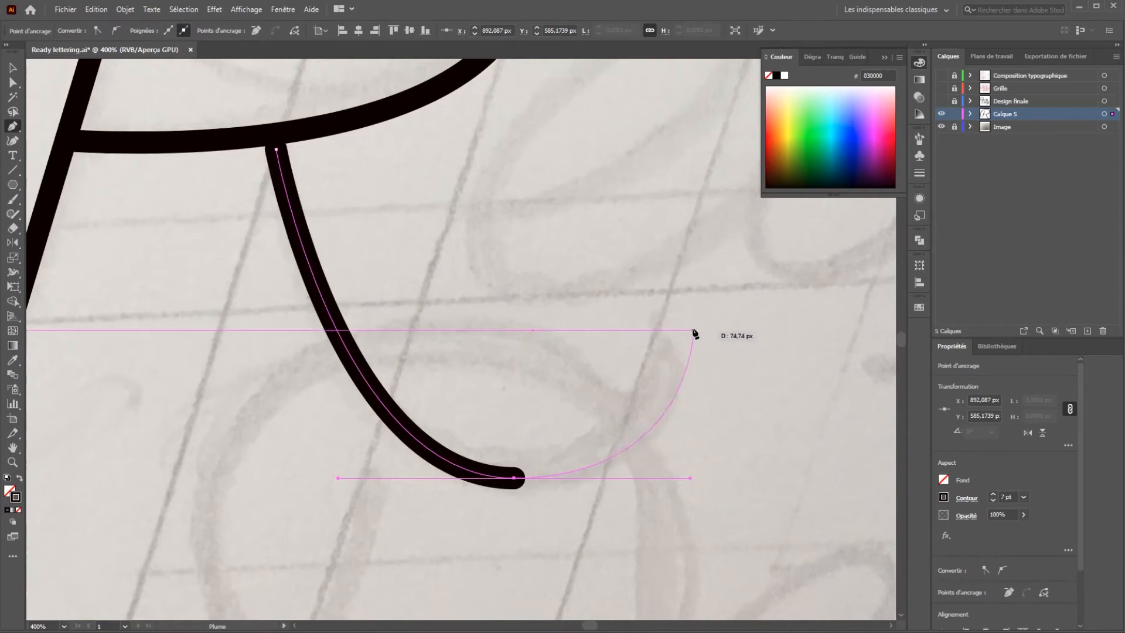
{"action": "left_click", "coordinate": [684, 330]}
{"action": "key", "text": "a"}
{"action": "left_click", "coordinate": [784, 391]}
Shorten the right handle of the R leg's bottom anchor slightly and deselect the path.
{"action": "scroll", "coordinate": [728, 388], "scroll_direction": "down", "scroll_amount": 1}
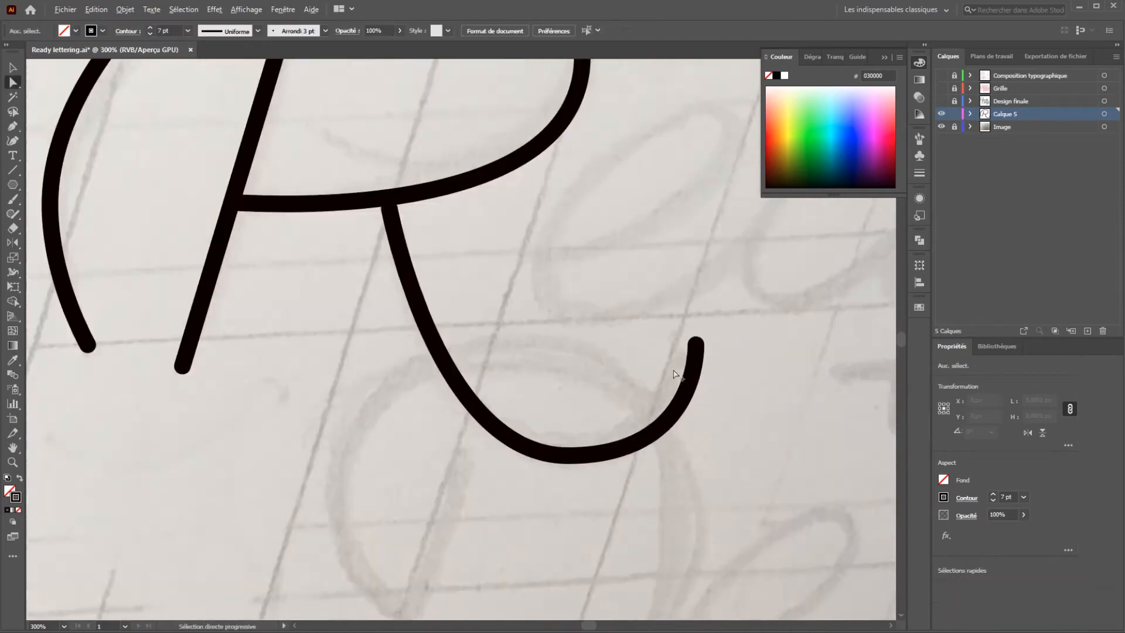
{"action": "left_click_drag", "start_coordinate": [586, 528], "coordinate": [540, 406]}
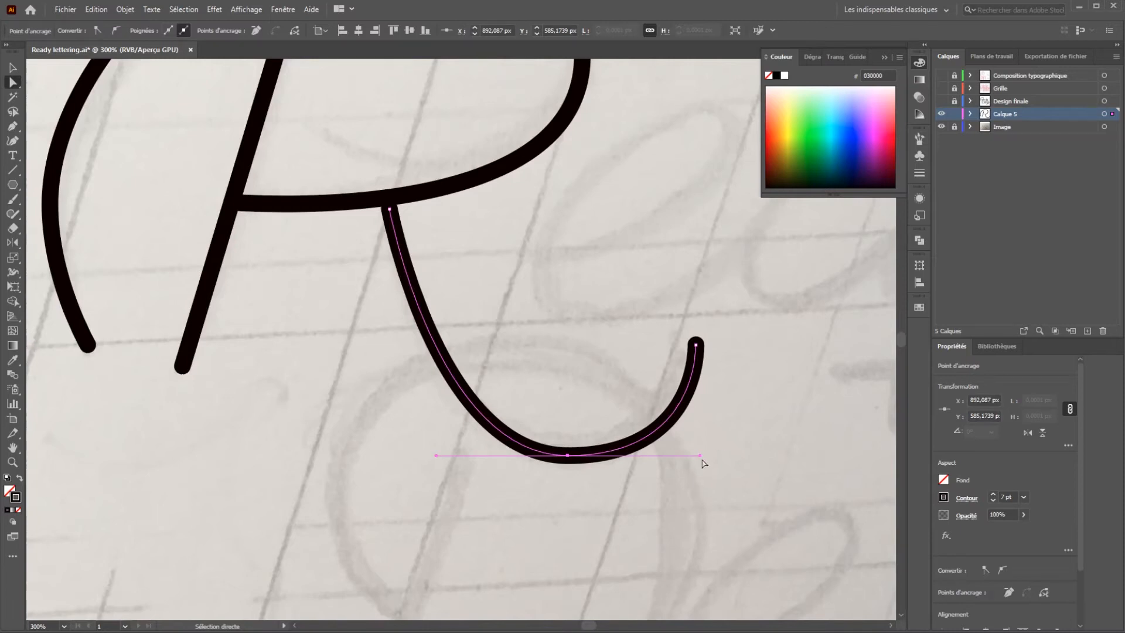
{"action": "left_click_drag", "start_coordinate": [699, 455], "coordinate": [687, 455]}
{"action": "left_click", "coordinate": [691, 509]}
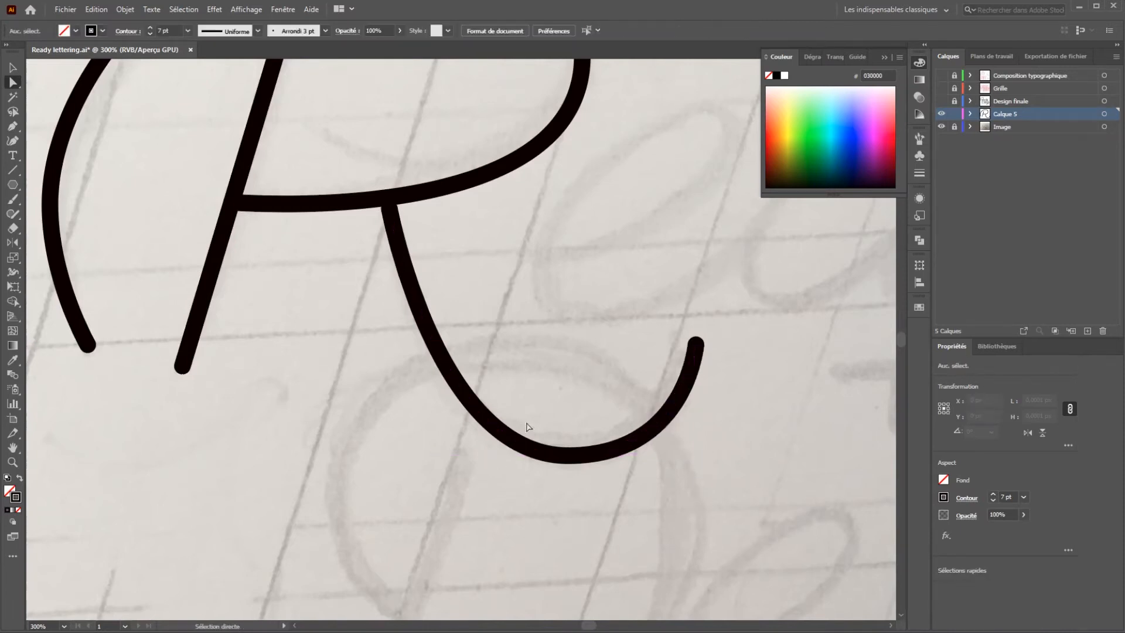
Move the top anchor of the R's leg up into the bowl's stroke, and deselect the path.
{"action": "scroll", "coordinate": [389, 211], "scroll_direction": "up", "scroll_amount": 2}
{"action": "left_click", "coordinate": [388, 207]}
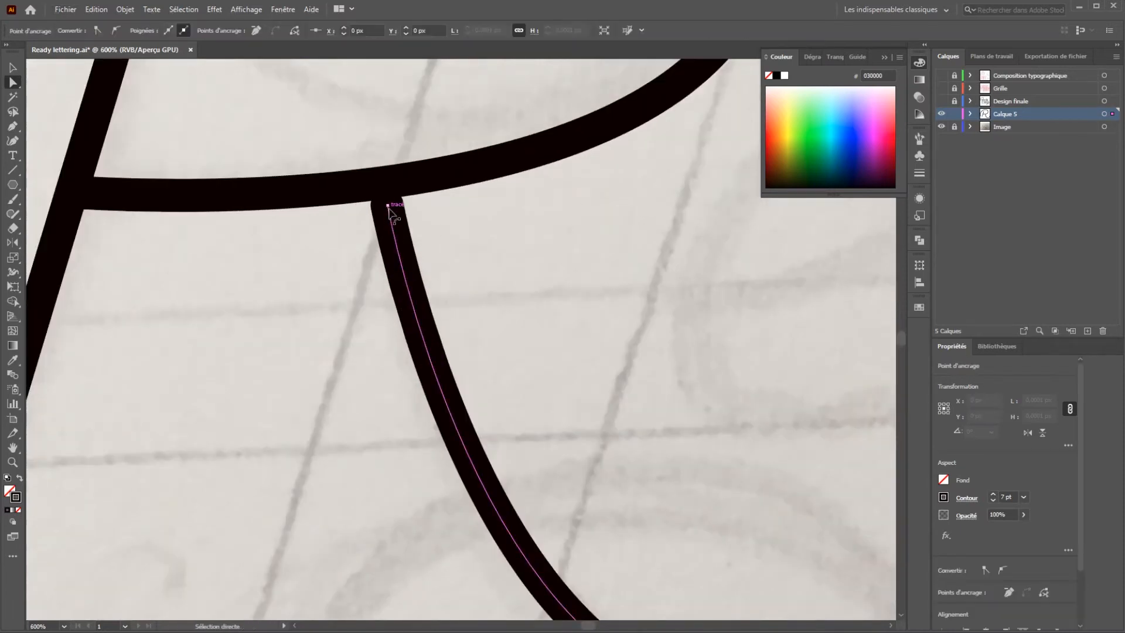
{"action": "left_click_drag", "start_coordinate": [388, 206], "coordinate": [387, 183]}
{"action": "left_click", "coordinate": [473, 244]}
{"action": "scroll", "coordinate": [473, 244], "scroll_direction": "down", "scroll_amount": 4}
Trace the letter e with the Pen tool, from the crossbar's left end around the loop and base to the rising exit stroke.
{"action": "left_click_drag", "start_coordinate": [678, 213], "coordinate": [535, 337]}
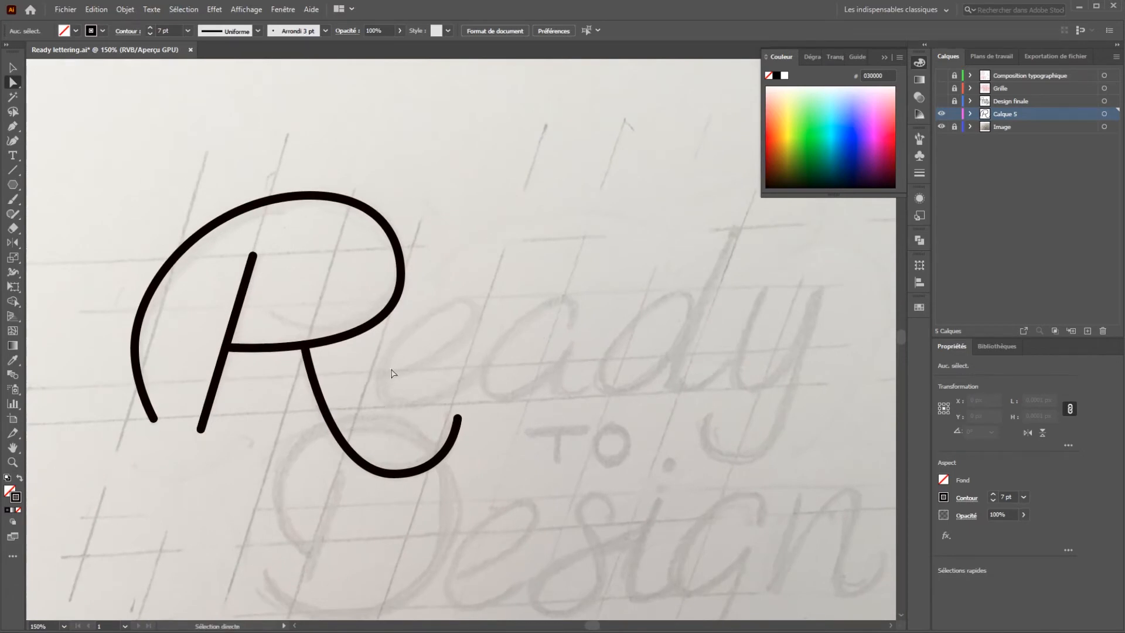
{"action": "scroll", "coordinate": [479, 411], "scroll_direction": "up", "scroll_amount": 1}
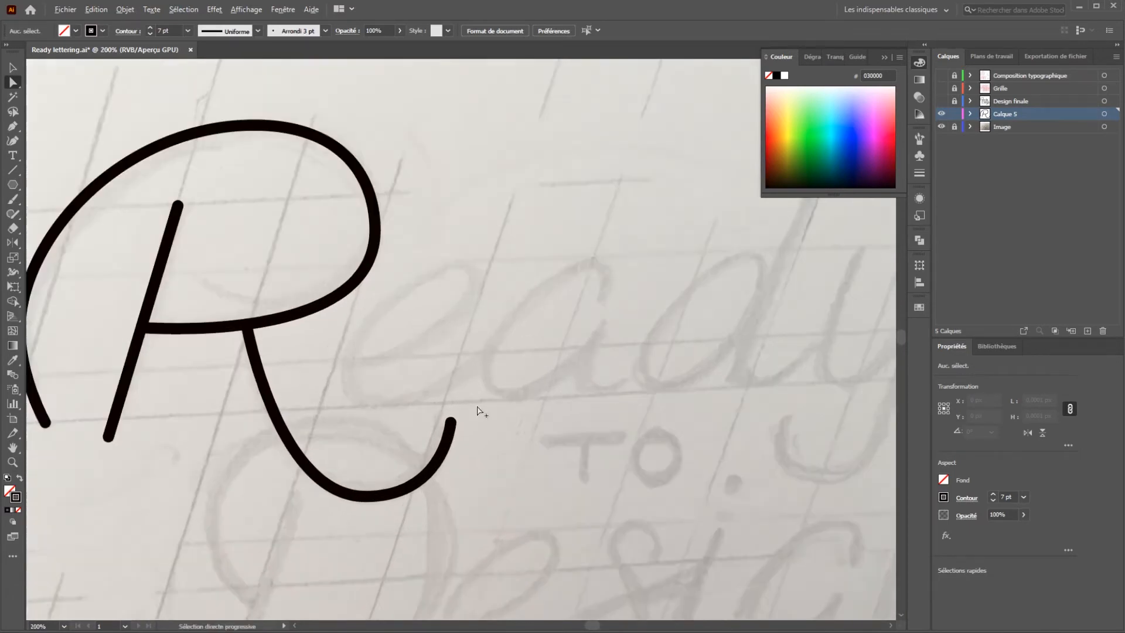
{"action": "key", "text": "p"}
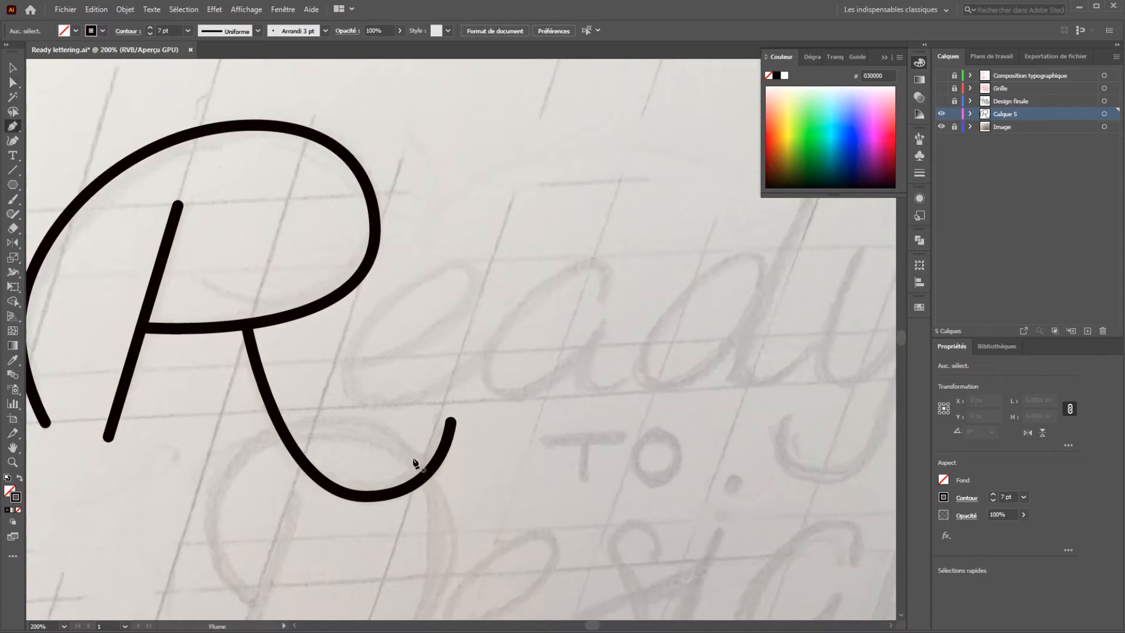
{"action": "scroll", "coordinate": [449, 329], "scroll_direction": "up", "scroll_amount": 1}
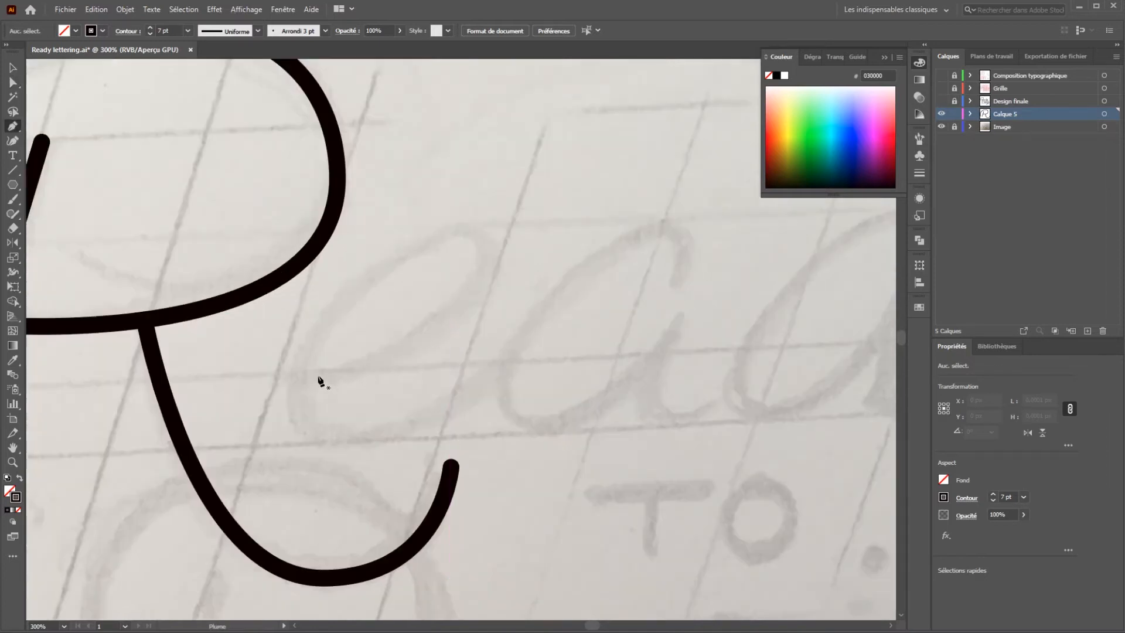
{"action": "left_click", "coordinate": [303, 378]}
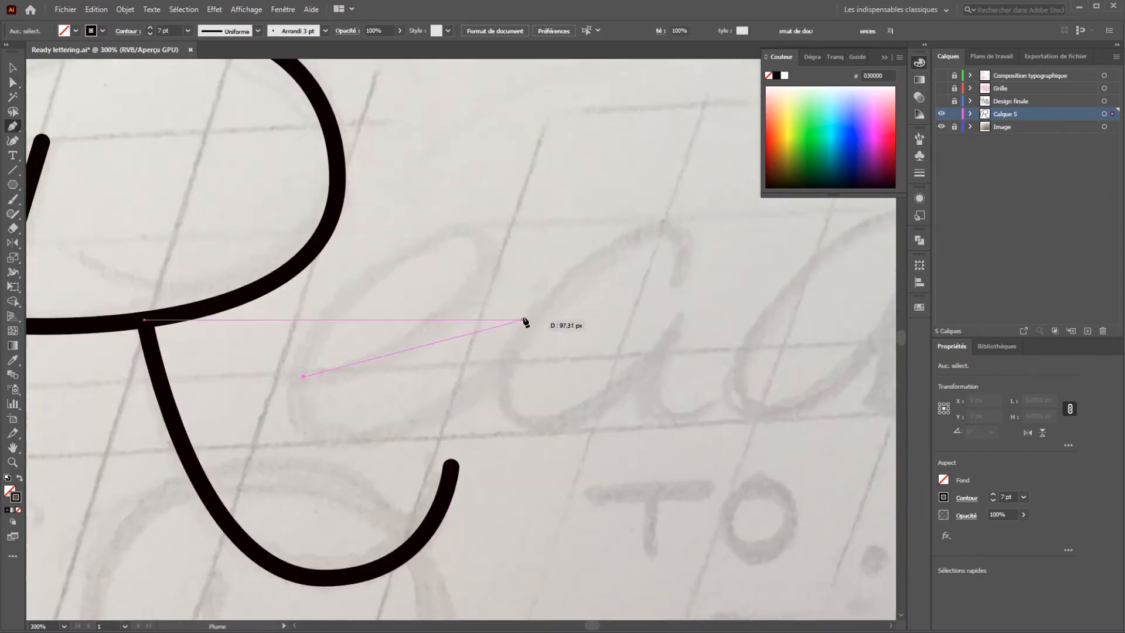
{"action": "scroll", "coordinate": [493, 258], "scroll_direction": "up", "scroll_amount": 1}
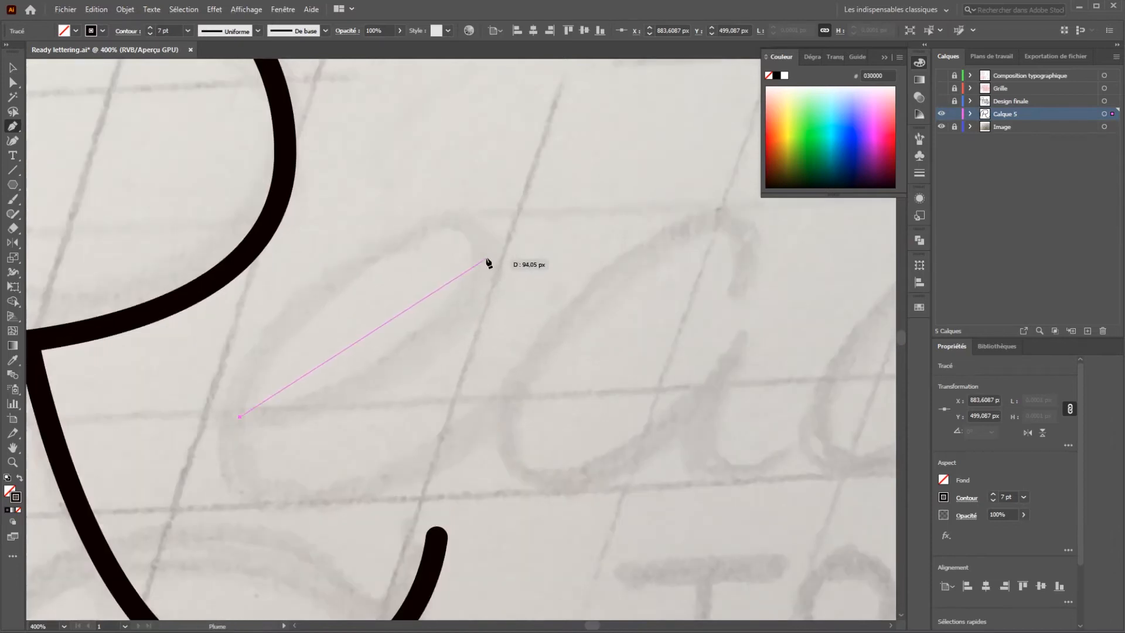
{"action": "mouse_move", "coordinate": [482, 267]}
{"action": "left_mouse_down"}
{"action": "mouse_move", "coordinate": [483, 227]}
{"action": "mouse_move", "coordinate": [426, 218]}
{"action": "left_mouse_up"}
{"action": "left_click_drag", "start_coordinate": [233, 433], "coordinate": [240, 549]}
{"action": "left_click_drag", "start_coordinate": [317, 496], "coordinate": [357, 496]}
{"action": "left_click", "coordinate": [529, 371]}
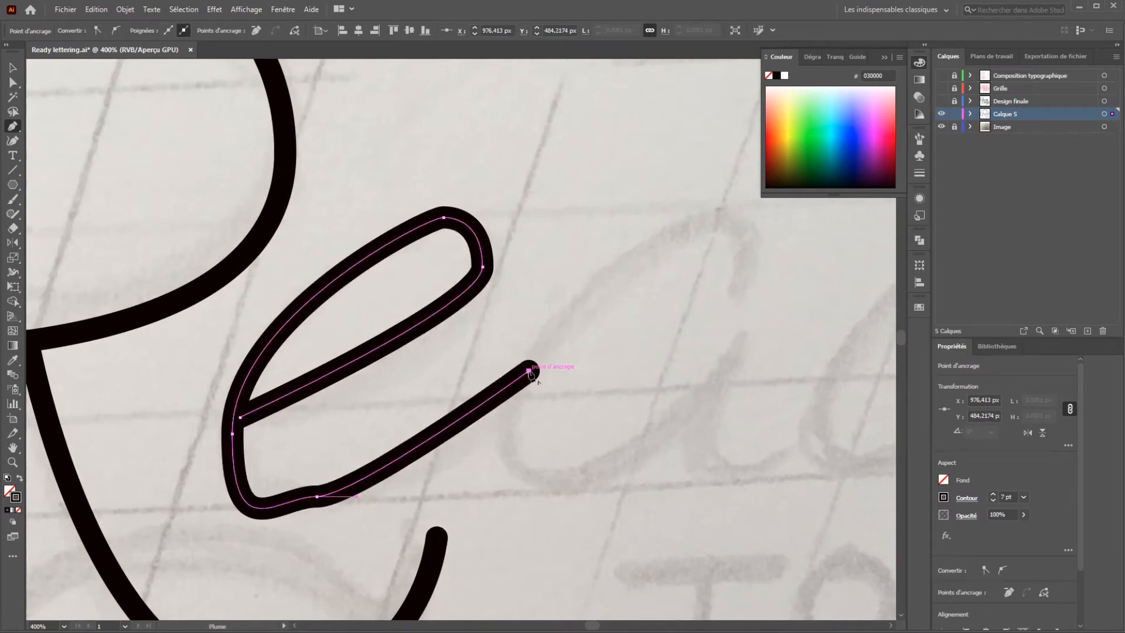
Smooth the e's base by shortening the leftmost anchor's lower handle and lengthening the bottom anchor's right handle.
{"action": "key", "text": "a"}
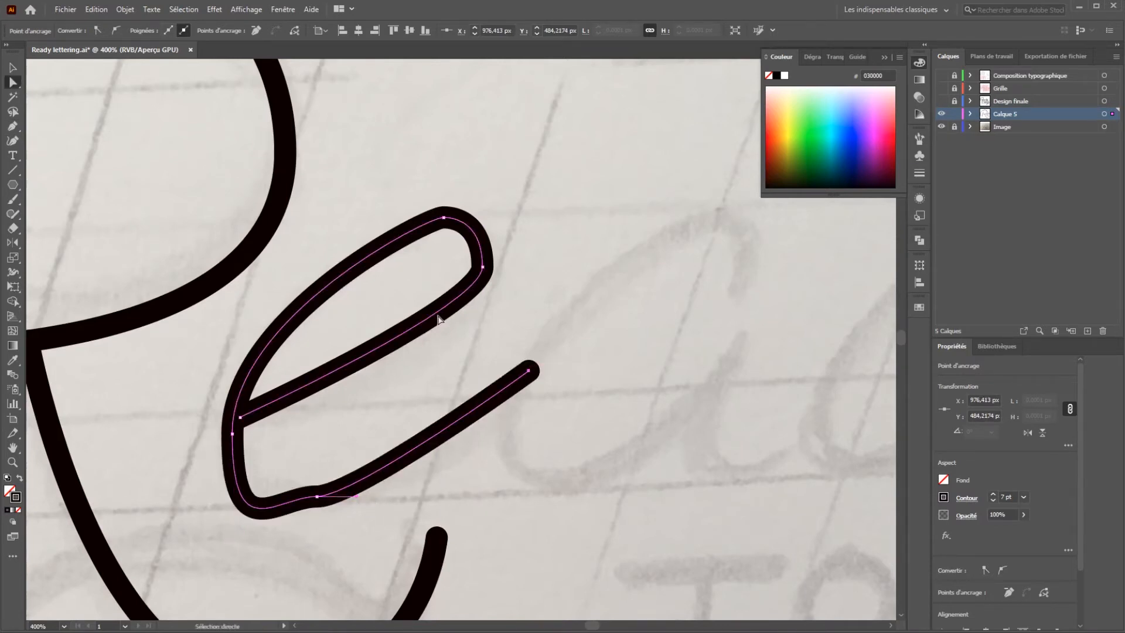
{"action": "left_click", "coordinate": [233, 433]}
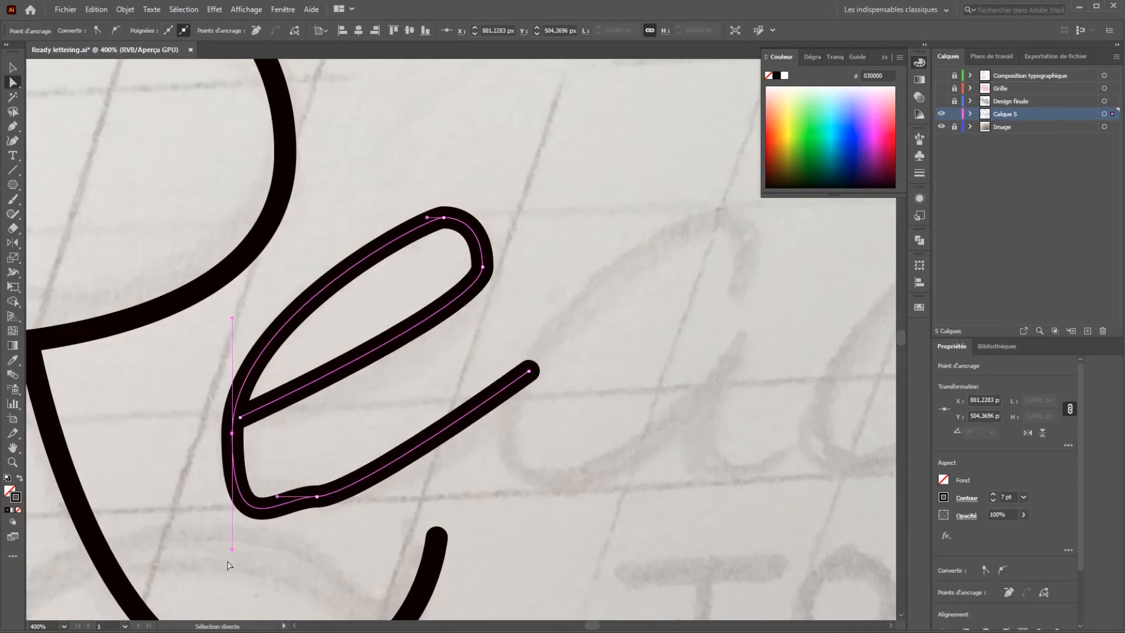
{"action": "left_click_drag", "start_coordinate": [232, 547], "coordinate": [225, 494]}
{"action": "left_click", "coordinate": [317, 497]}
{"action": "left_click_drag", "start_coordinate": [359, 497], "coordinate": [422, 497]}
{"action": "left_click_drag", "start_coordinate": [279, 498], "coordinate": [287, 498]}
{"action": "left_click_drag", "start_coordinate": [422, 497], "coordinate": [413, 496]}
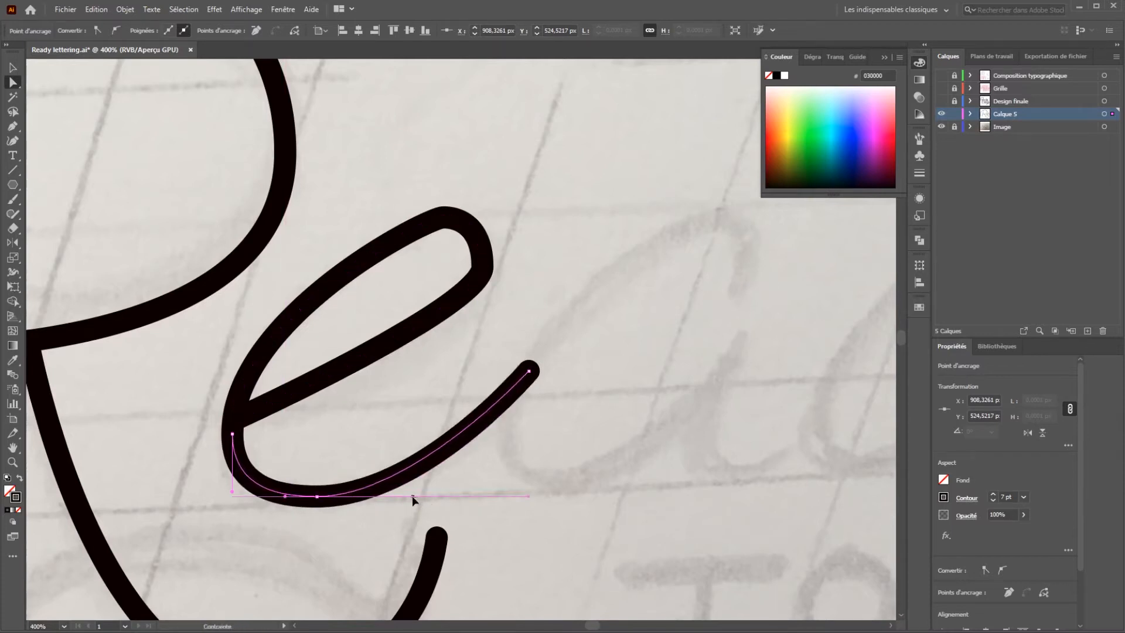
Round the e's loop by lengthening the leftmost anchor's upper handle, the top anchor's left handle and the right anchor's lower handle.
{"action": "left_click", "coordinate": [233, 433]}
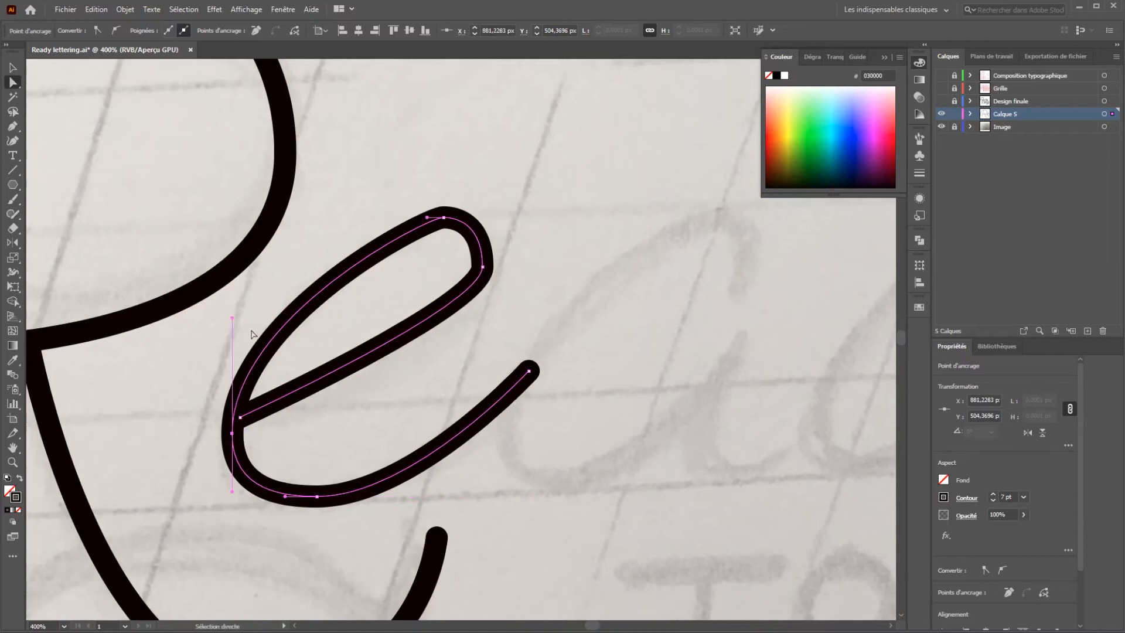
{"action": "left_click_drag", "start_coordinate": [235, 318], "coordinate": [233, 301]}
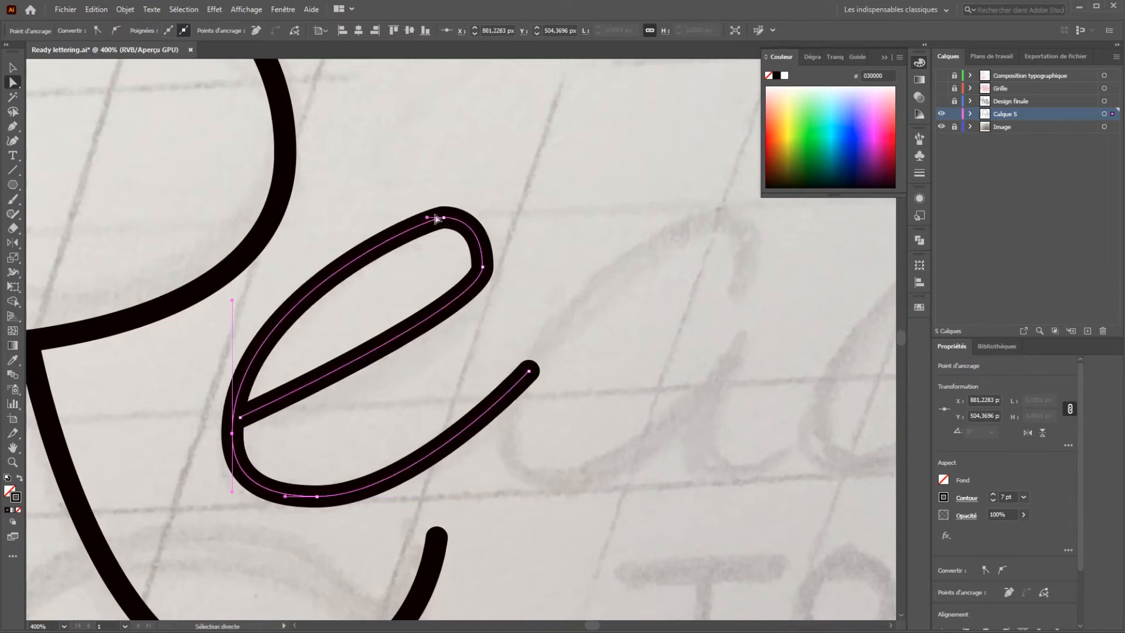
{"action": "left_click_drag", "start_coordinate": [427, 218], "coordinate": [381, 218]}
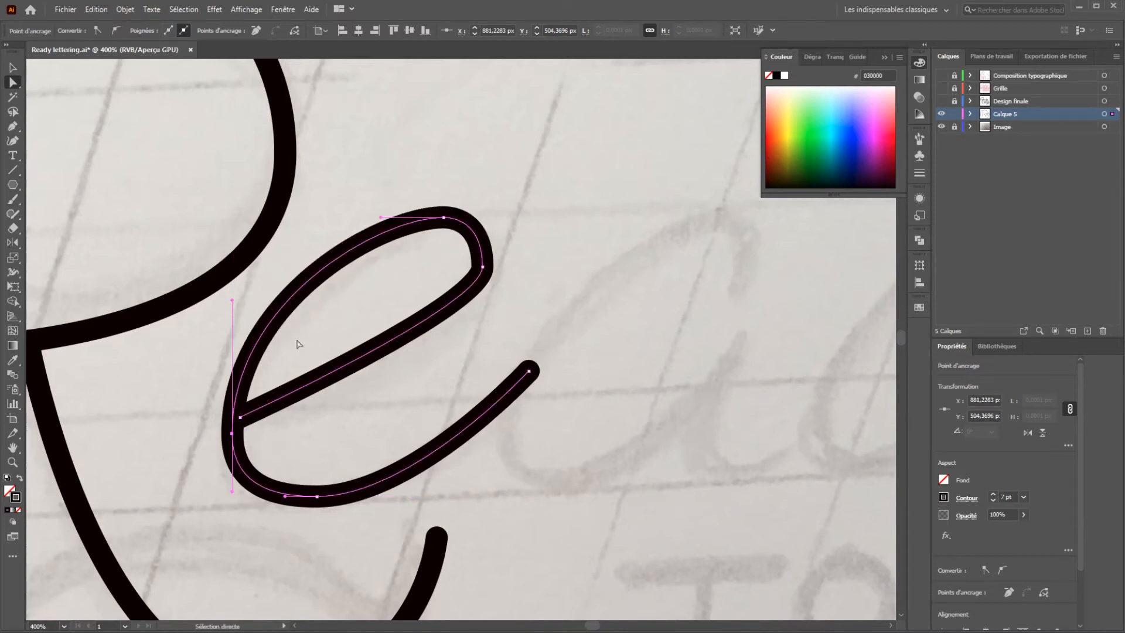
{"action": "left_click", "coordinate": [483, 267]}
{"action": "left_click_drag", "start_coordinate": [482, 310], "coordinate": [472, 364]}
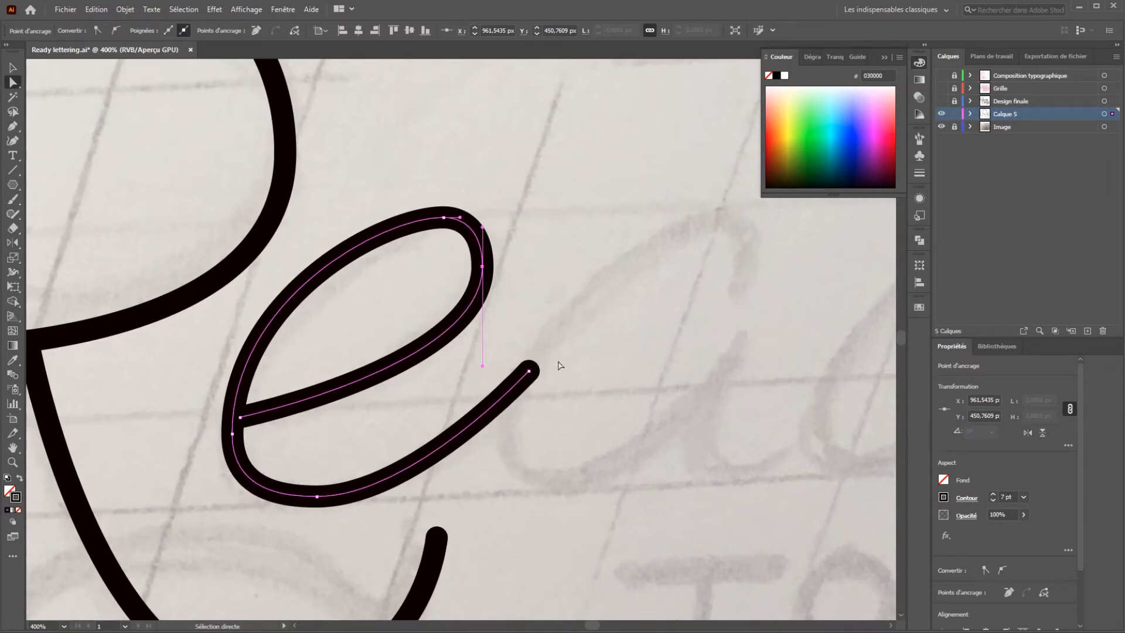
Move the crossbar's left end of the e down onto its left stroke and slightly lengthen the bottom anchor's right handle.
{"action": "mouse_move", "coordinate": [240, 417]}
{"action": "left_mouse_down"}
{"action": "mouse_move", "coordinate": [235, 450]}
{"action": "mouse_move", "coordinate": [233, 438]}
{"action": "left_mouse_up"}
{"action": "left_click", "coordinate": [316, 496]}
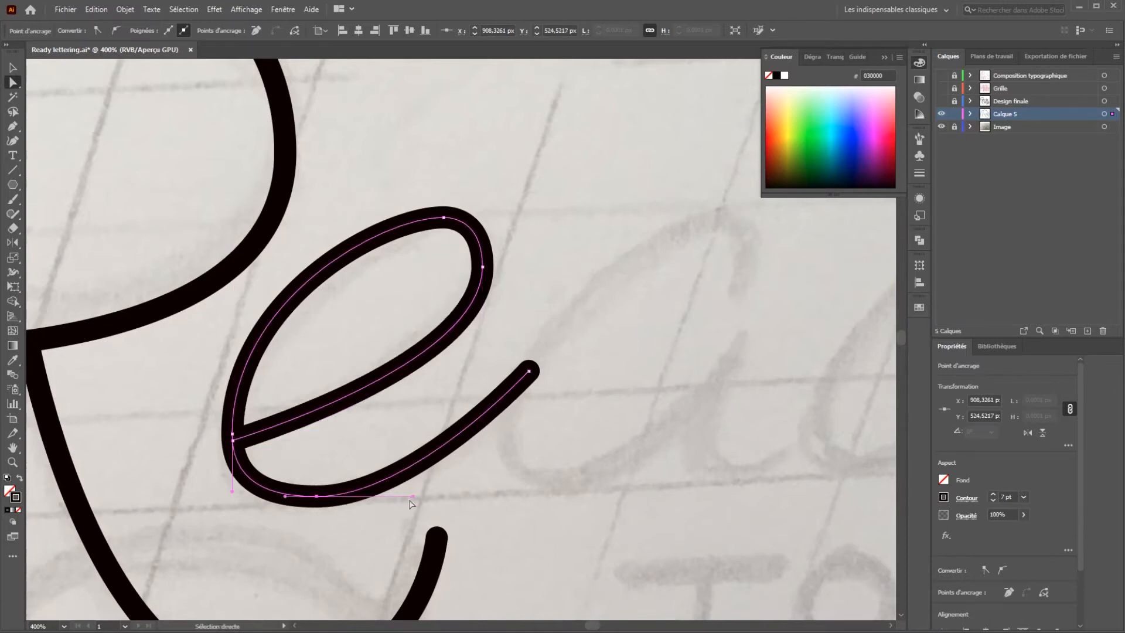
{"action": "left_click_drag", "start_coordinate": [414, 496], "coordinate": [421, 497]}
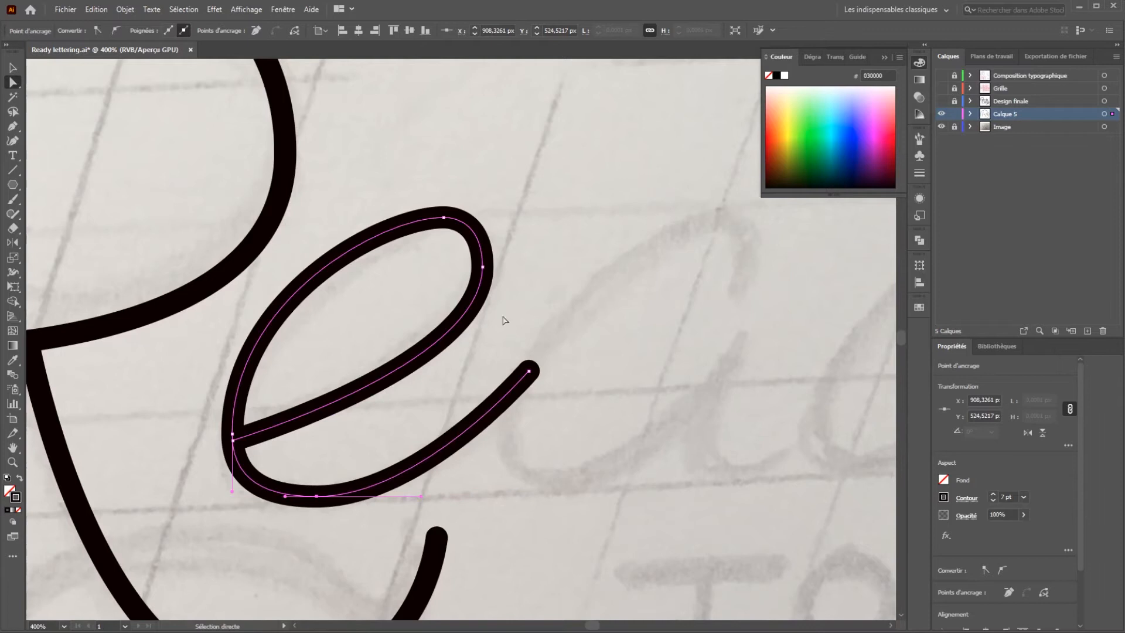
Refine the e's loop by shortening the right anchor's lower handle, shifting the top anchor left and adjusting the right anchor's upper handle.
{"action": "left_click", "coordinate": [483, 267]}
{"action": "left_click_drag", "start_coordinate": [483, 368], "coordinate": [482, 356]}
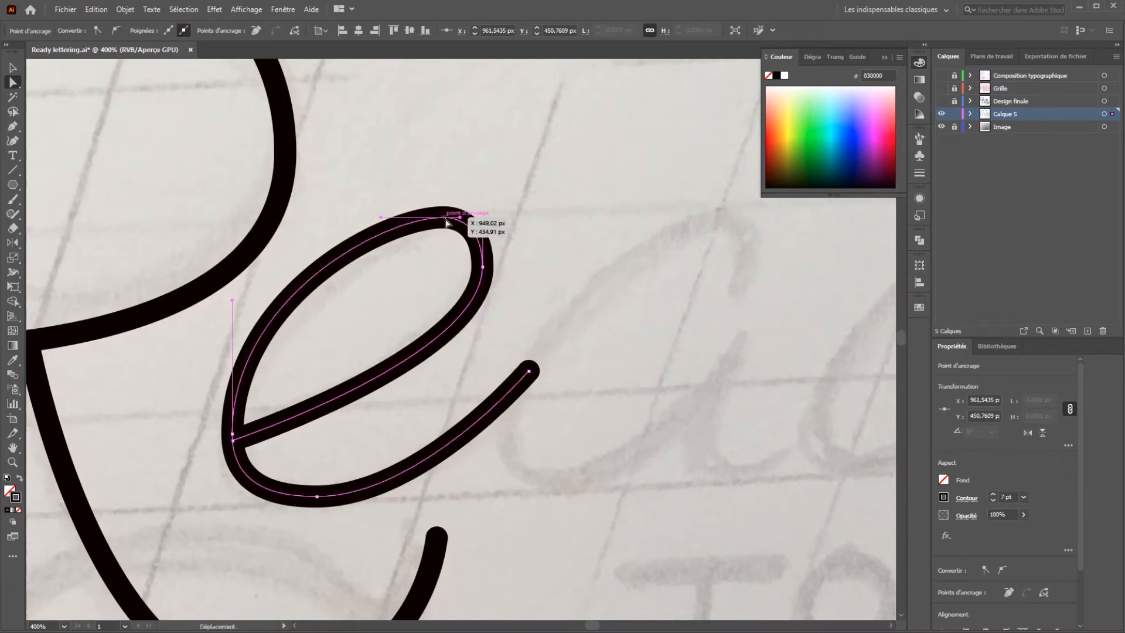
{"action": "left_click_drag", "start_coordinate": [443, 217], "coordinate": [483, 222]}
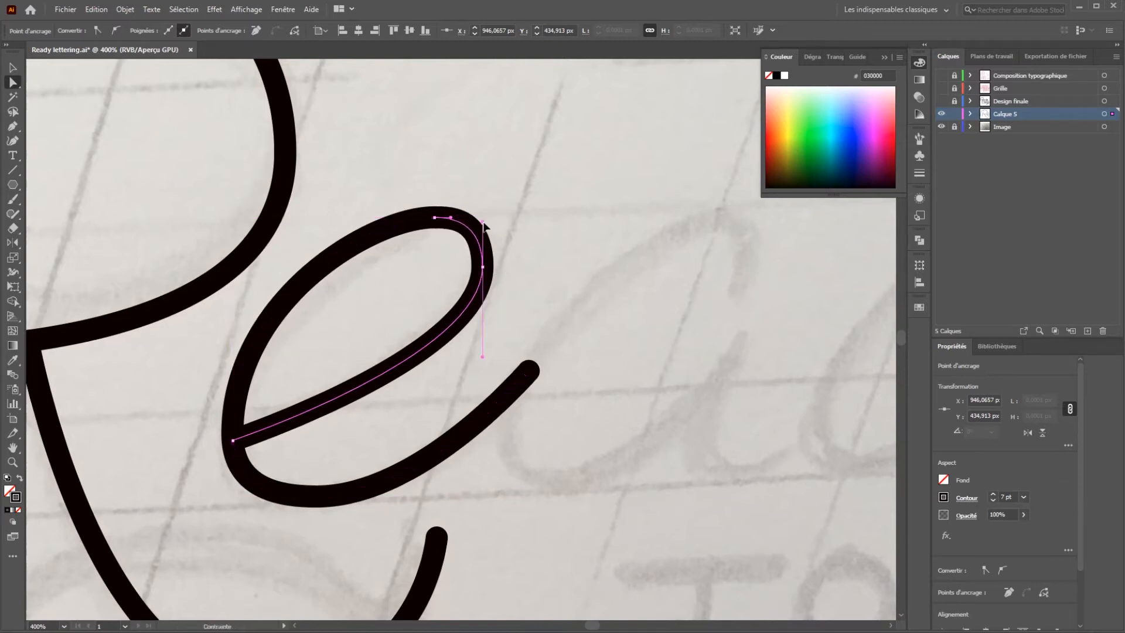
{"action": "left_click", "coordinate": [233, 444]}
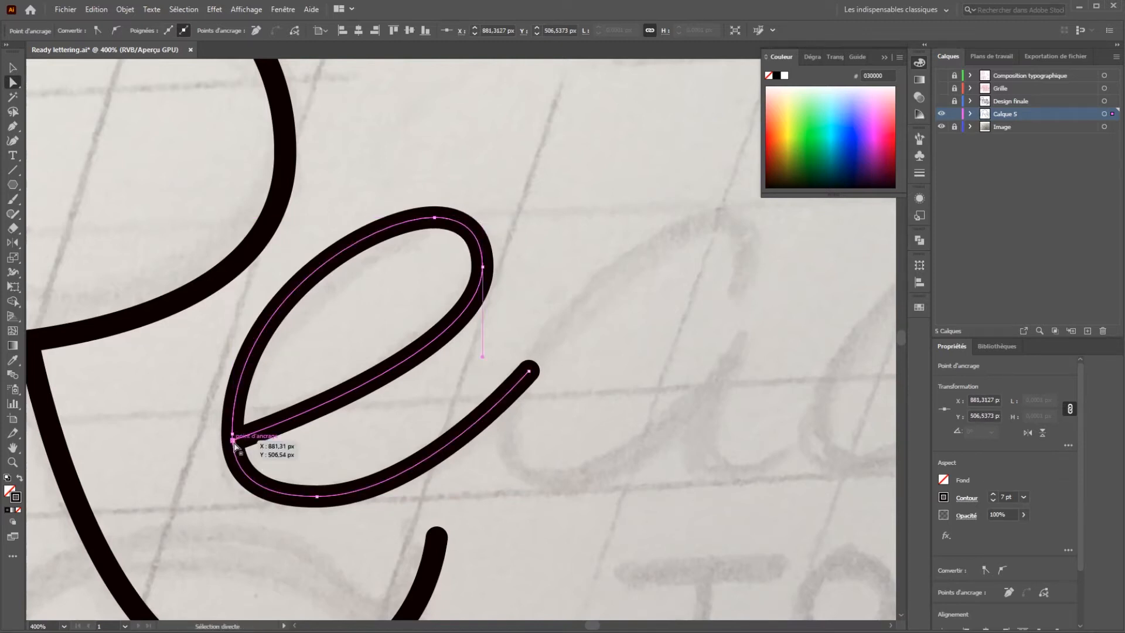
{"action": "left_click", "coordinate": [278, 455]}
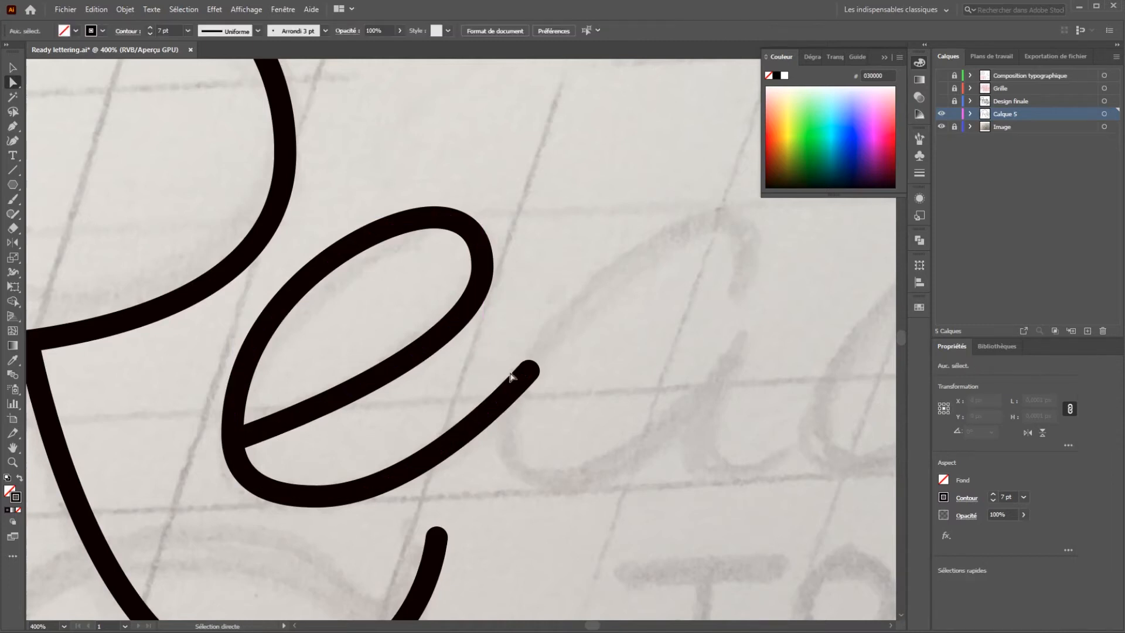
Move the end anchor of the e's exit stroke down and slightly inward, and deselect the path.
{"action": "left_click", "coordinate": [527, 371]}
{"action": "left_click_drag", "start_coordinate": [528, 371], "coordinate": [518, 398]}
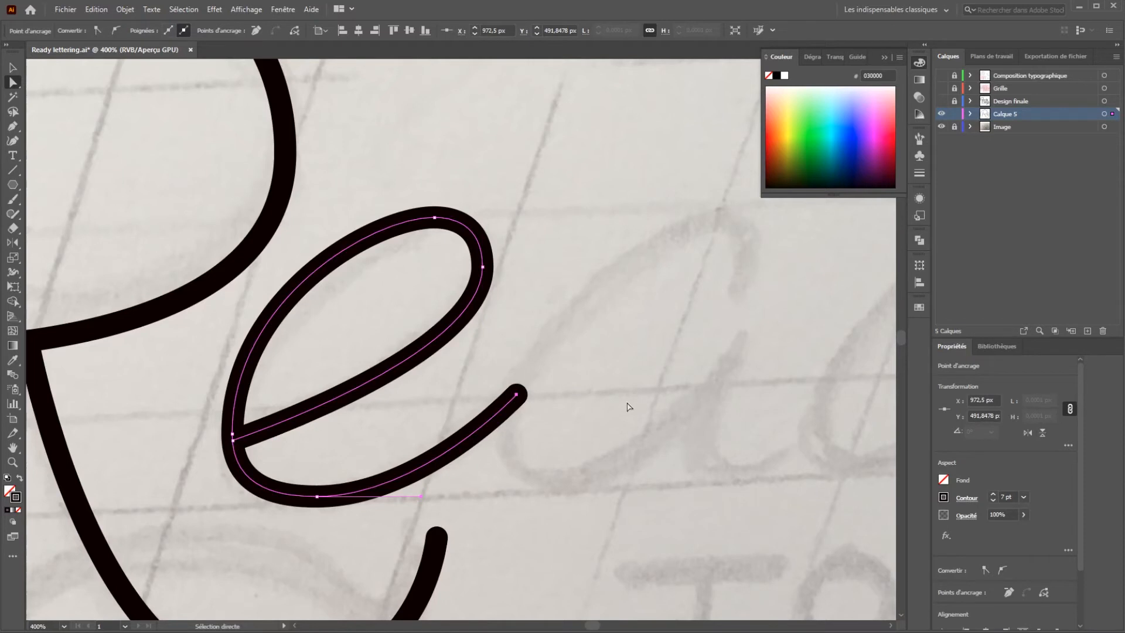
{"action": "left_click", "coordinate": [628, 407]}
{"action": "scroll", "coordinate": [545, 400], "scroll_direction": "down", "scroll_amount": 2}
{"action": "scroll", "coordinate": [566, 388], "scroll_direction": "up", "scroll_amount": 2}
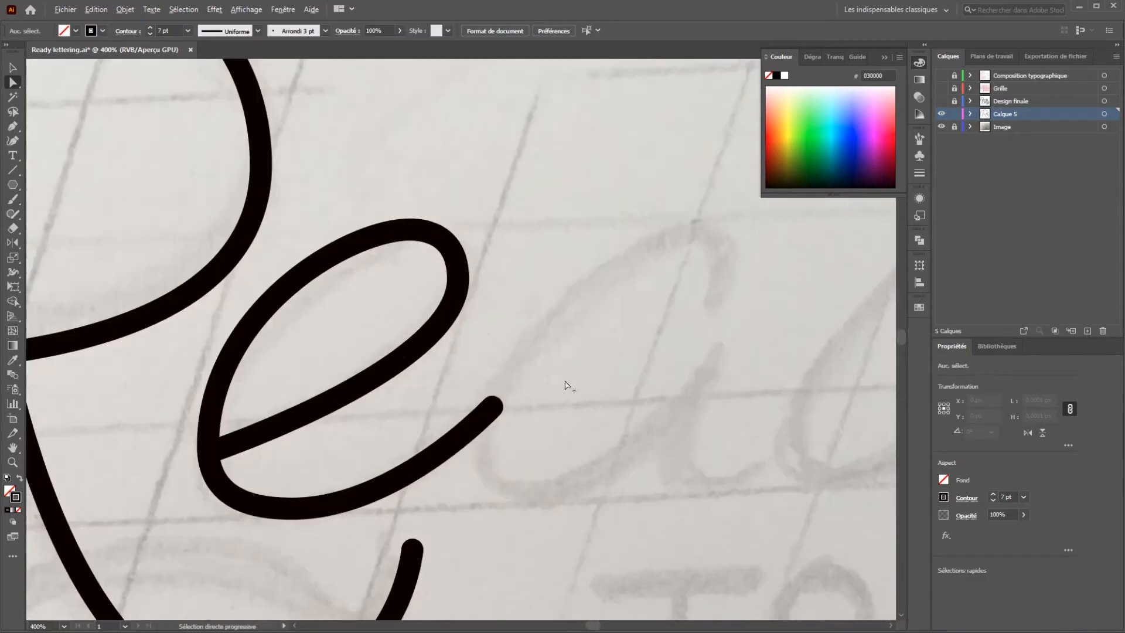
{"action": "left_click", "coordinate": [465, 318]}
{"action": "left_click", "coordinate": [458, 279]}
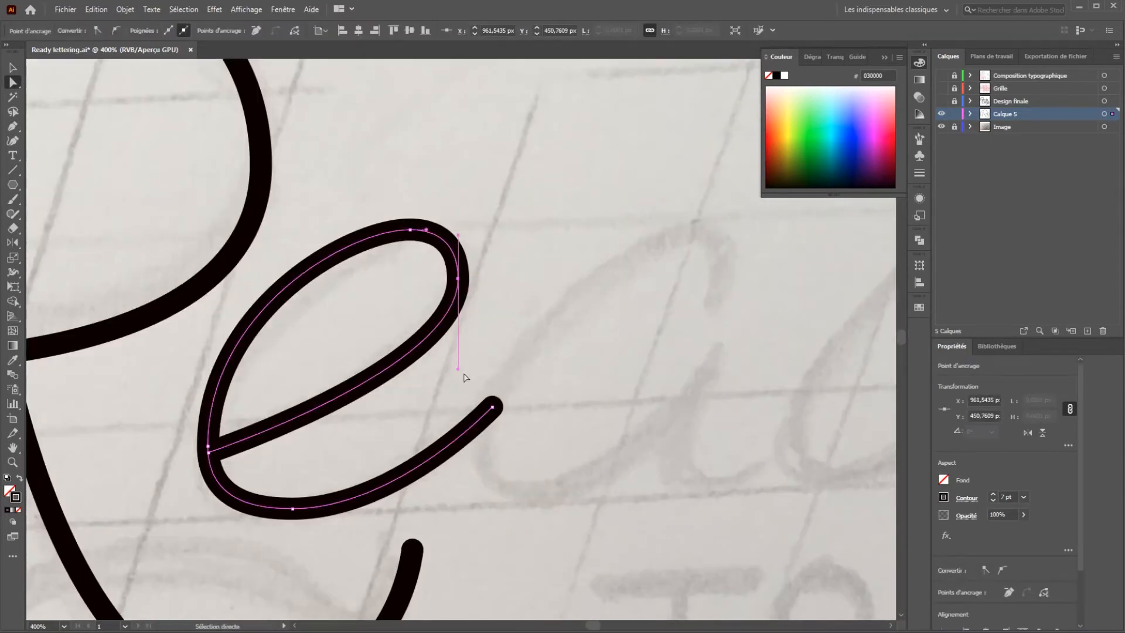
{"action": "left_click", "coordinate": [460, 386]}
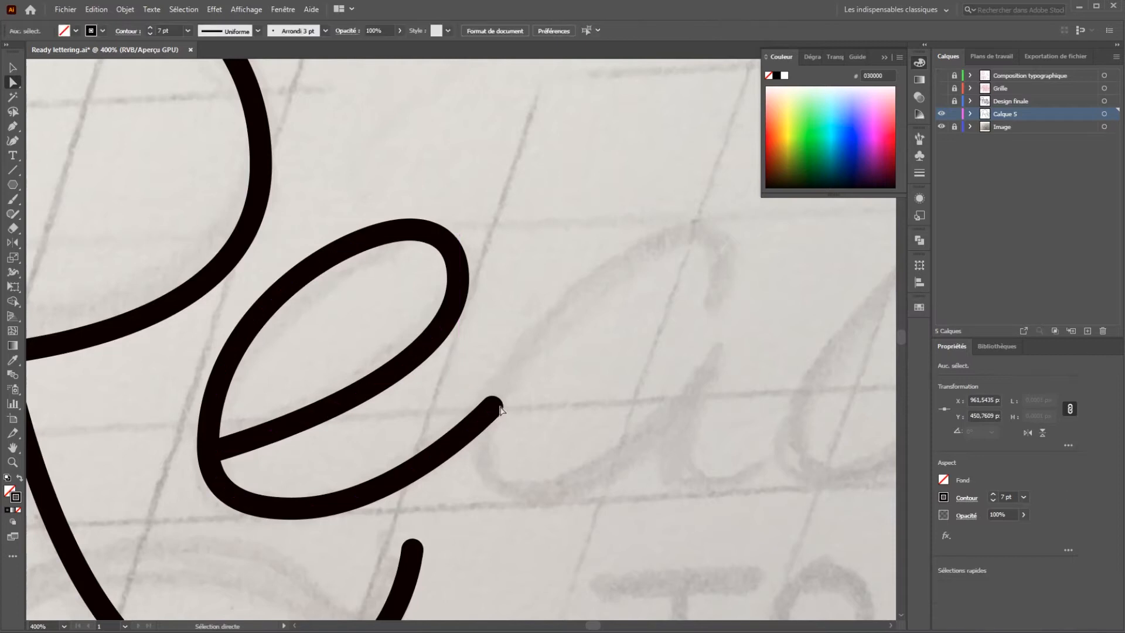
{"action": "left_click", "coordinate": [492, 410]}
{"action": "left_click_drag", "start_coordinate": [492, 409], "coordinate": [492, 419]}
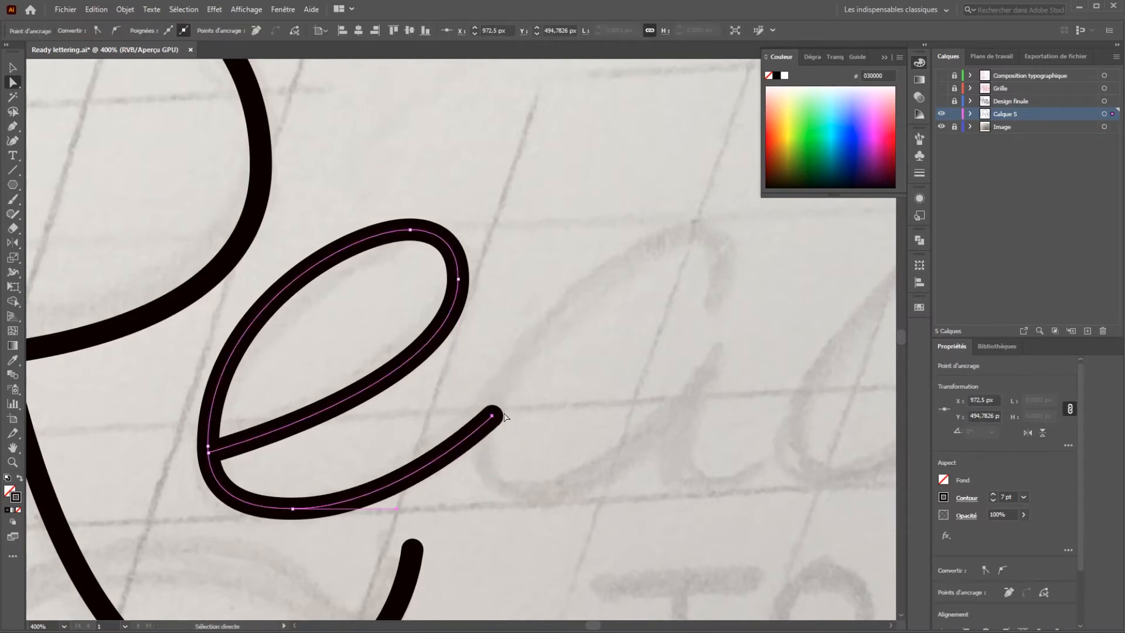
{"action": "left_click", "coordinate": [518, 399]}
Trace the bowl of the letter a with the Pen tool, from its upper-right end over the top and left side to the base.
{"action": "scroll", "coordinate": [518, 402], "scroll_direction": "down", "scroll_amount": 5, "text": "alt"}
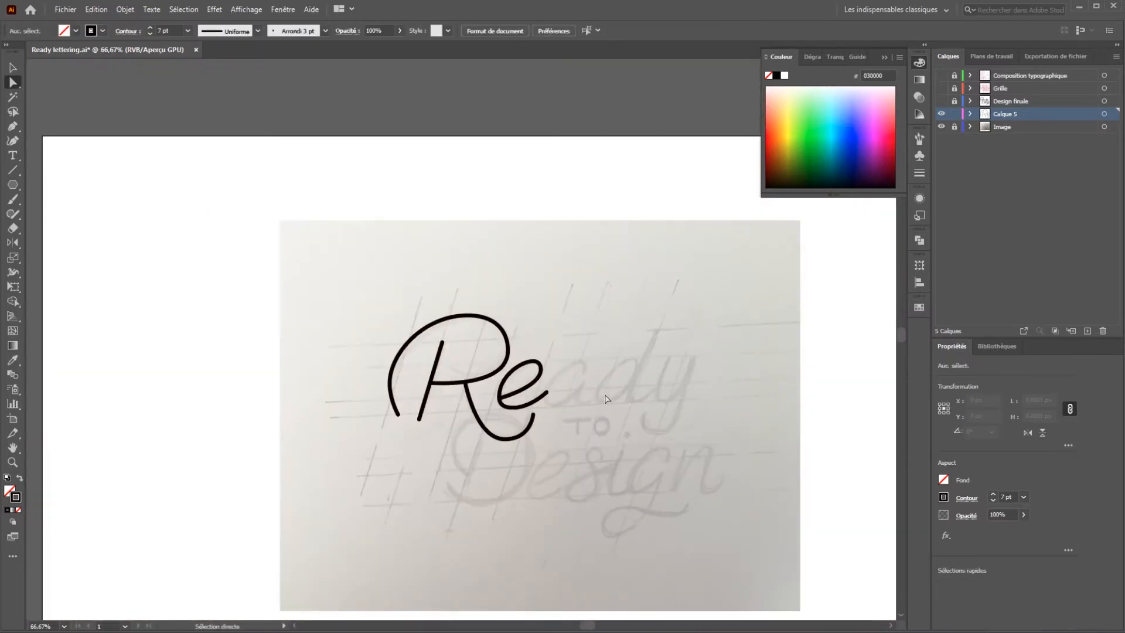
{"action": "scroll", "coordinate": [590, 396], "scroll_direction": "up", "scroll_amount": 3}
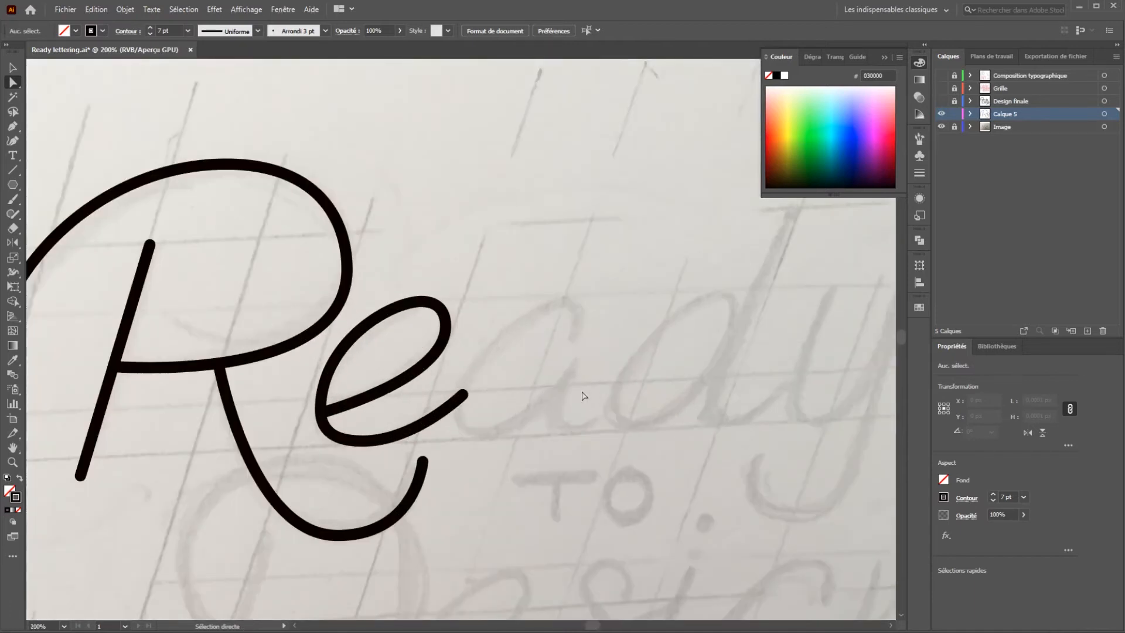
{"action": "key", "text": "v"}
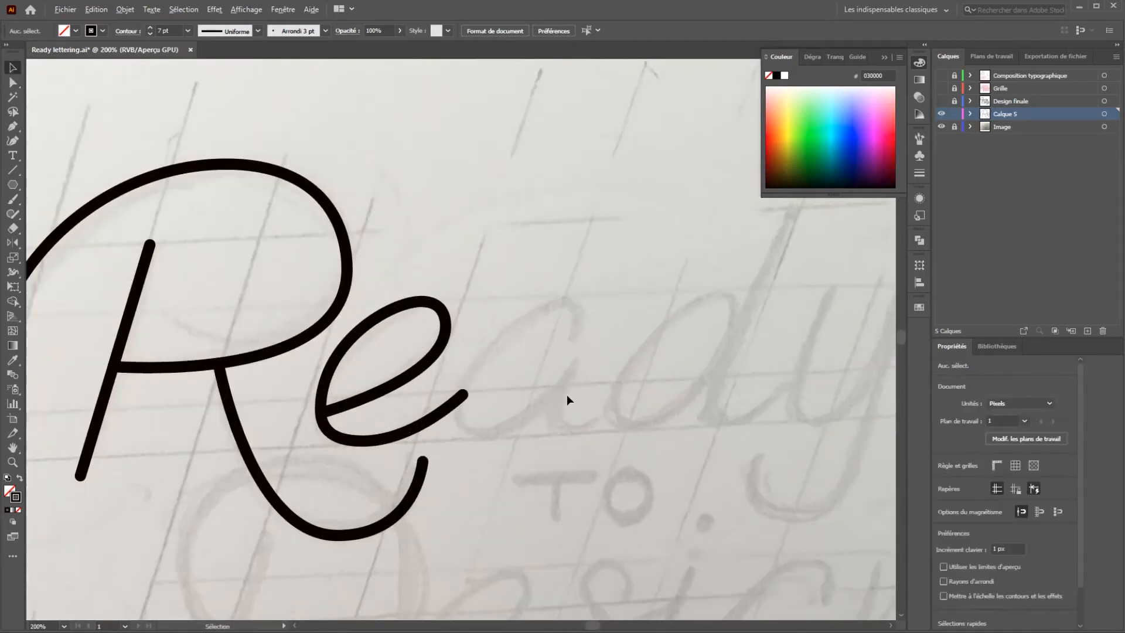
{"action": "scroll", "coordinate": [568, 395], "scroll_direction": "up", "scroll_amount": 1, "text": "alt"}
{"action": "left_click_drag", "start_coordinate": [576, 414], "coordinate": [468, 400]}
{"action": "left_click_drag", "start_coordinate": [494, 401], "coordinate": [505, 396]}
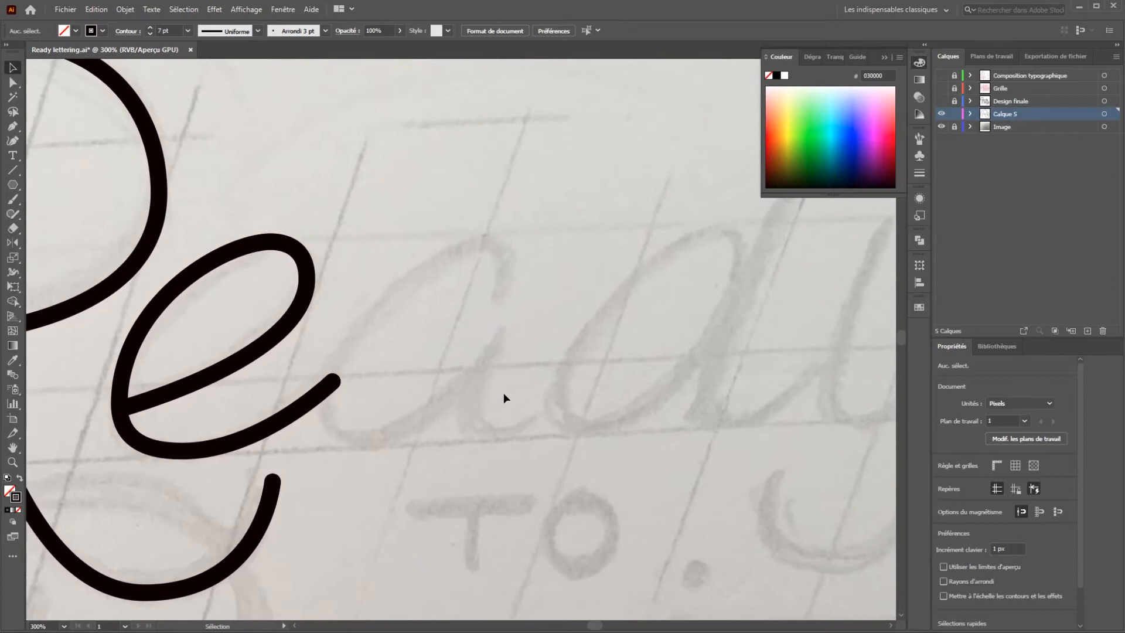
{"action": "key", "text": "p"}
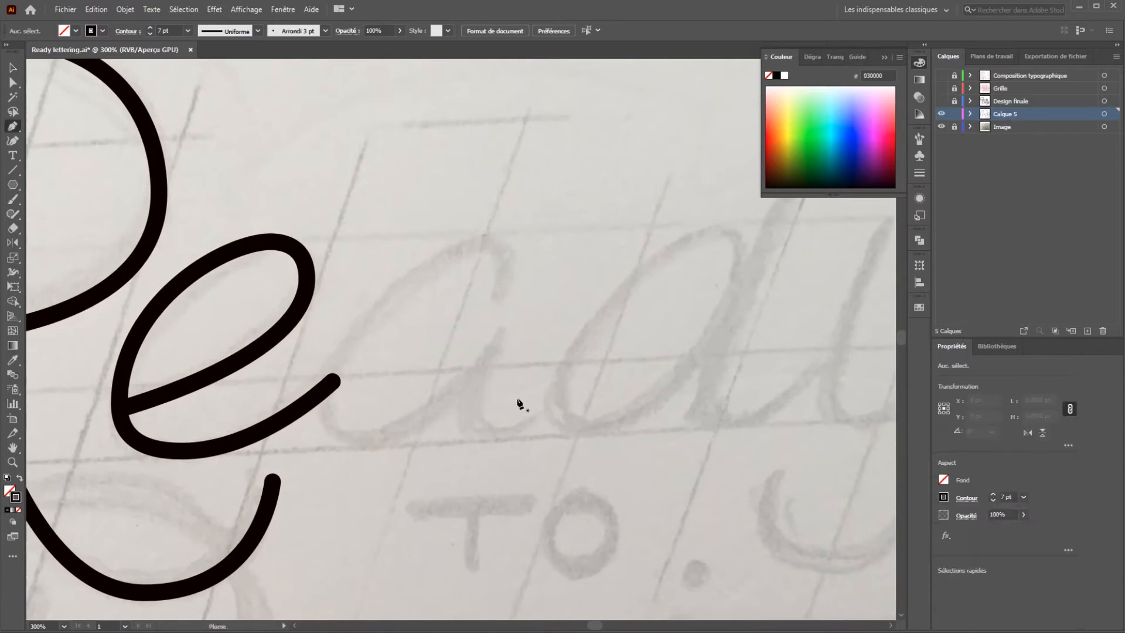
{"action": "left_click", "coordinate": [505, 298]}
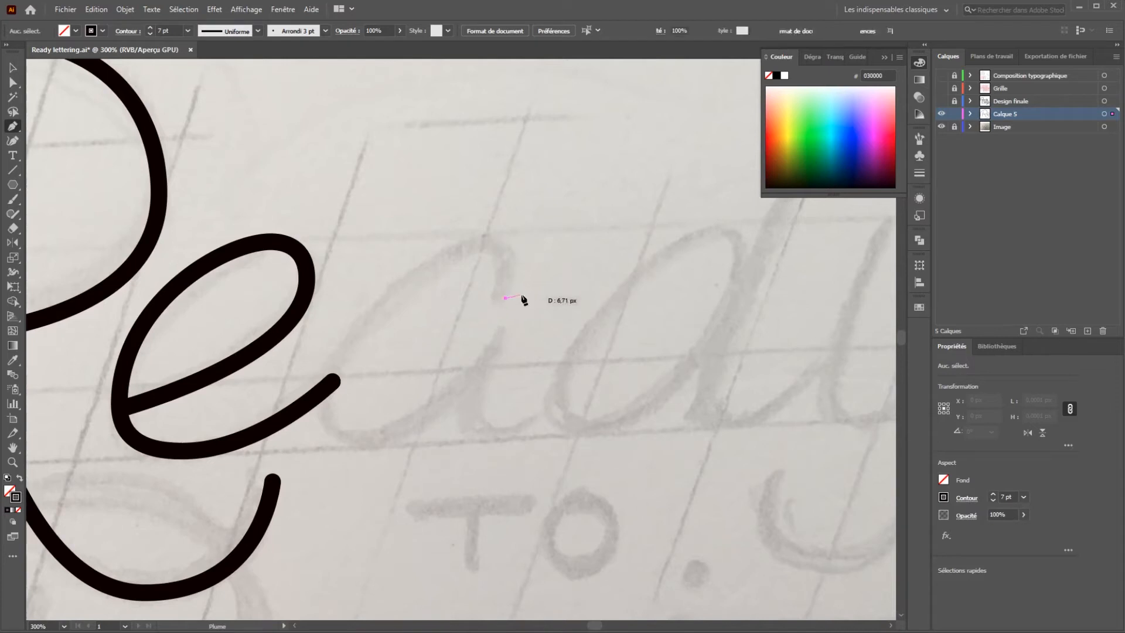
{"action": "left_click_drag", "start_coordinate": [489, 242], "coordinate": [461, 243]}
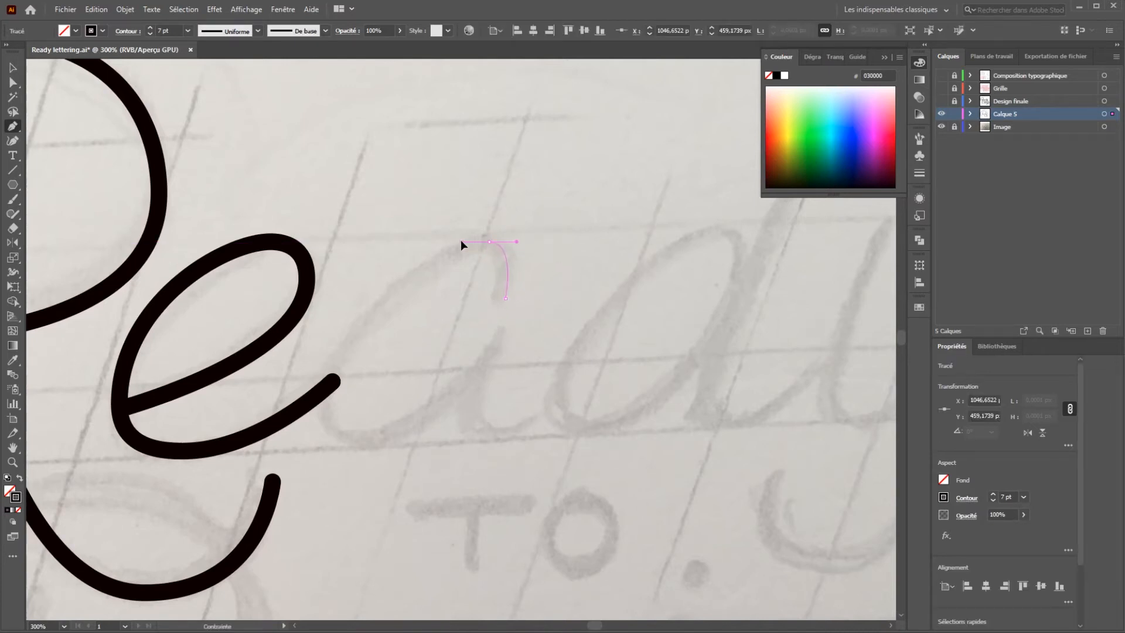
{"action": "left_click_drag", "start_coordinate": [389, 322], "coordinate": [455, 261]}
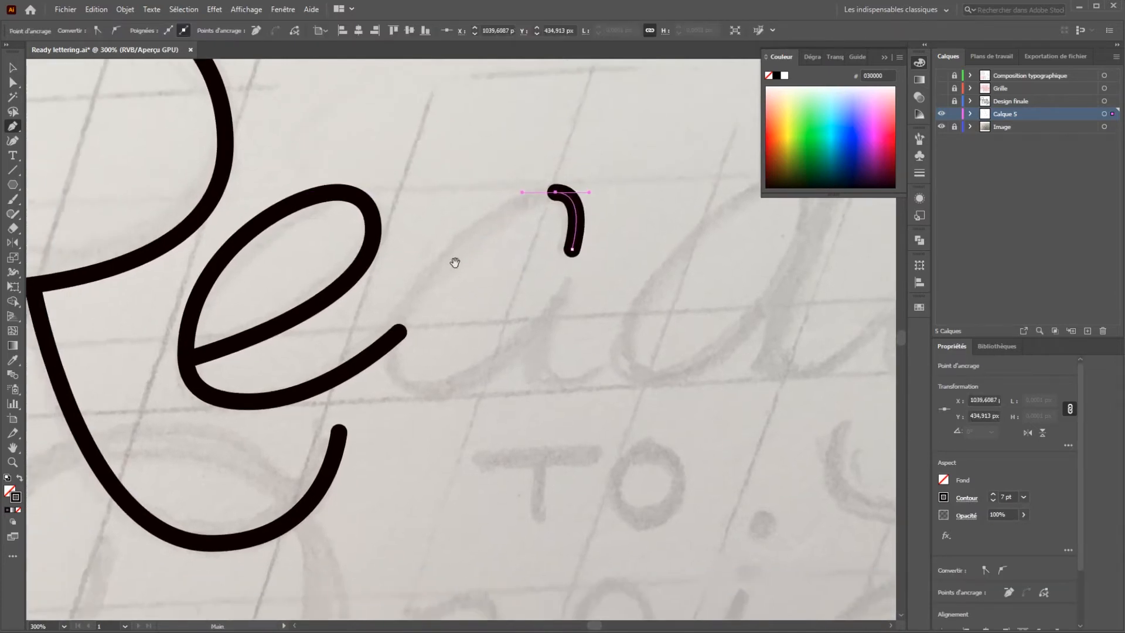
{"action": "left_click_drag", "start_coordinate": [391, 350], "coordinate": [399, 414]}
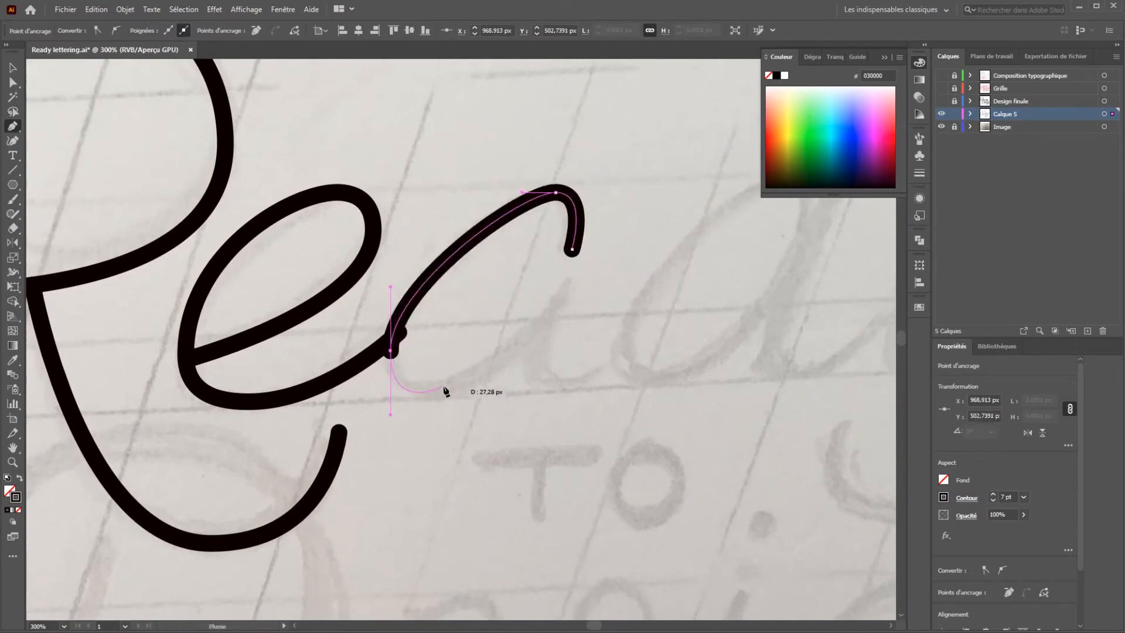
{"action": "left_click_drag", "start_coordinate": [468, 389], "coordinate": [472, 389]}
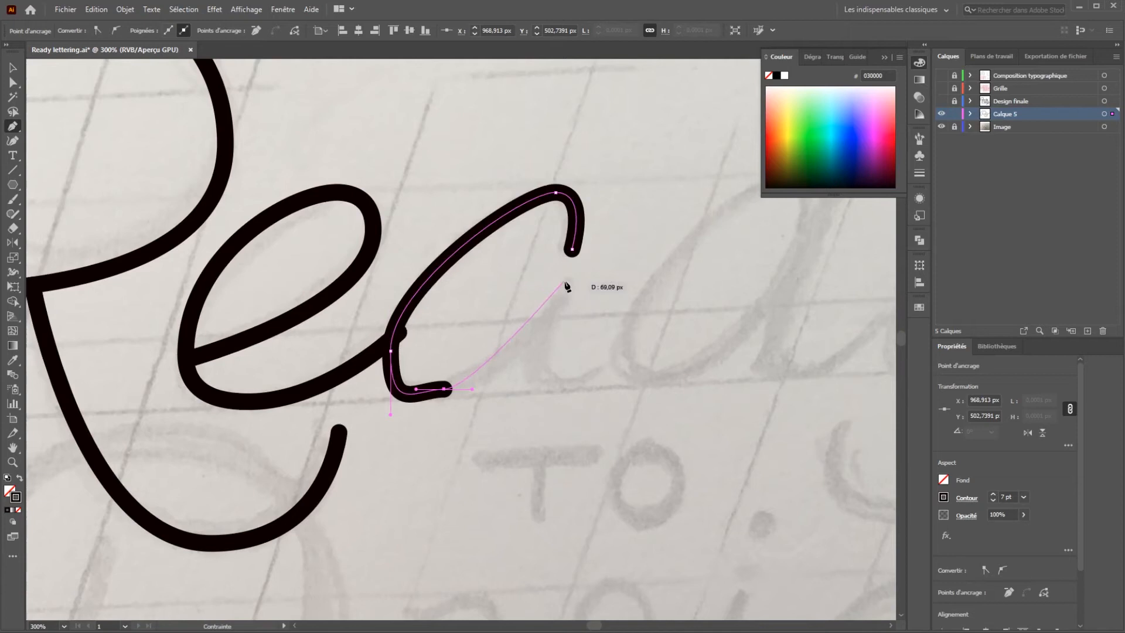
Continue the a's path up to the stem's top, down around the foot and out to the rising exit stroke.
{"action": "left_click", "coordinate": [567, 277]}
{"action": "mouse_move", "coordinate": [549, 350]}
{"action": "left_mouse_down"}
{"action": "mouse_move", "coordinate": [547, 391]}
{"action": "mouse_move", "coordinate": [527, 371]}
{"action": "mouse_move", "coordinate": [553, 392]}
{"action": "mouse_move", "coordinate": [603, 383]}
{"action": "left_mouse_up"}
{"action": "left_click", "coordinate": [549, 389], "text": "ctrl"}
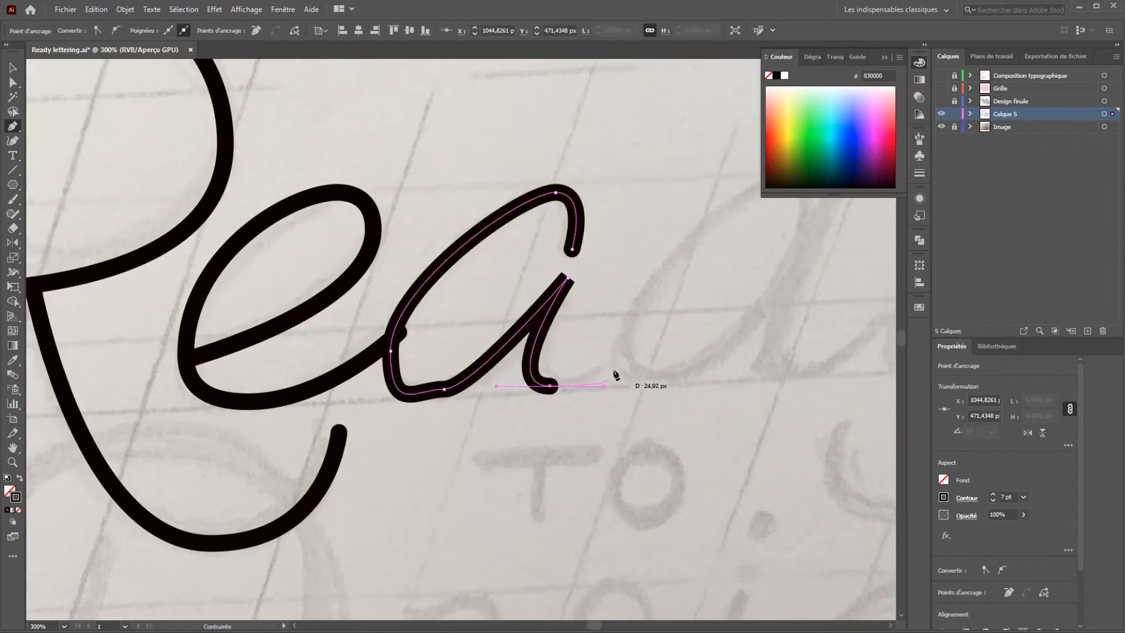
{"action": "left_click", "coordinate": [632, 338]}
{"action": "key", "text": "a"}
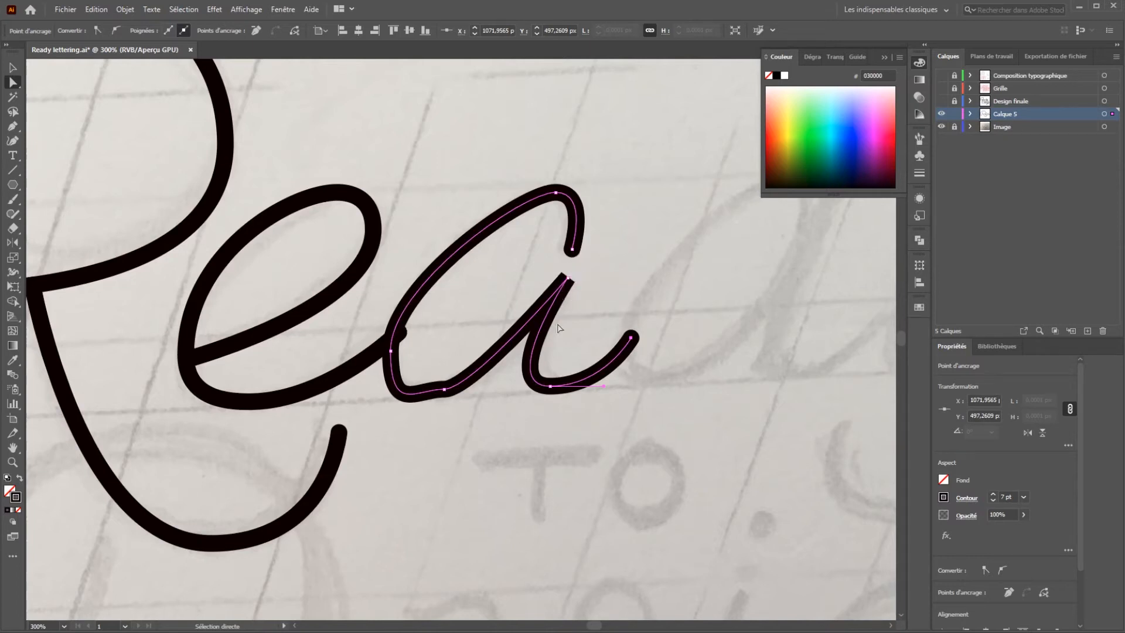
Give the a's stroke a round corner join, and deselect the path.
{"action": "key", "text": "v"}
{"action": "left_click", "coordinate": [585, 297]}
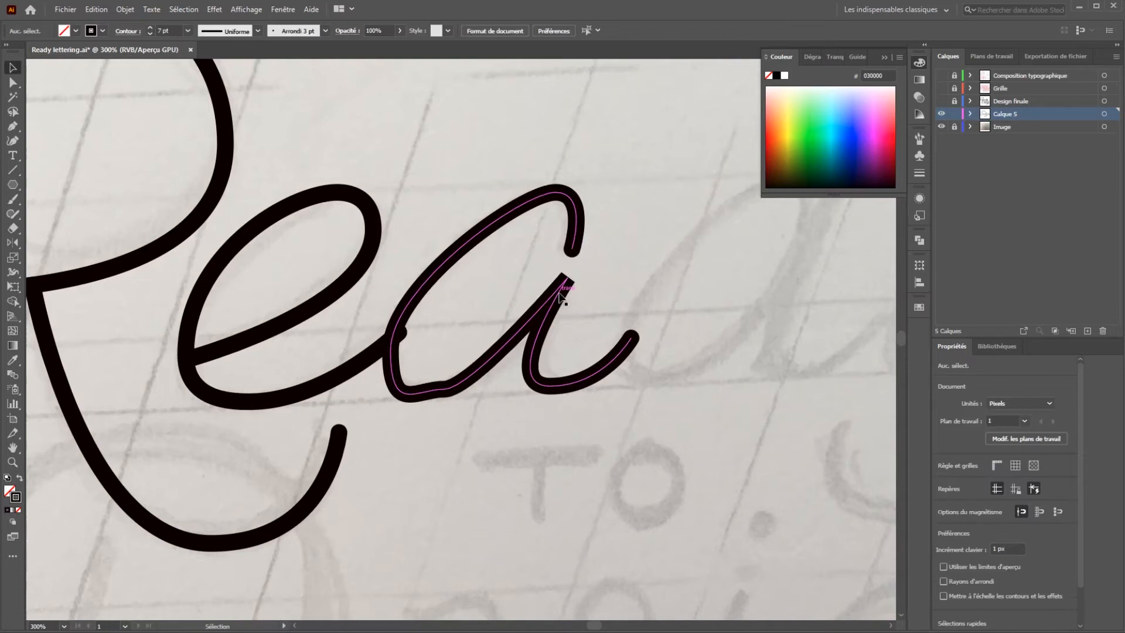
{"action": "left_click", "coordinate": [564, 295]}
{"action": "left_click", "coordinate": [129, 33]}
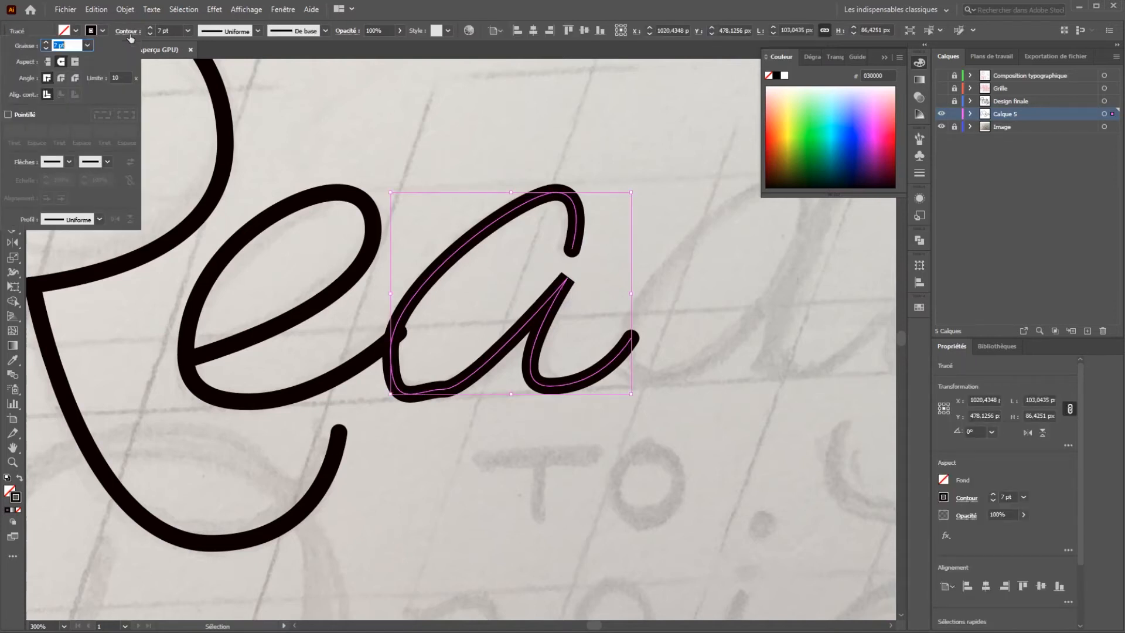
{"action": "left_click", "coordinate": [61, 80]}
{"action": "left_click", "coordinate": [649, 273]}
Smooth the a's base by shortening the leftmost anchor's lower handle and lengthening the bottom anchor's right handle.
{"action": "key", "text": "a"}
{"action": "left_click", "coordinate": [438, 414]}
{"action": "left_click", "coordinate": [443, 388]}
{"action": "left_click", "coordinate": [390, 351]}
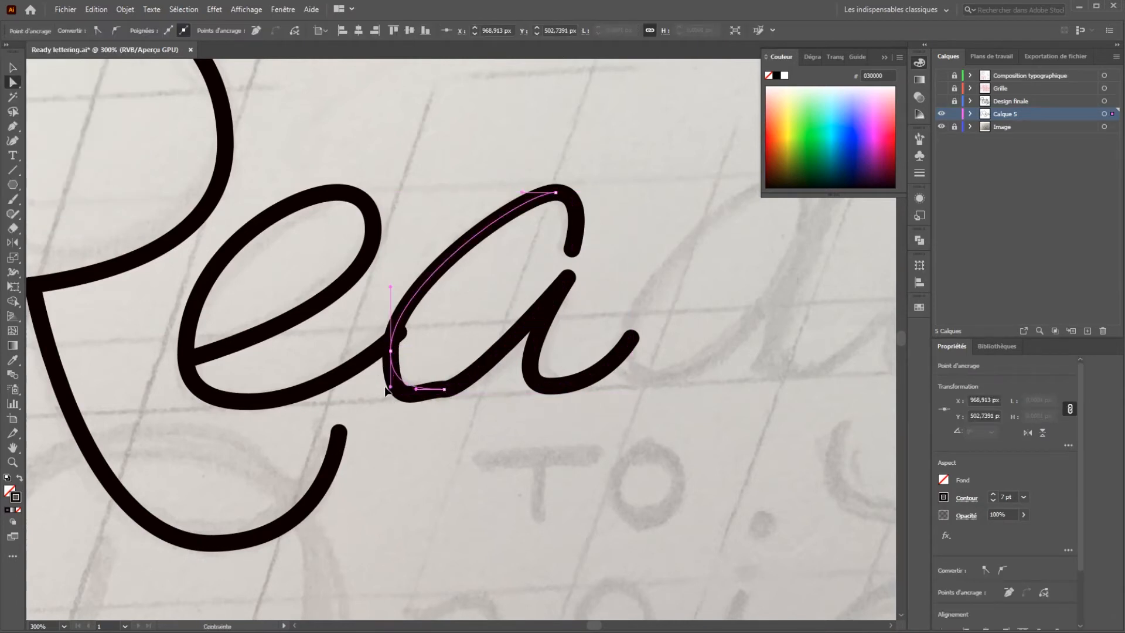
{"action": "left_click", "coordinate": [444, 389]}
{"action": "left_click_drag", "start_coordinate": [471, 389], "coordinate": [506, 389]}
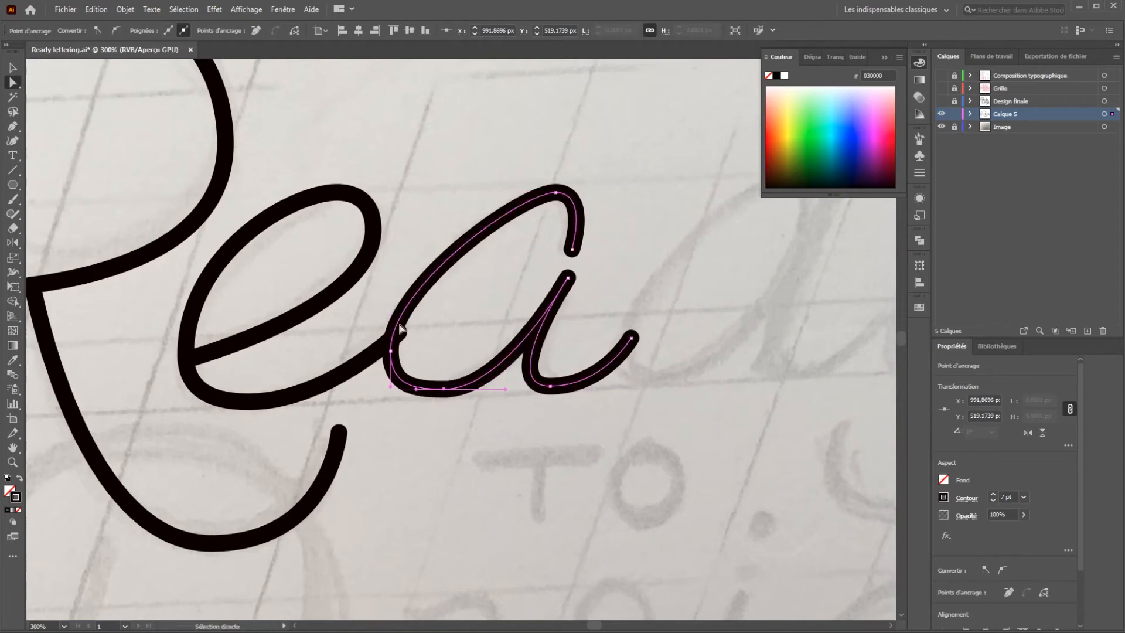
Round the a's upper bowl by lengthening the leftmost anchor's upper handle and the top anchor's right handle.
{"action": "left_click", "coordinate": [391, 351]}
{"action": "left_click_drag", "start_coordinate": [390, 269], "coordinate": [400, 262]}
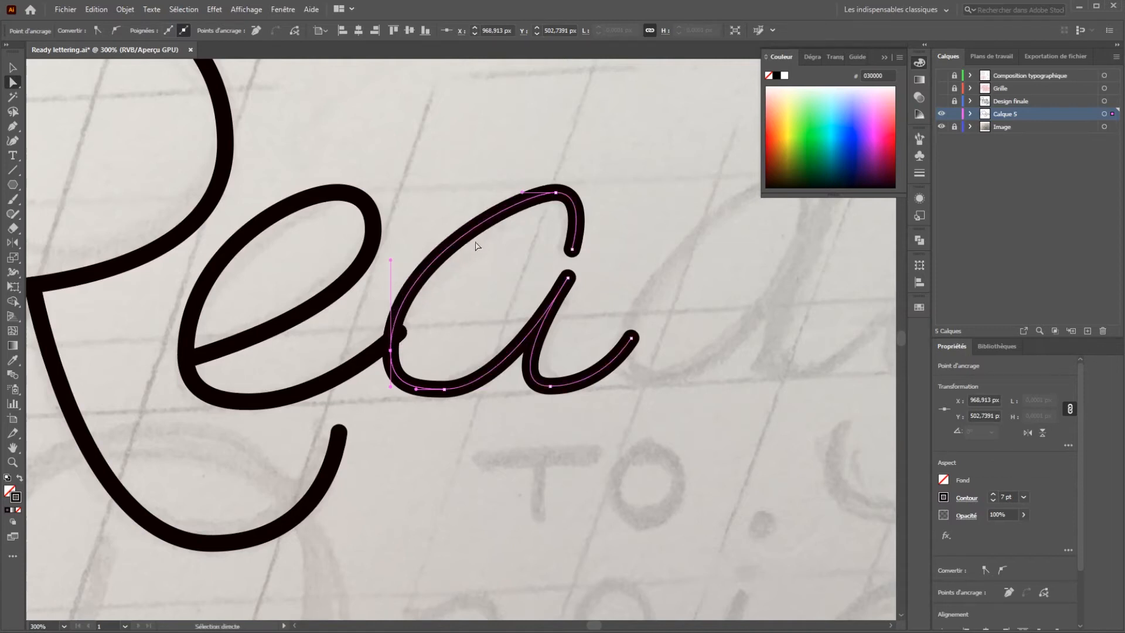
{"action": "left_click", "coordinate": [555, 192]}
{"action": "mouse_move", "coordinate": [591, 198]}
{"action": "left_mouse_down"}
{"action": "mouse_move", "coordinate": [611, 198]}
{"action": "mouse_move", "coordinate": [601, 192]}
{"action": "left_mouse_up"}
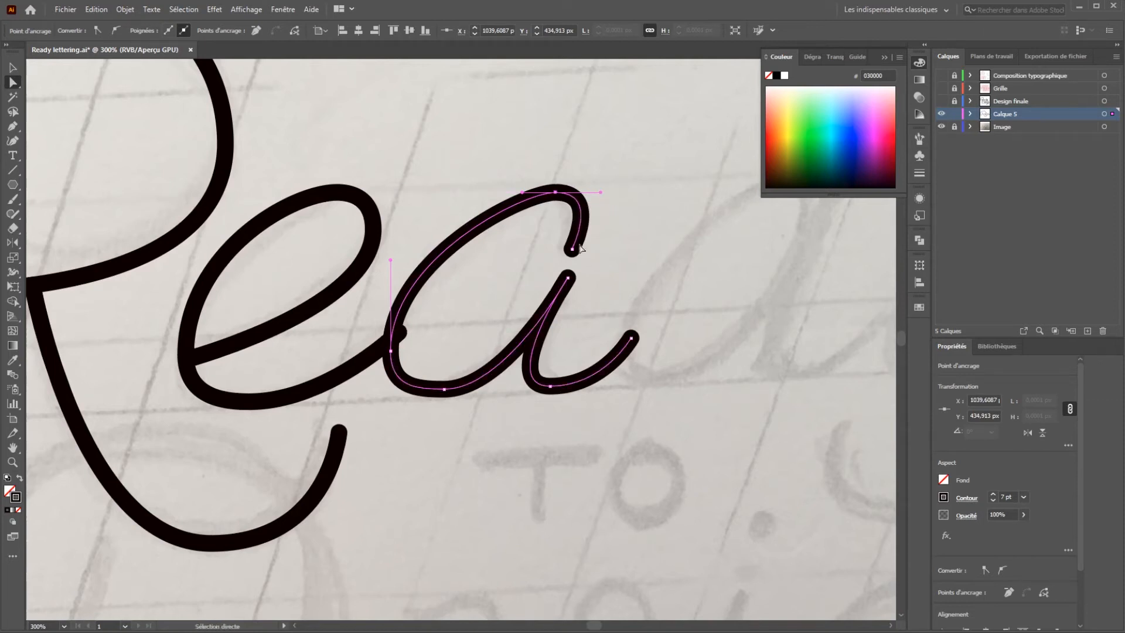
{"action": "left_click_drag", "start_coordinate": [601, 193], "coordinate": [614, 192]}
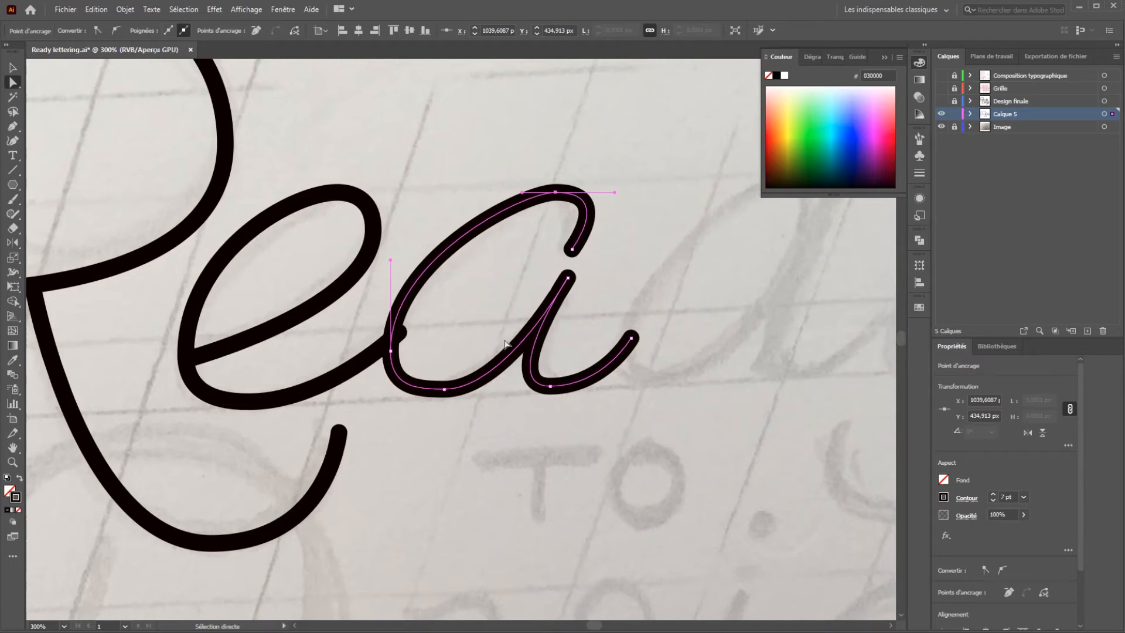
{"action": "left_click_drag", "start_coordinate": [614, 192], "coordinate": [603, 192]}
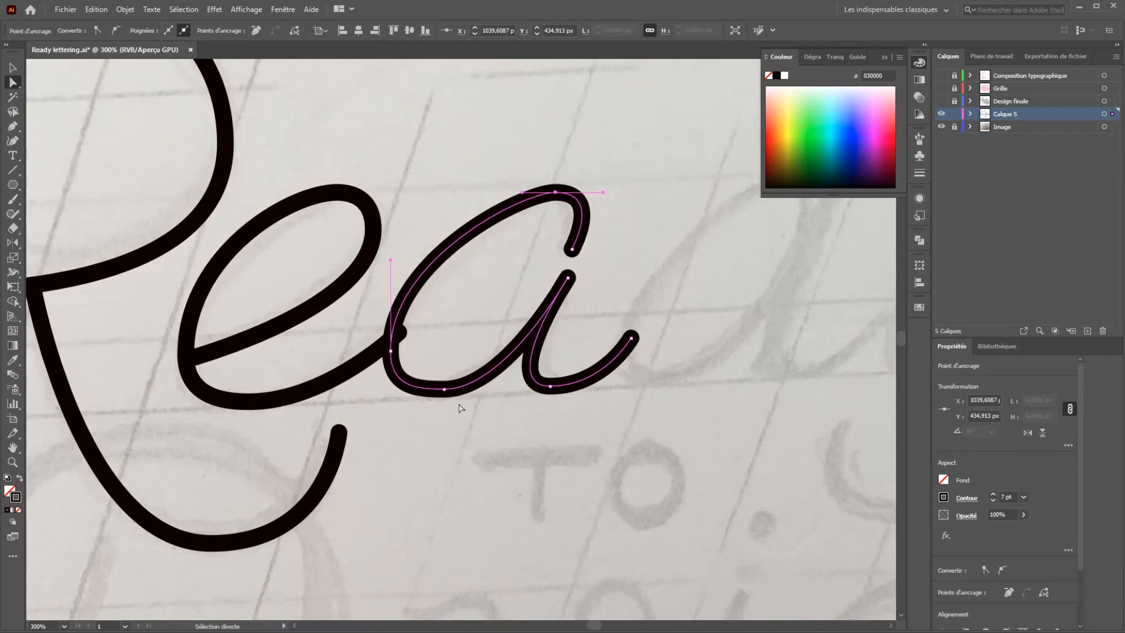
Shorten the left handle of the a's bottom anchor, slightly lengthen its right handle, and deselect the path.
{"action": "key", "text": "space"}
{"action": "left_click_drag", "start_coordinate": [633, 238], "coordinate": [607, 256]}
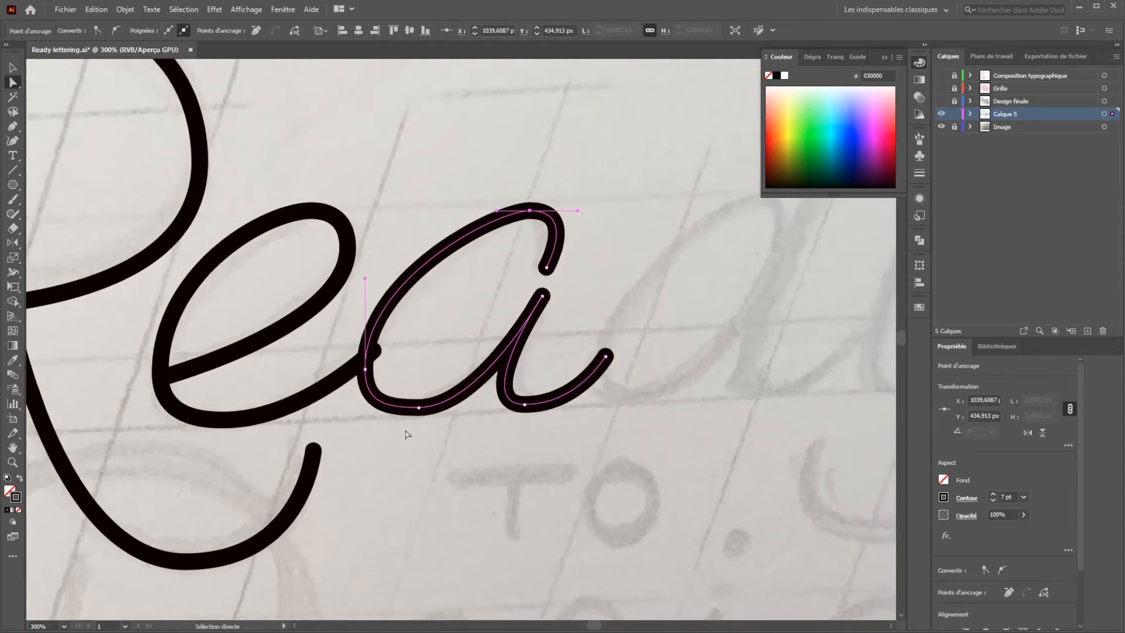
{"action": "left_click", "coordinate": [418, 407]}
{"action": "left_click_drag", "start_coordinate": [390, 407], "coordinate": [399, 408]}
{"action": "left_click_drag", "start_coordinate": [480, 407], "coordinate": [486, 408]}
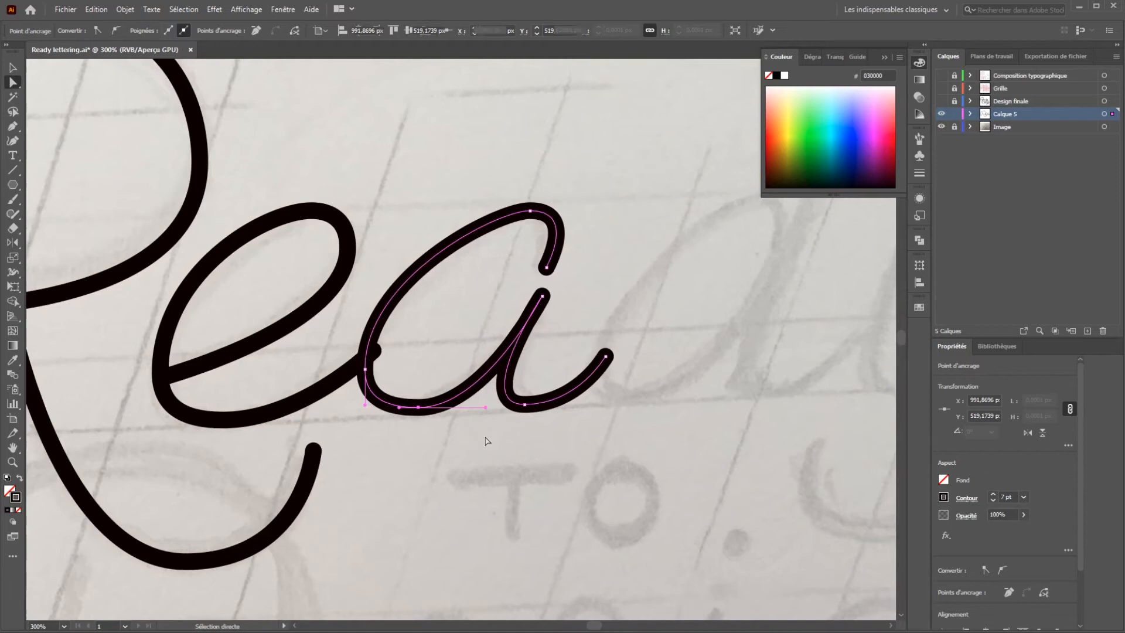
{"action": "left_click", "coordinate": [485, 441]}
Raise the a's leftmost anchor slightly, lengthen the bottom anchor's left handle, and deselect the path.
{"action": "left_click_drag", "start_coordinate": [365, 369], "coordinate": [365, 357]}
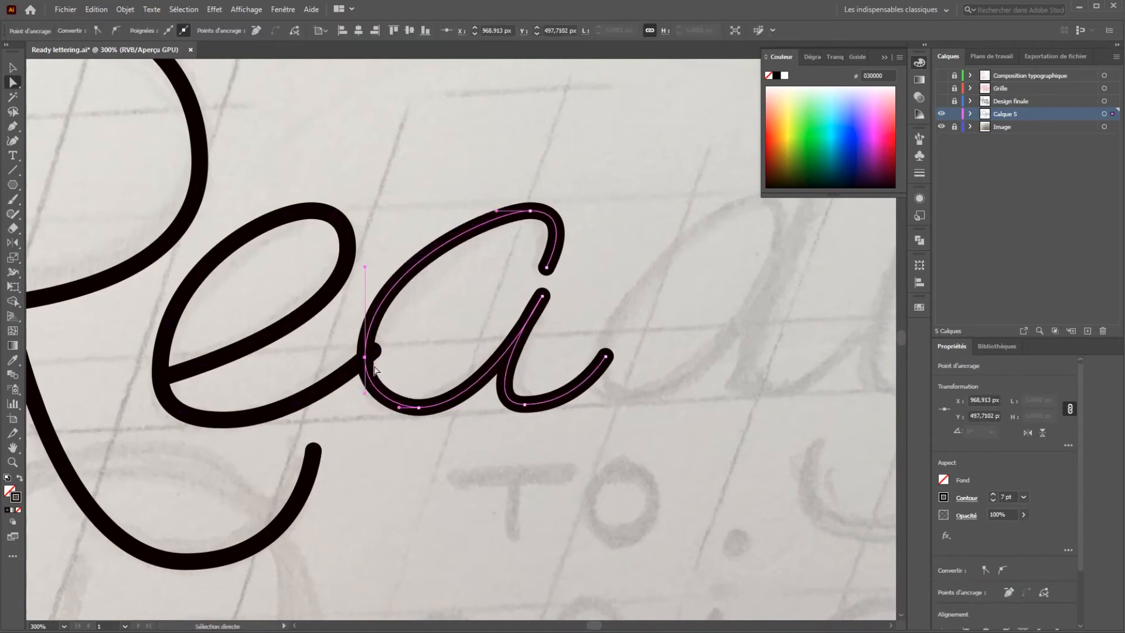
{"action": "left_click_drag", "start_coordinate": [399, 408], "coordinate": [391, 408]}
{"action": "left_click", "coordinate": [442, 398]}
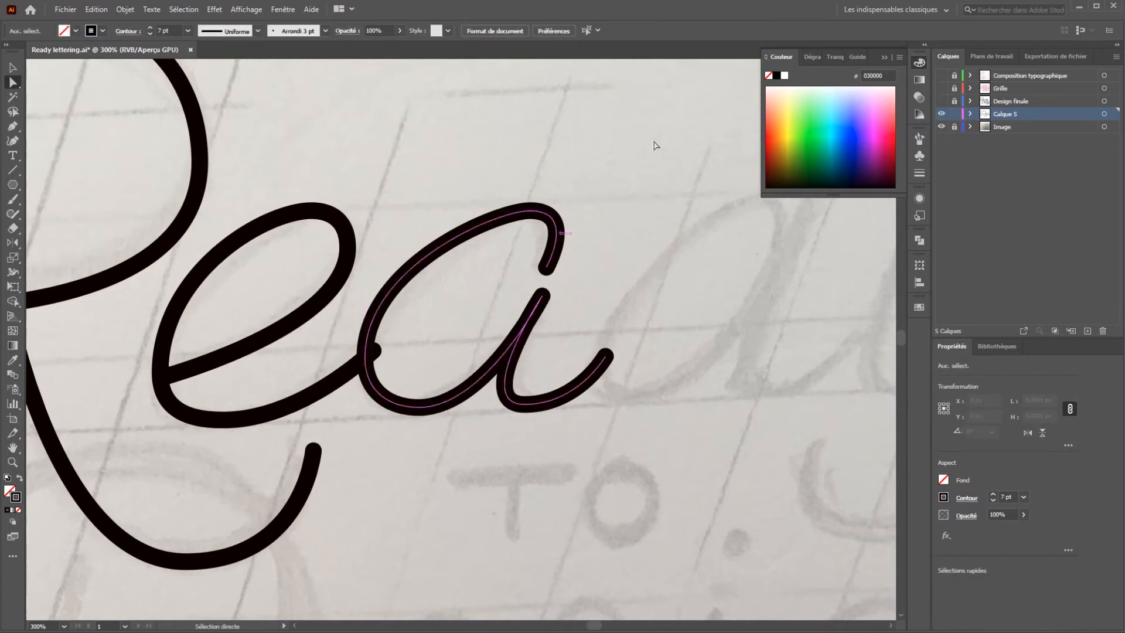
Shift the bottom anchor of the a's exit tail to the right to narrow the space beside the stem.
{"action": "left_click", "coordinate": [535, 314]}
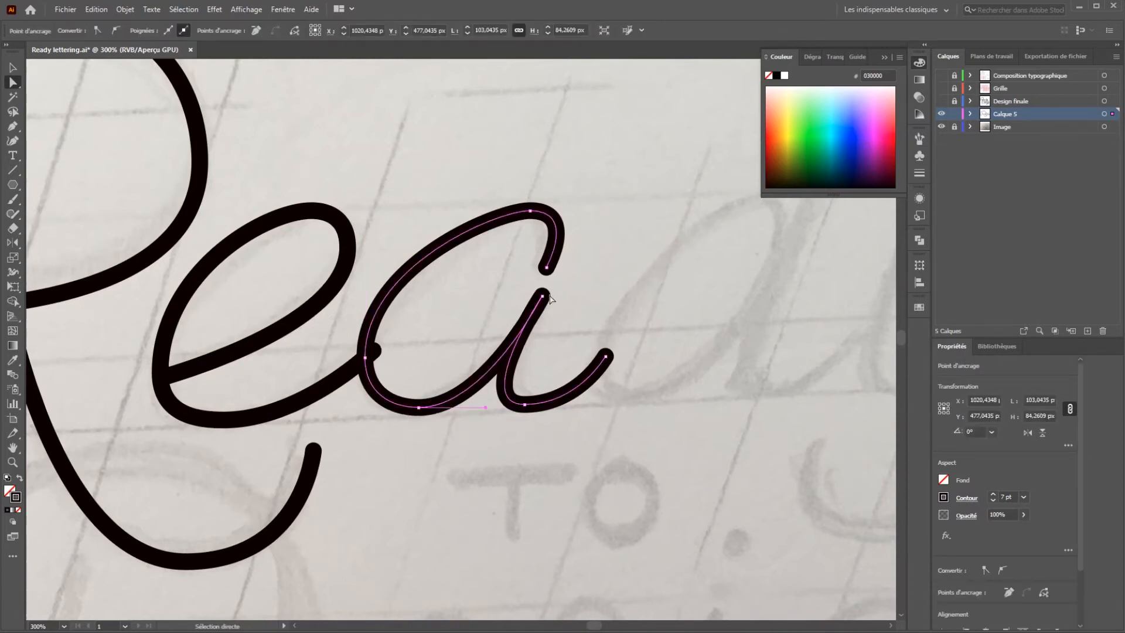
{"action": "left_click_drag", "start_coordinate": [527, 406], "coordinate": [539, 405]}
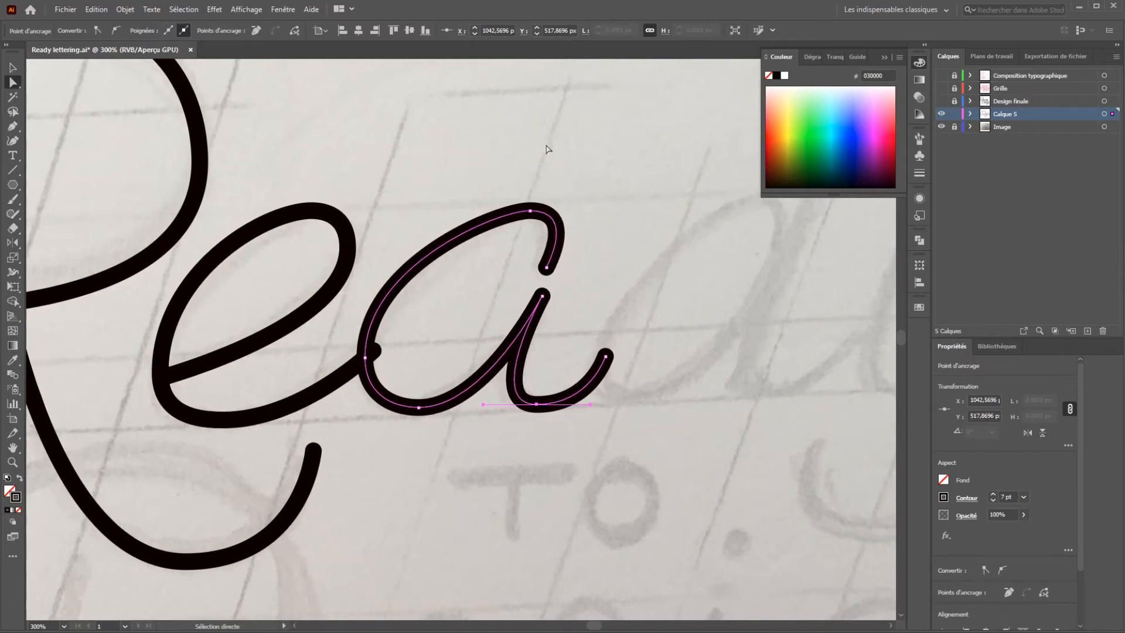
{"action": "left_click", "coordinate": [542, 296]}
{"action": "left_click_drag", "start_coordinate": [537, 404], "coordinate": [542, 404]}
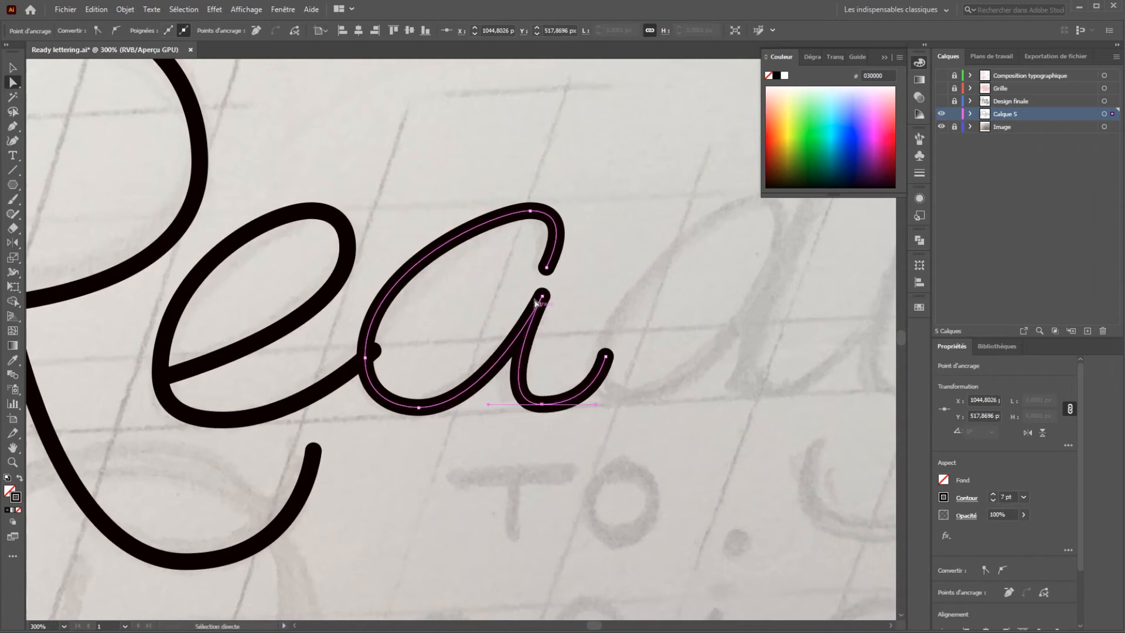
Reposition the a's stem tip and bowl end point, move its top anchor slightly left, and deselect the path.
{"action": "left_click", "coordinate": [542, 296]}
{"action": "left_click_drag", "start_coordinate": [538, 298], "coordinate": [548, 263]}
{"action": "left_click", "coordinate": [535, 301]}
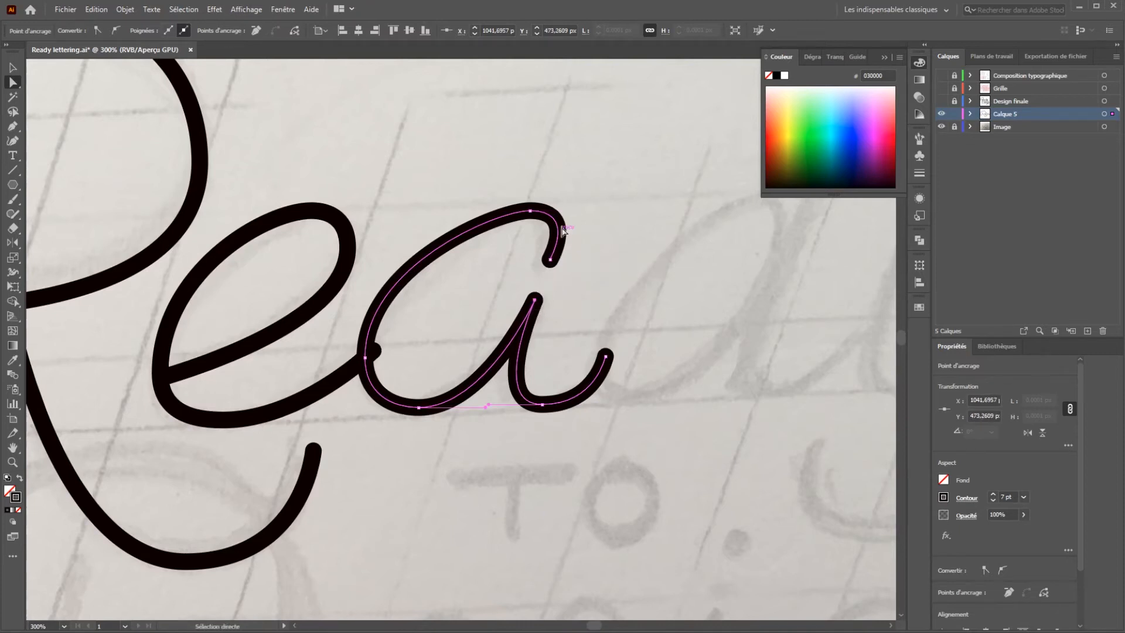
{"action": "left_click_drag", "start_coordinate": [530, 211], "coordinate": [519, 212]}
{"action": "left_click_drag", "start_coordinate": [554, 264], "coordinate": [549, 263]}
{"action": "left_click_drag", "start_coordinate": [540, 307], "coordinate": [540, 303]}
{"action": "left_click", "coordinate": [607, 262]}
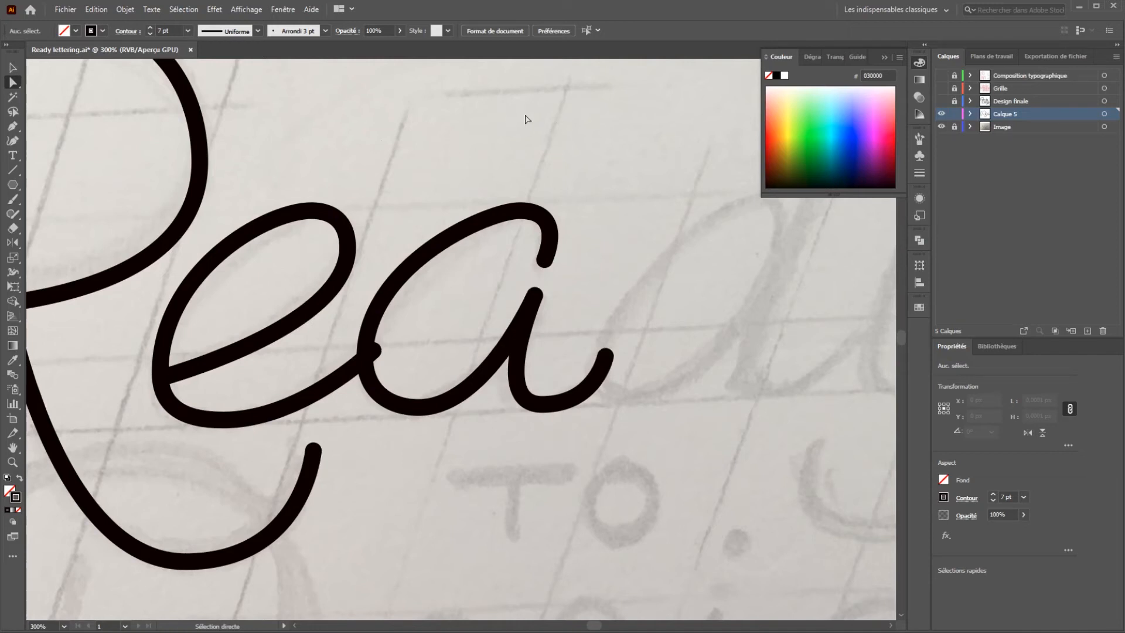
Move the end anchor of the e's exit stroke onto the a's left curve and deselect.
{"action": "left_click_drag", "start_coordinate": [631, 244], "coordinate": [608, 254]}
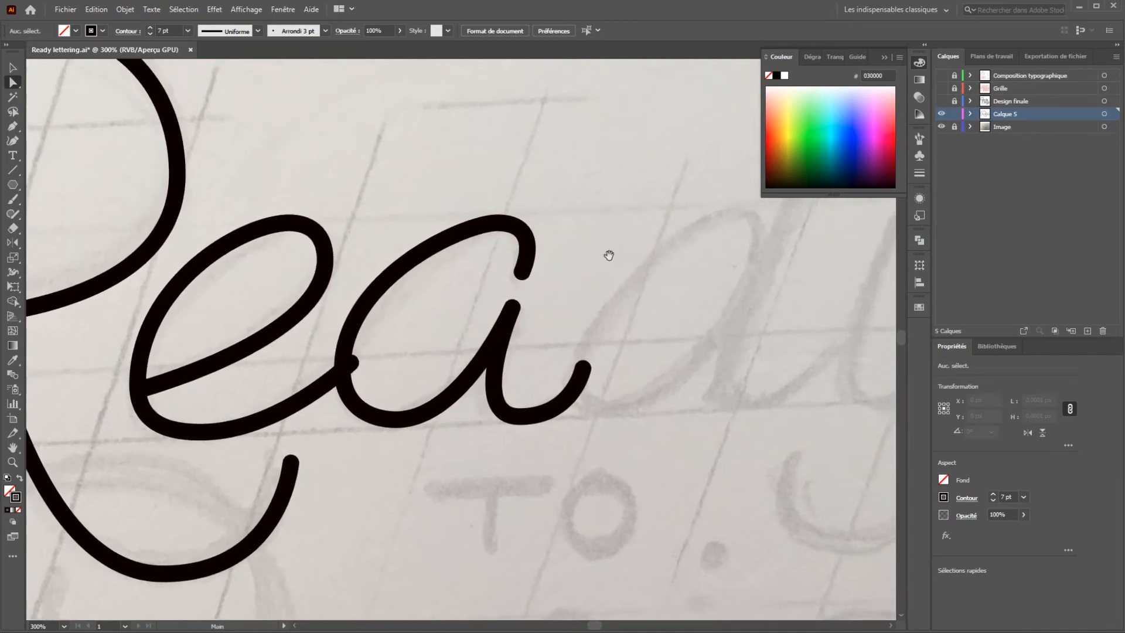
{"action": "left_click", "coordinate": [352, 365]}
{"action": "left_click_drag", "start_coordinate": [353, 365], "coordinate": [344, 371]}
{"action": "left_click", "coordinate": [565, 312]}
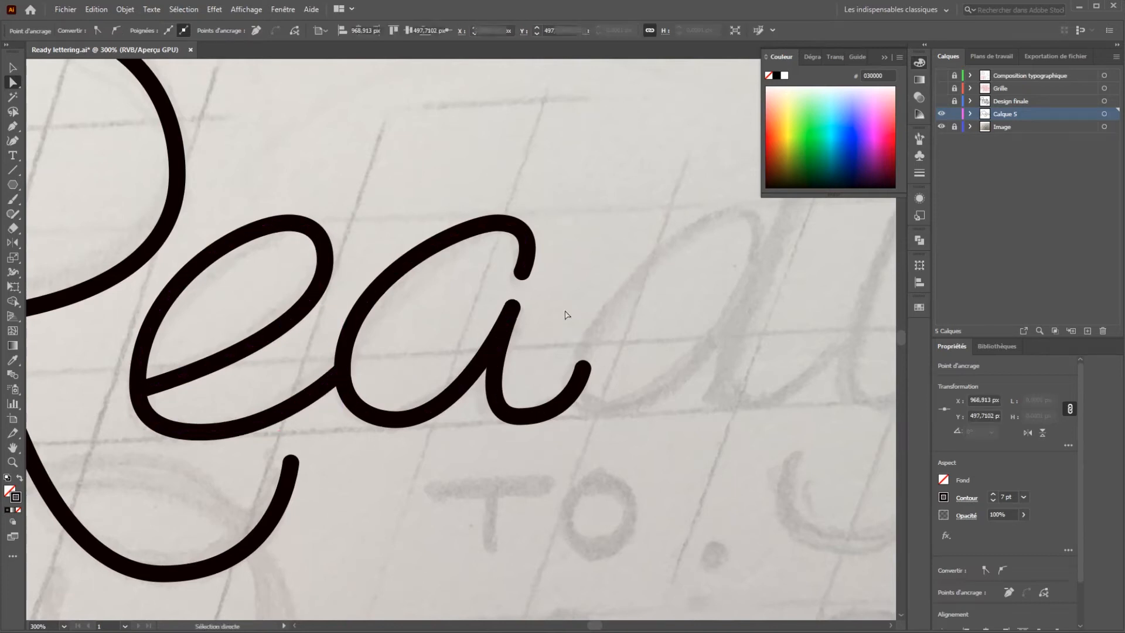
Adjust the handles of the a's tail at its bottom anchor, lengthening the right one slightly.
{"action": "left_click", "coordinate": [520, 419]}
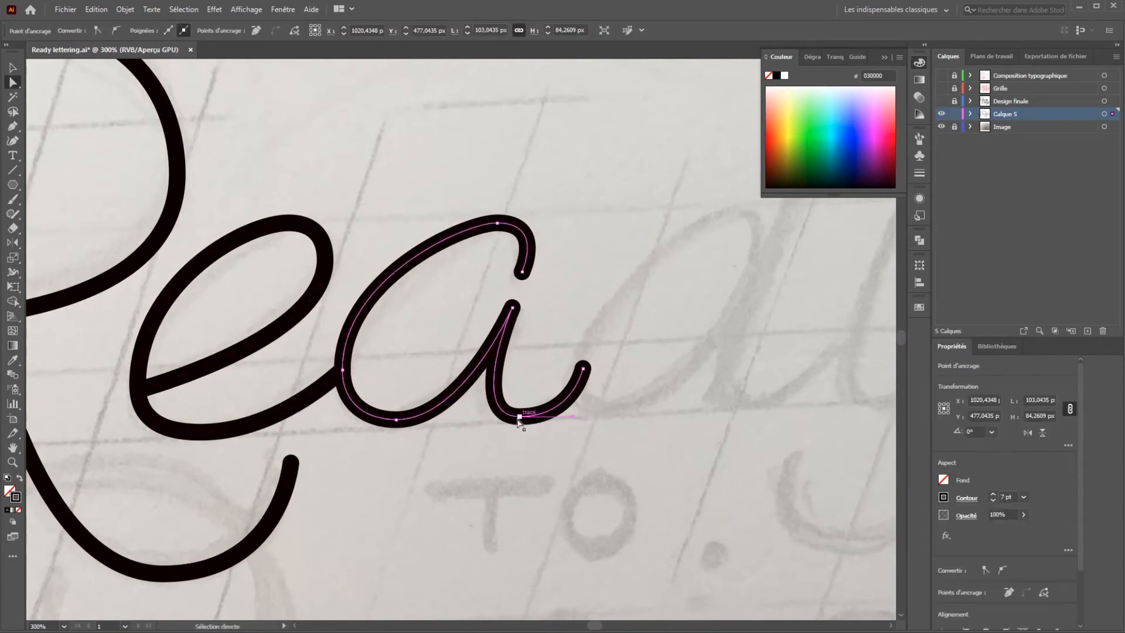
{"action": "left_click", "coordinate": [519, 417]}
{"action": "left_click_drag", "start_coordinate": [466, 417], "coordinate": [466, 416]}
{"action": "left_click_drag", "start_coordinate": [579, 417], "coordinate": [583, 417]}
{"action": "left_click", "coordinate": [583, 370]}
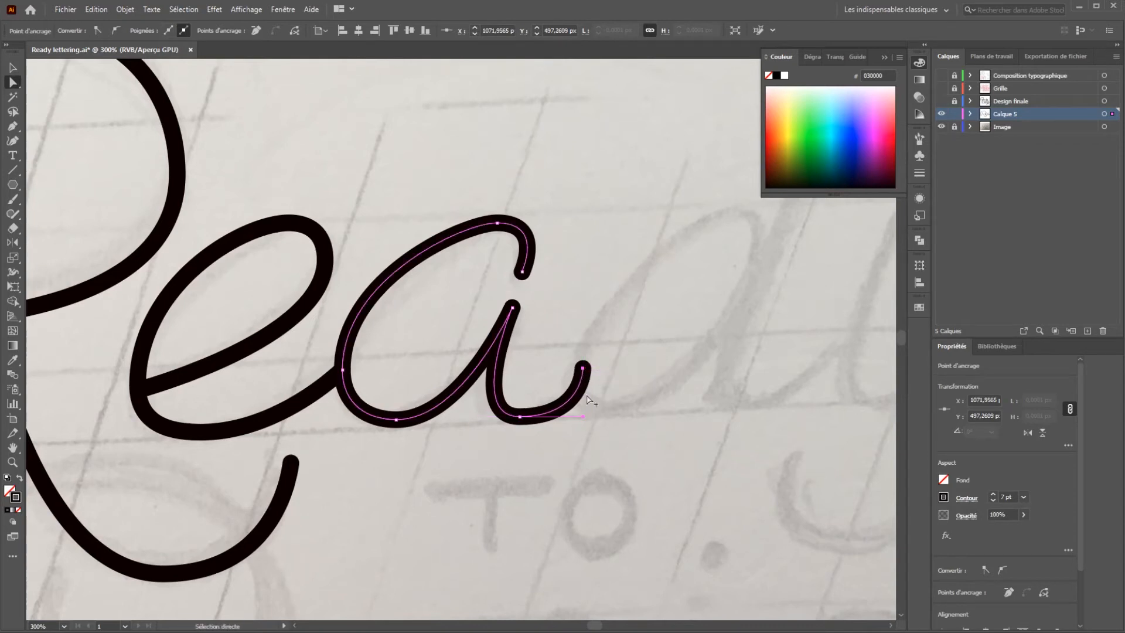
Shorten the a's exit tail by adding an anchor partway along it and deleting the original end anchor.
{"action": "scroll", "coordinate": [590, 404], "scroll_direction": "up", "scroll_amount": 2}
{"action": "left_click_drag", "start_coordinate": [576, 436], "coordinate": [556, 436]}
{"action": "key", "text": "p"}
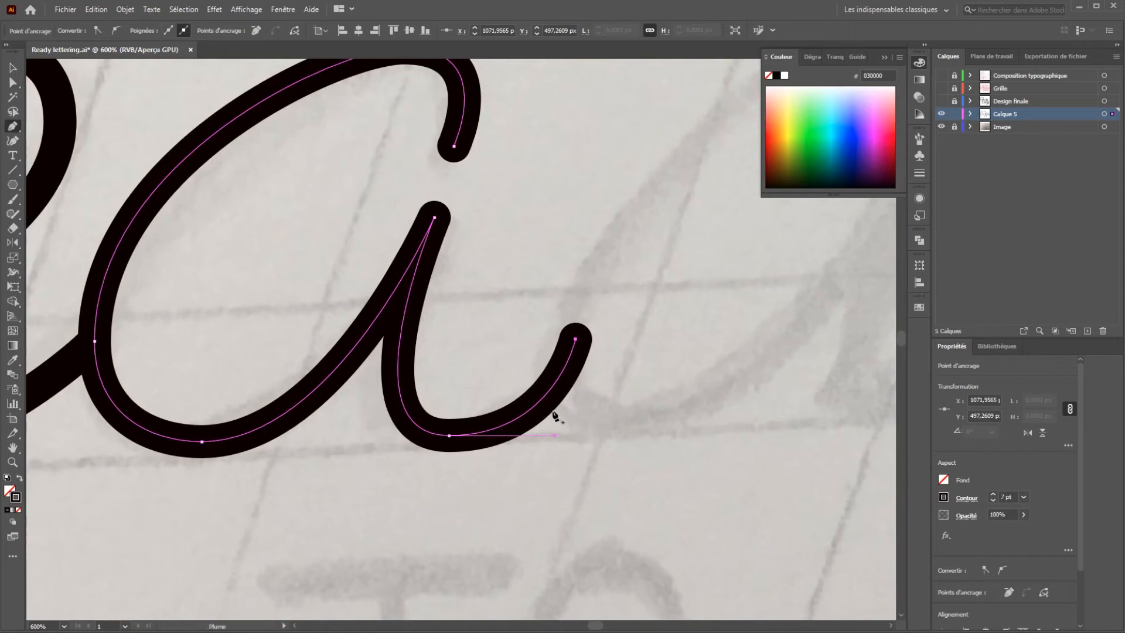
{"action": "left_click", "coordinate": [539, 400]}
{"action": "key", "text": "a"}
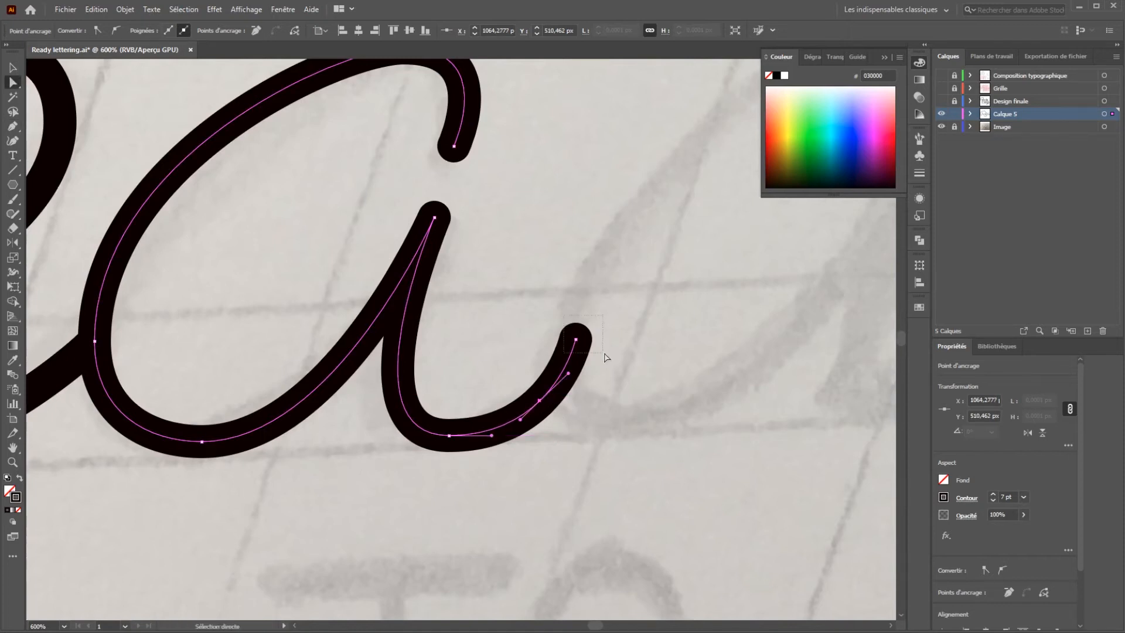
{"action": "left_click_drag", "start_coordinate": [607, 357], "coordinate": [609, 357]}
{"action": "key", "text": "Delete"}
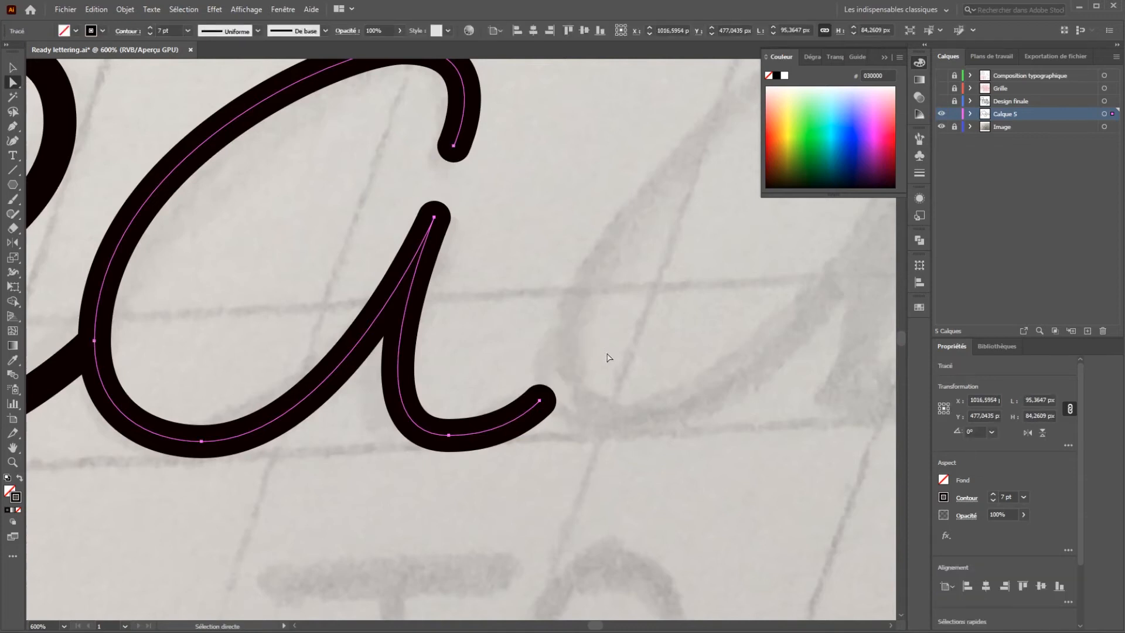
Extend the a's new tail end slightly up and right, lengthen the bottom anchor's right handle, and deselect.
{"action": "left_click_drag", "start_coordinate": [544, 401], "coordinate": [554, 390]}
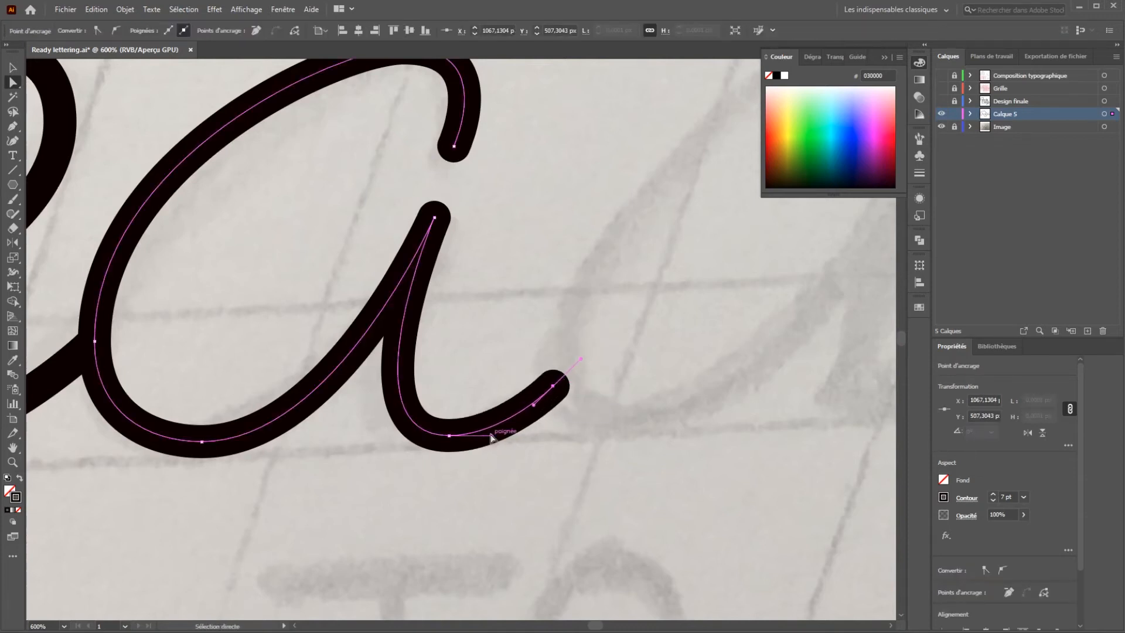
{"action": "left_click_drag", "start_coordinate": [492, 436], "coordinate": [502, 435]}
{"action": "left_click", "coordinate": [602, 420]}
{"action": "scroll", "coordinate": [569, 364], "scroll_direction": "down", "scroll_amount": 3}
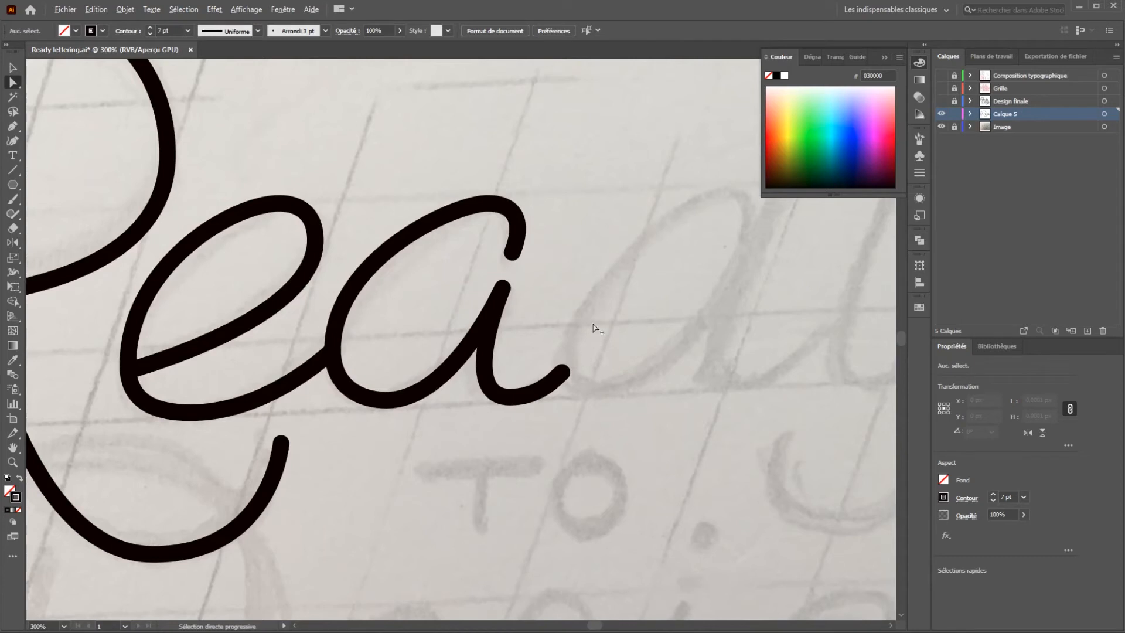
{"action": "scroll", "coordinate": [578, 326], "scroll_direction": "down", "scroll_amount": 3}
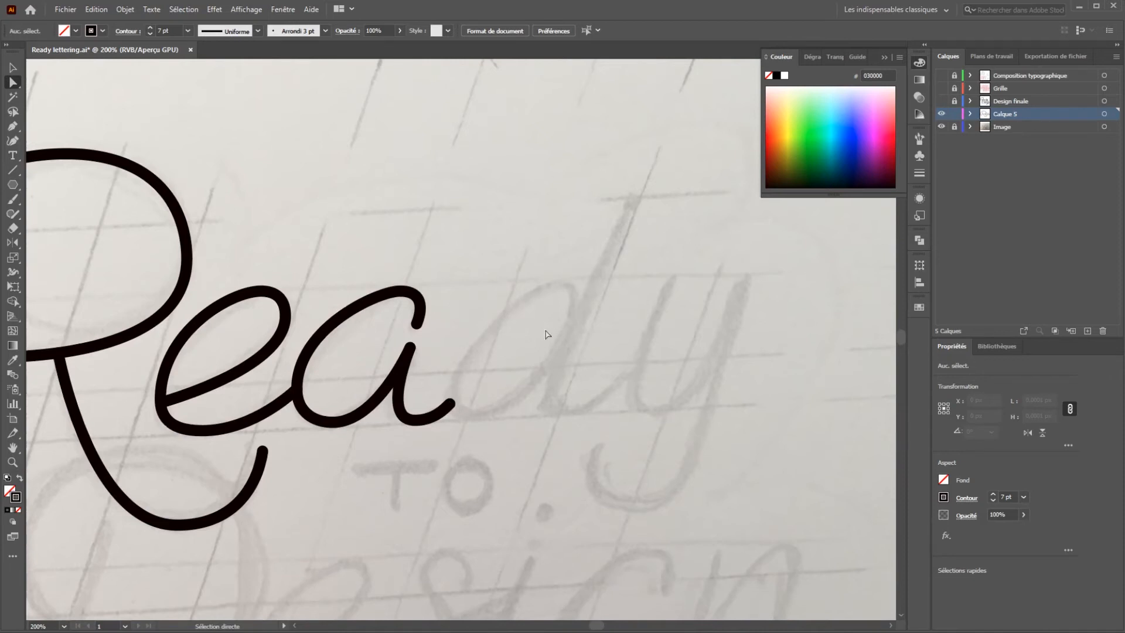
Duplicate the a horizontally to the right so the copy meets the first a's exit tail, over the sketched d.
{"action": "key", "text": "v"}
{"action": "left_click", "coordinate": [404, 375]}
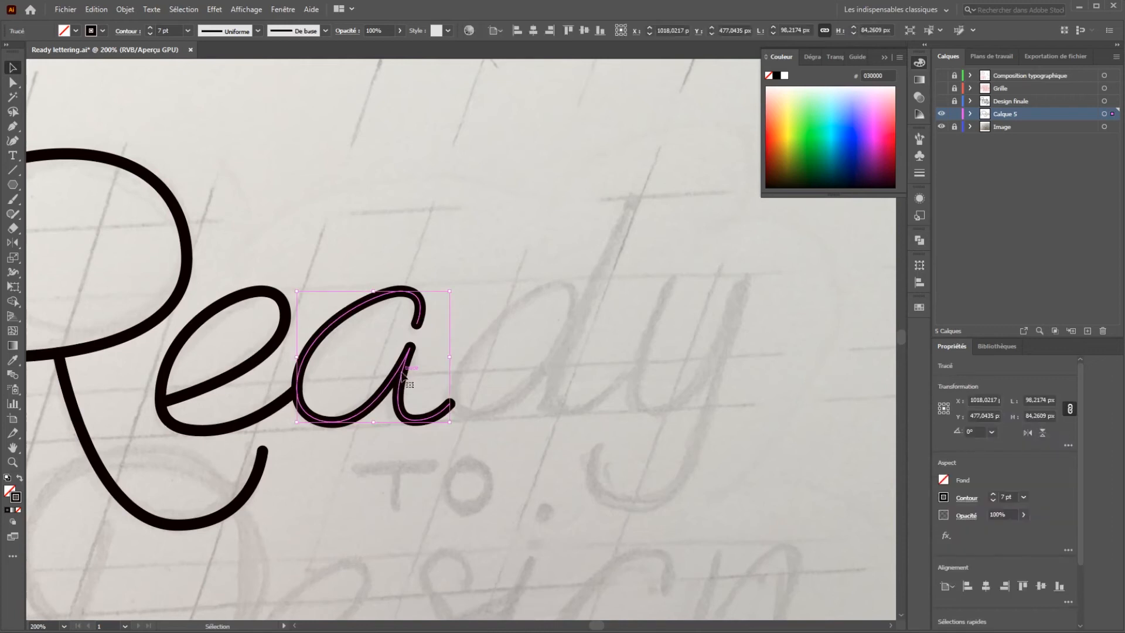
{"action": "left_click", "coordinate": [428, 354]}
{"action": "left_click", "coordinate": [403, 367]}
{"action": "left_click_drag", "start_coordinate": [400, 375], "coordinate": [552, 375]}
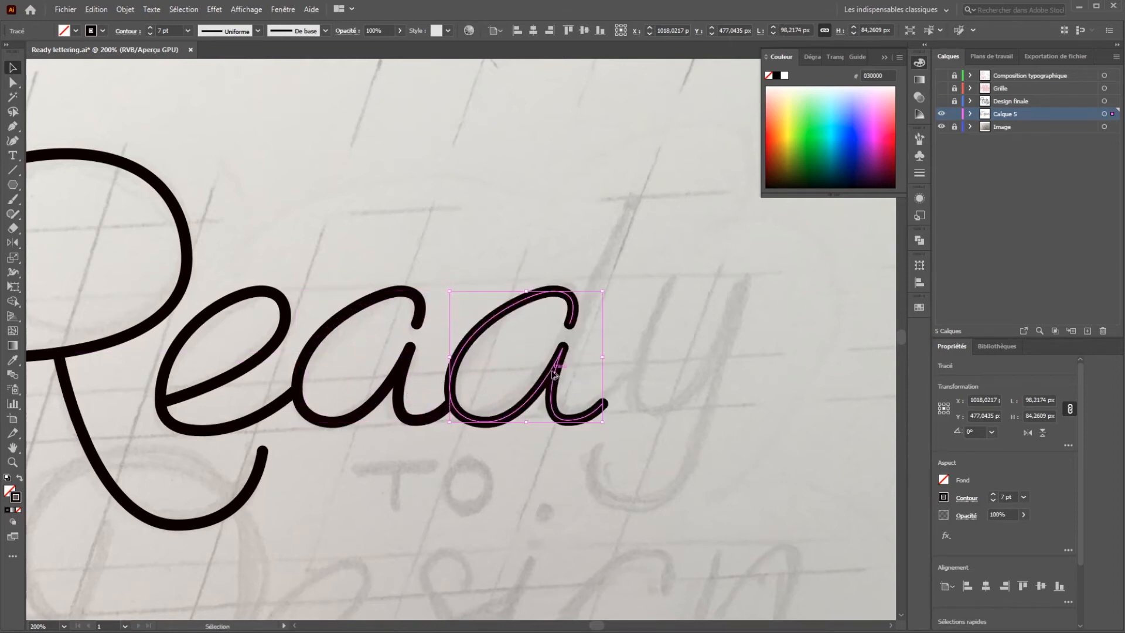
{"action": "left_click", "coordinate": [541, 506]}
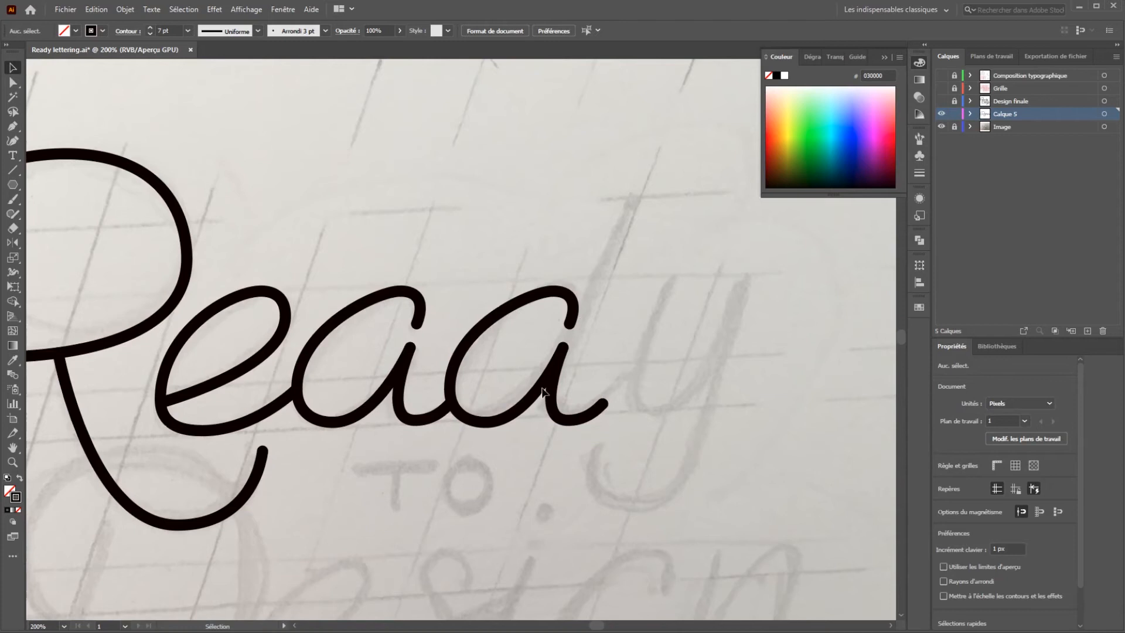
{"action": "scroll", "coordinate": [588, 318], "scroll_direction": "up", "scroll_amount": 1}
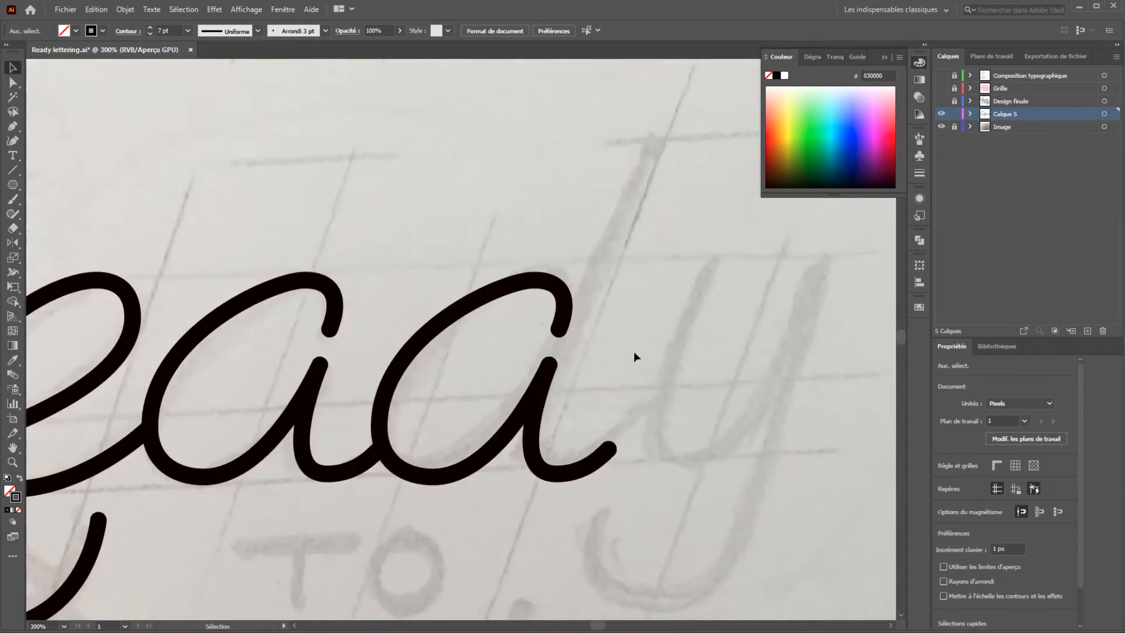
{"action": "left_click_drag", "start_coordinate": [633, 351], "coordinate": [695, 315]}
{"action": "scroll", "coordinate": [695, 311], "scroll_direction": "down", "scroll_amount": 1}
{"action": "left_click_drag", "start_coordinate": [739, 254], "coordinate": [673, 314]}
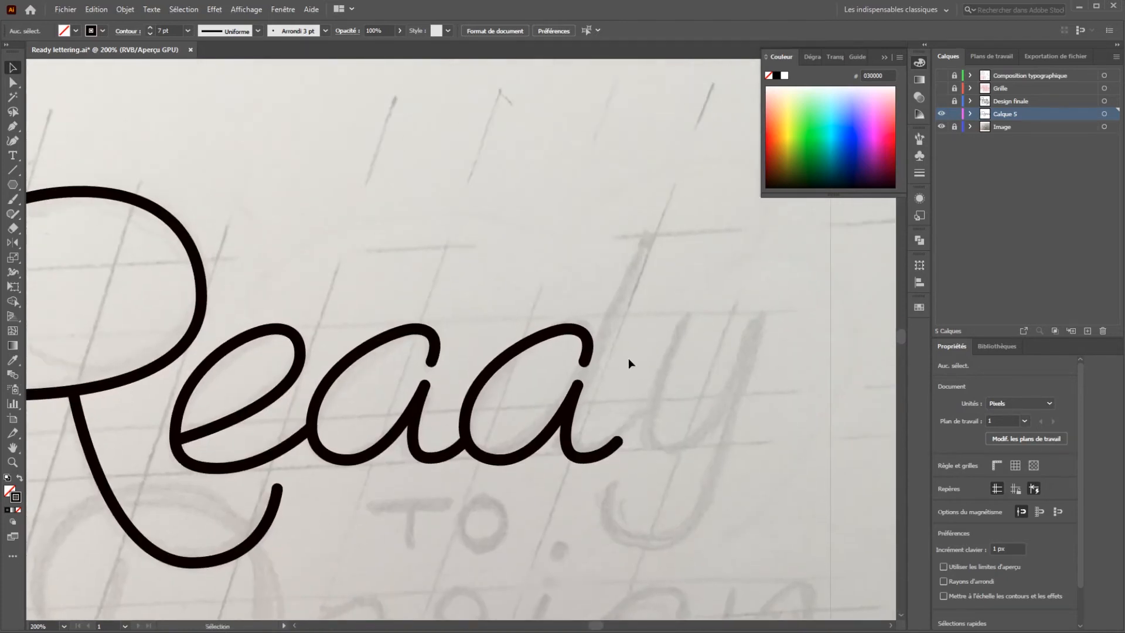
{"action": "scroll", "coordinate": [585, 432], "scroll_direction": "up", "scroll_amount": 1}
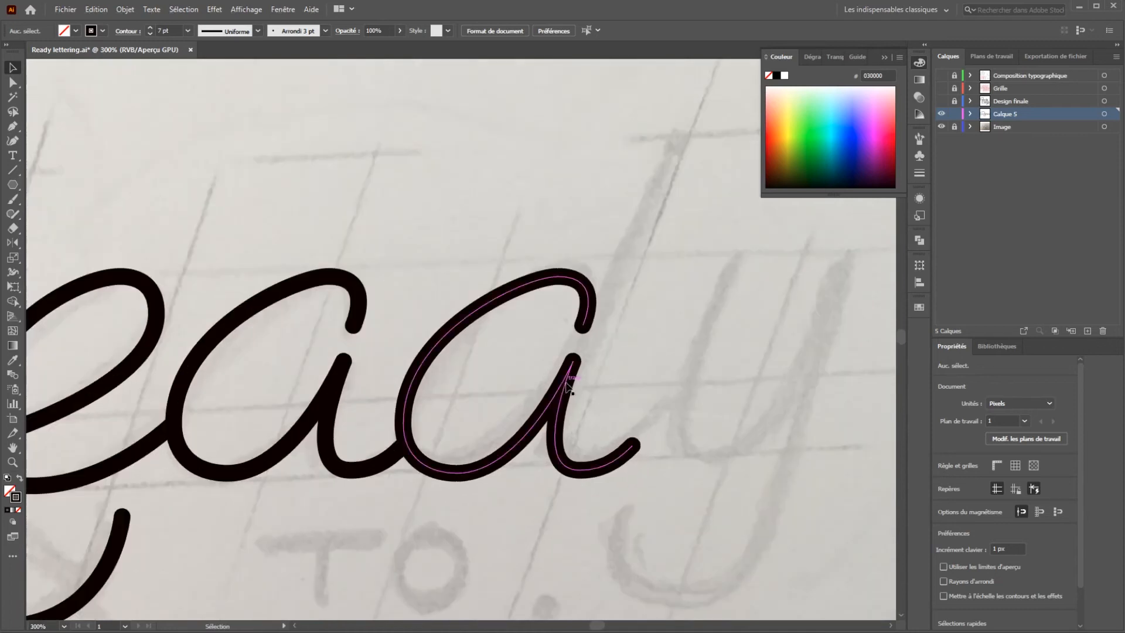
{"action": "left_click", "coordinate": [571, 380]}
{"action": "key", "text": "a"}
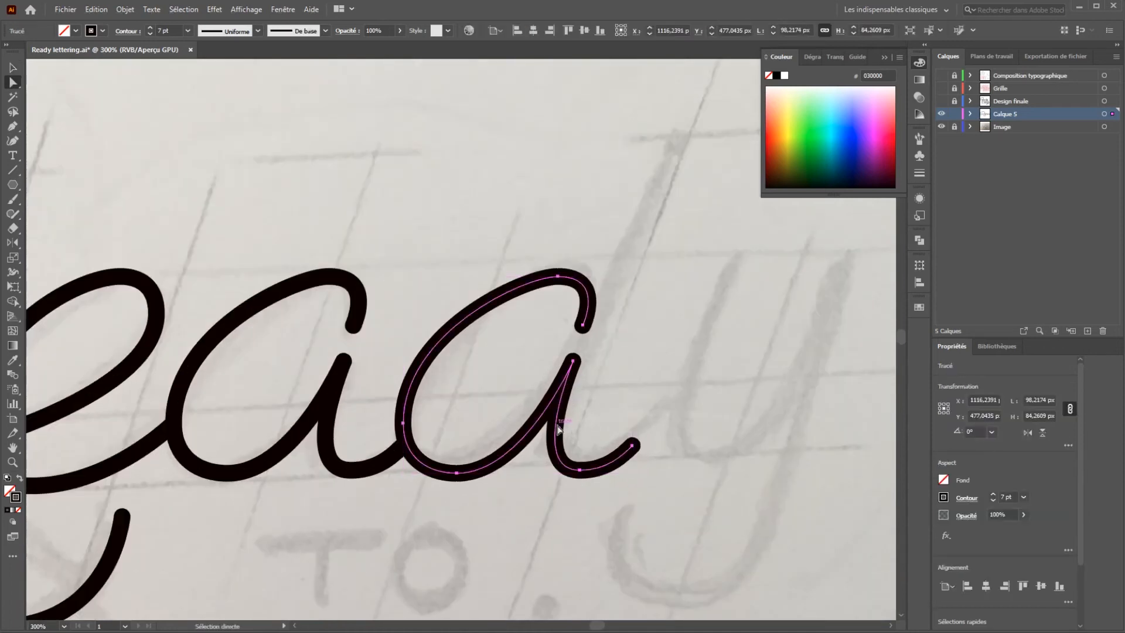
{"action": "left_click", "coordinate": [637, 393]}
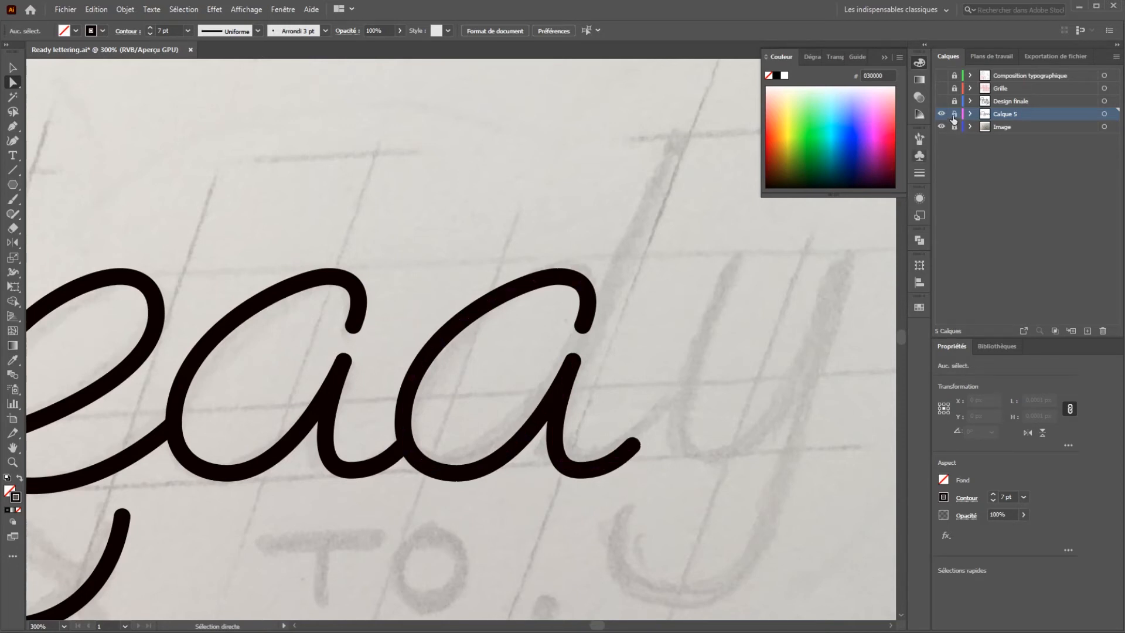
Add a new layer above Calque 5 and trace the d's slanted stem from its sketched top down to the copied a.
{"action": "left_click", "coordinate": [1088, 331]}
{"action": "key", "text": "p"}
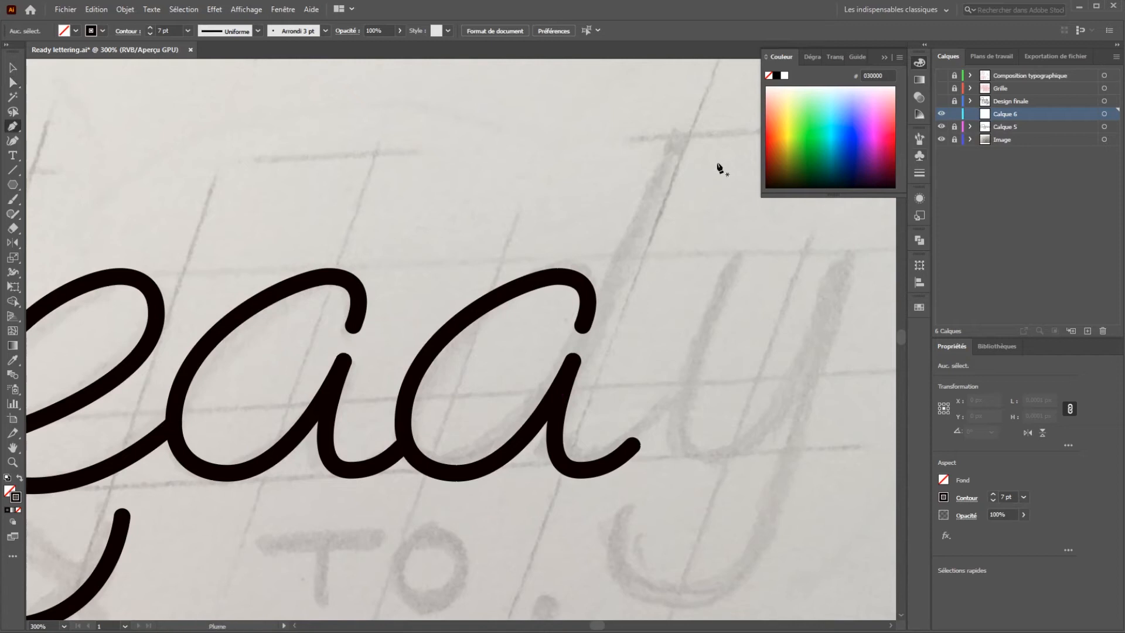
{"action": "left_click", "coordinate": [673, 134]}
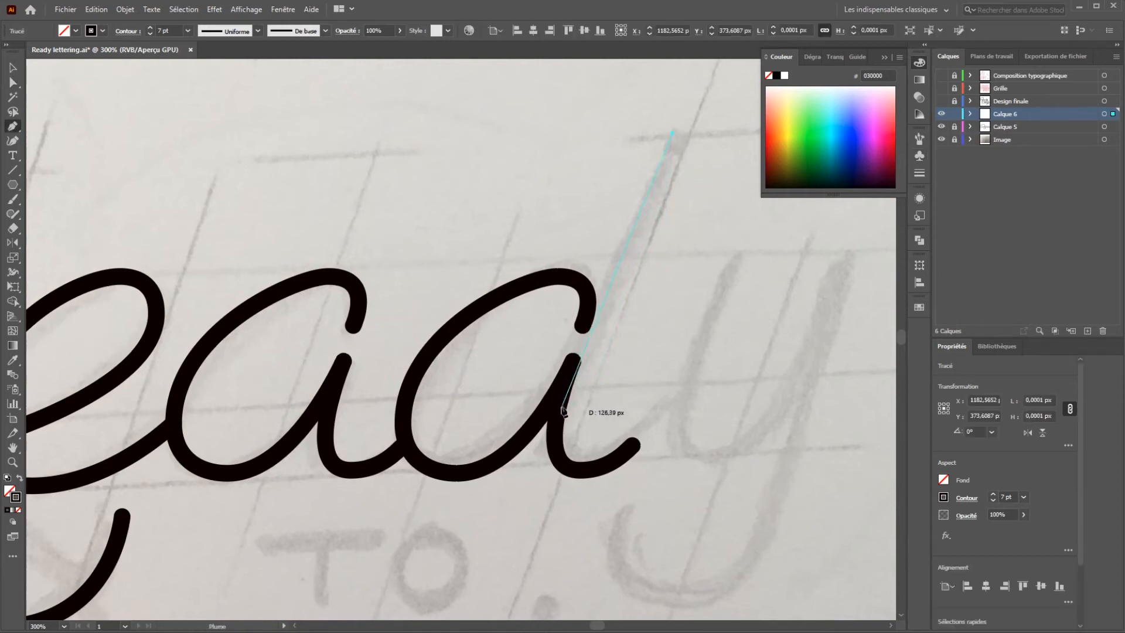
{"action": "left_click", "coordinate": [566, 379]}
{"action": "left_click", "coordinate": [553, 415]}
{"action": "left_click_drag", "start_coordinate": [552, 417], "coordinate": [550, 419]}
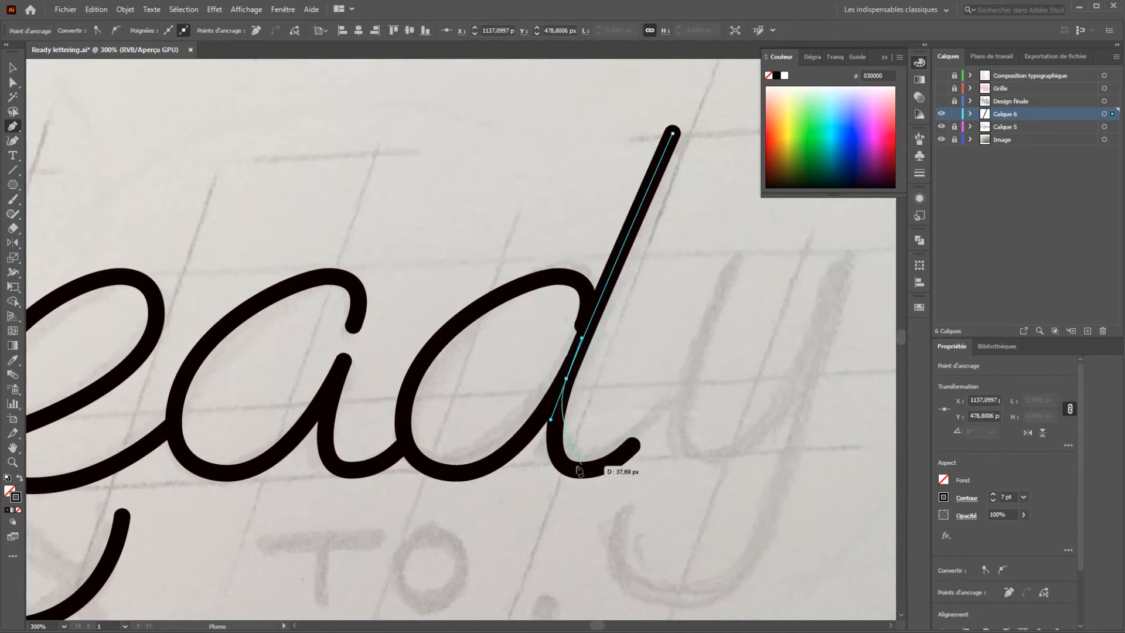
Continue the stem along the copied a's curved tail to its end, and lengthen the bottom anchor's right handle.
{"action": "left_click_drag", "start_coordinate": [577, 470], "coordinate": [608, 473]}
{"action": "left_click", "coordinate": [632, 445]}
{"action": "key", "text": "a"}
{"action": "left_click_drag", "start_coordinate": [608, 470], "coordinate": [613, 470]}
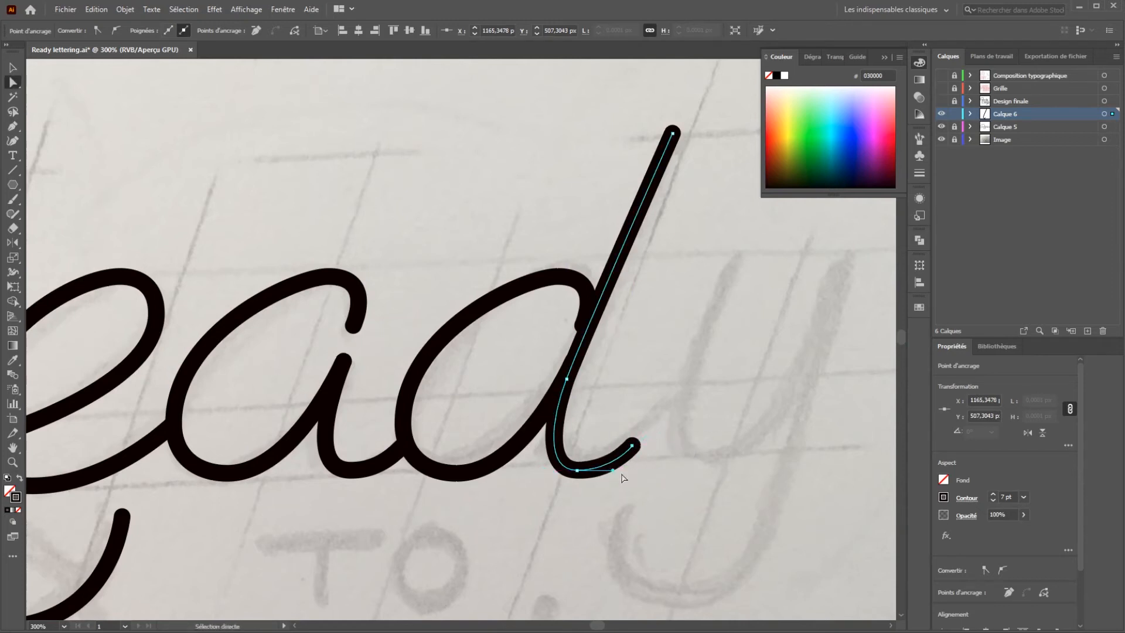
Move the d's stem clear of the copied a to its right, transfer it to the Calque 5 layer, and deselect.
{"action": "left_click", "coordinate": [690, 393]}
{"action": "key", "text": "v"}
{"action": "left_click_drag", "start_coordinate": [614, 281], "coordinate": [729, 286]}
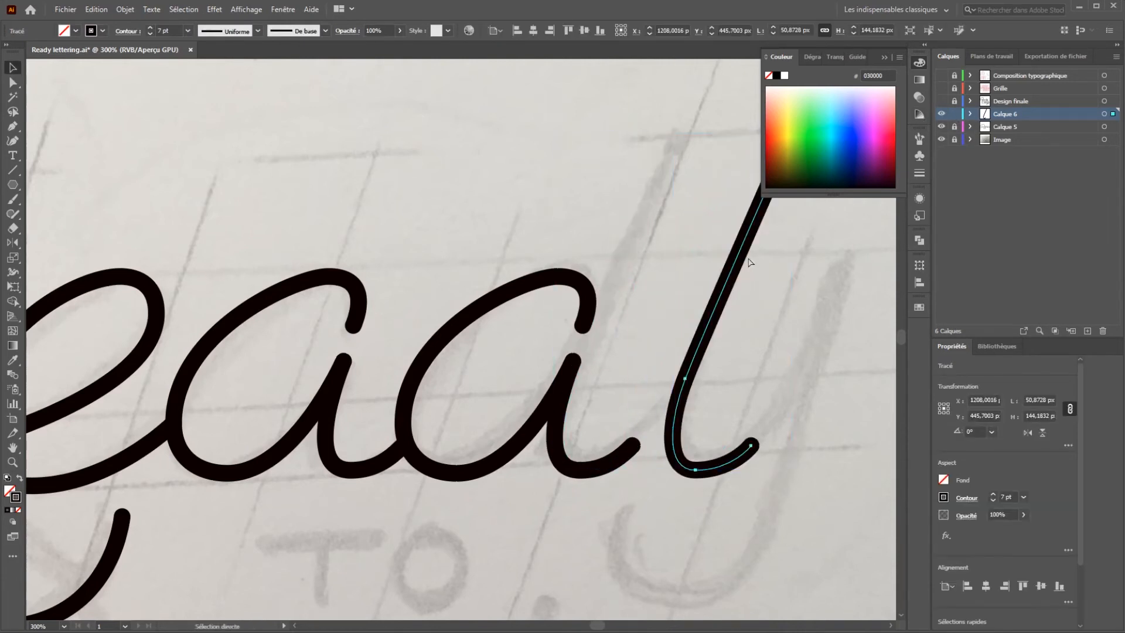
{"action": "key", "text": "Delete"}
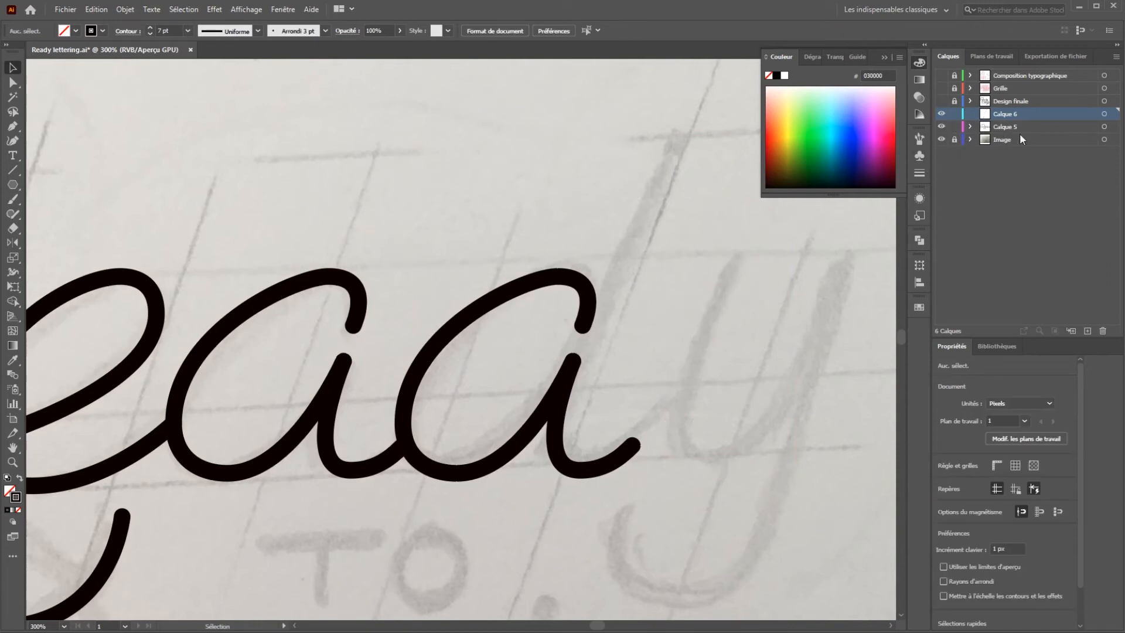
{"action": "left_click", "coordinate": [1021, 139]}
{"action": "left_click", "coordinate": [1018, 126]}
{"action": "key", "text": "ctrl+f"}
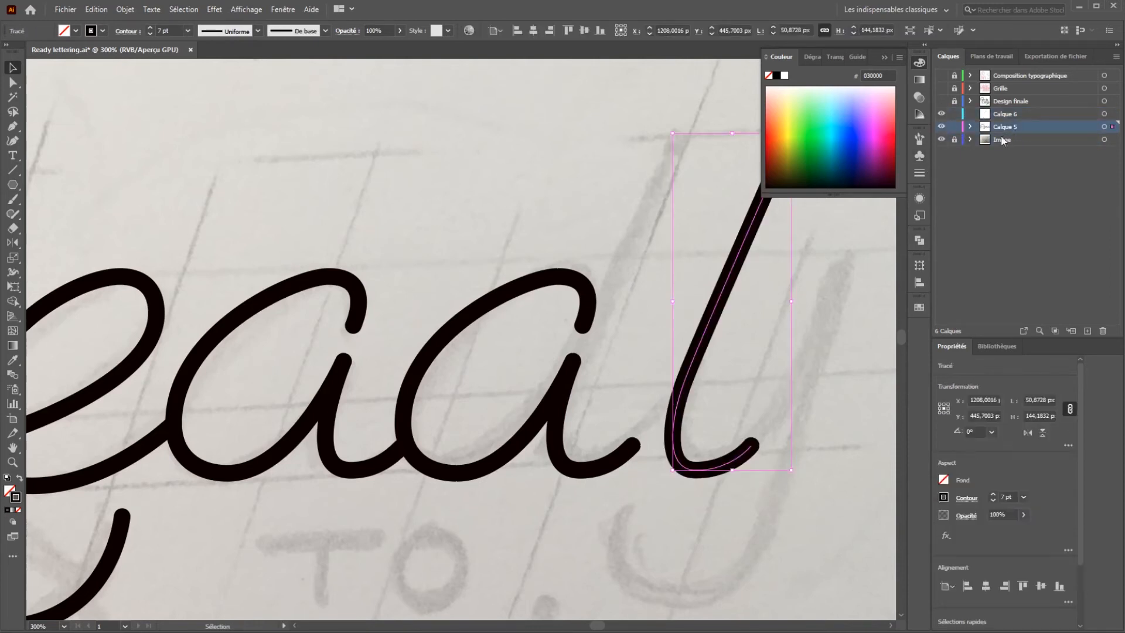
{"action": "left_click", "coordinate": [799, 311]}
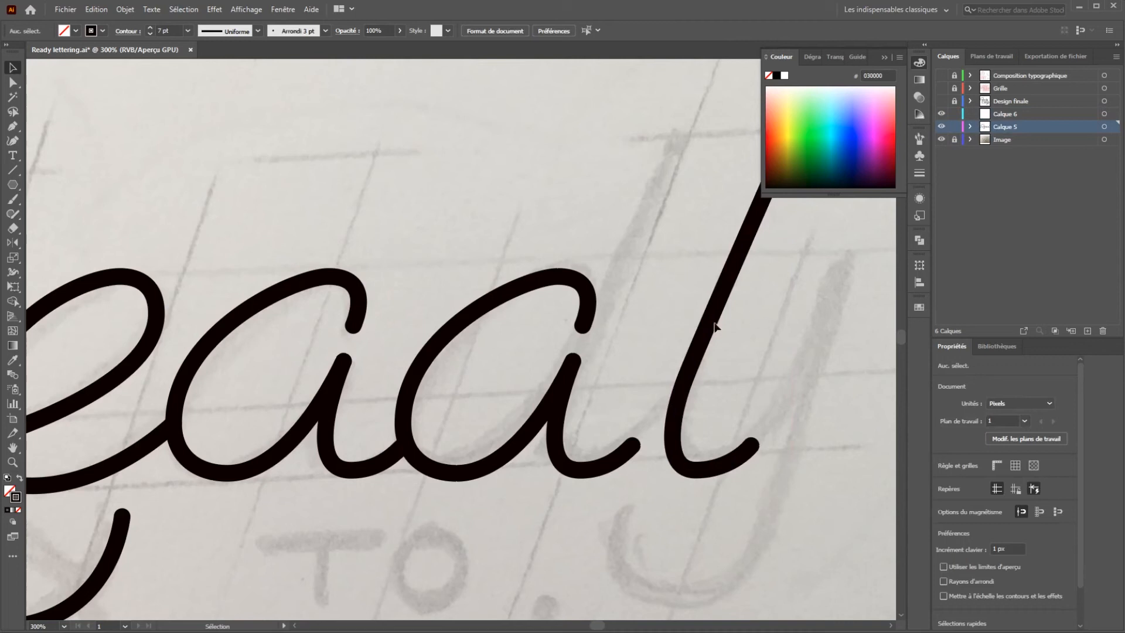
Delete the end and bottom anchors of the copied a's exit tail, leaving only its bowl.
{"action": "key", "text": "a"}
{"action": "left_click", "coordinate": [633, 445]}
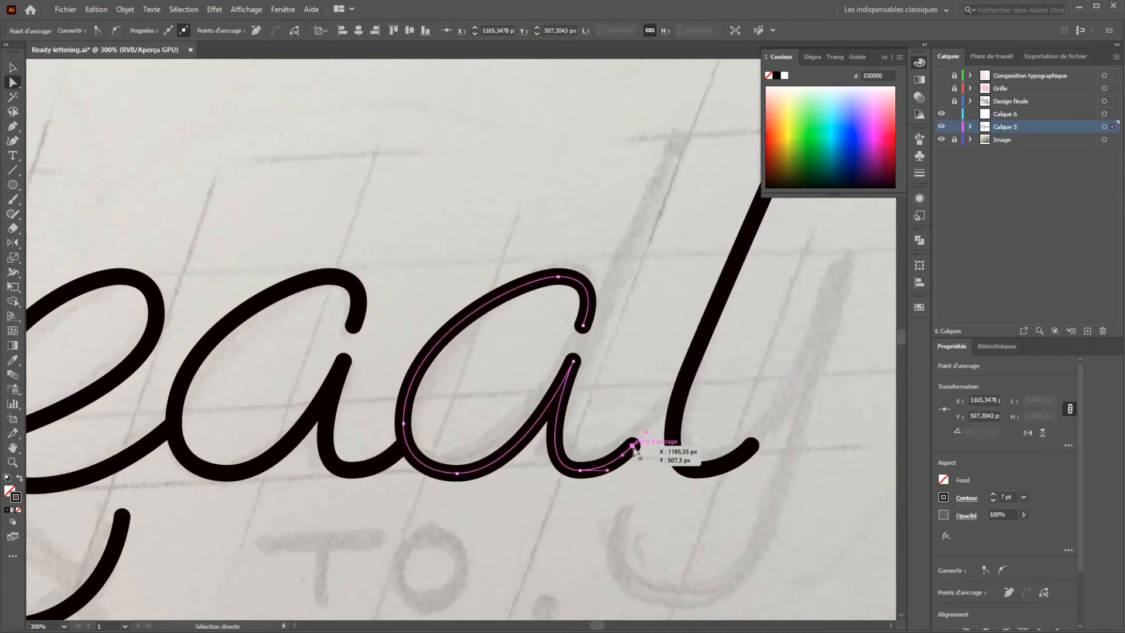
{"action": "key", "text": "Delete"}
{"action": "left_click", "coordinate": [580, 470]}
{"action": "key", "text": "Delete"}
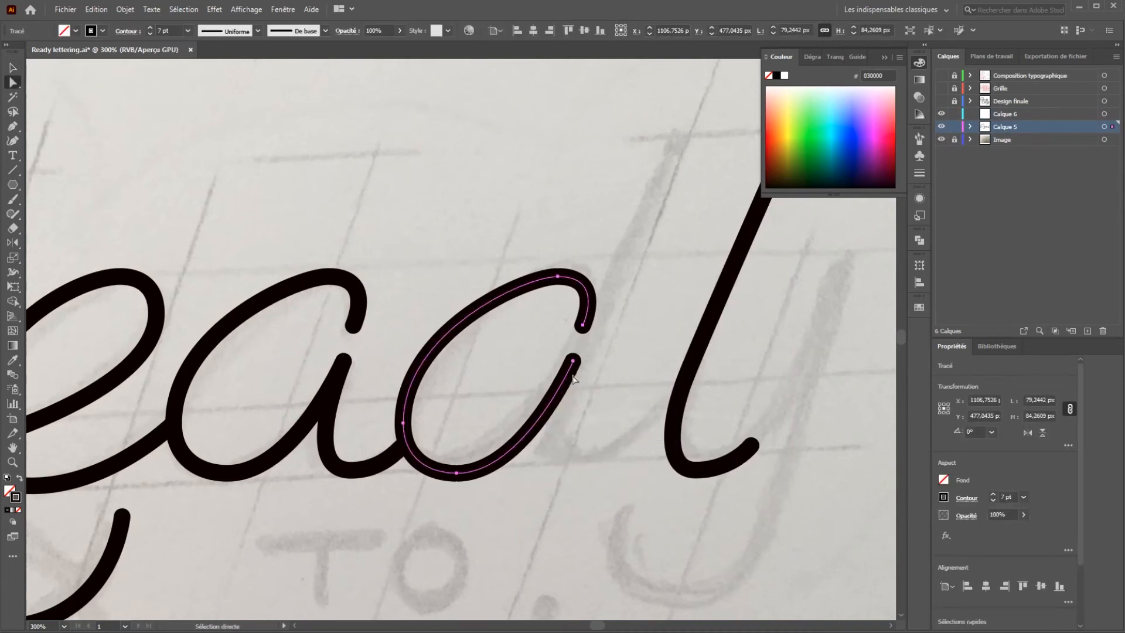
Close the copied bowl by joining its two open ends with the Pen tool.
{"action": "key", "text": "p"}
{"action": "left_click", "coordinate": [573, 362]}
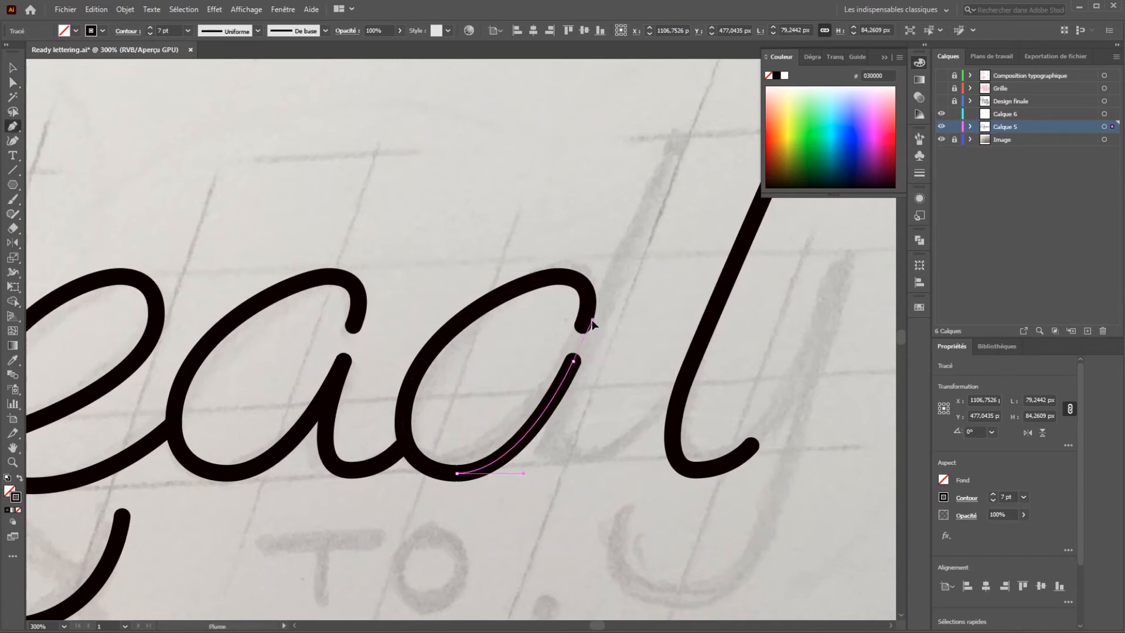
{"action": "left_click", "coordinate": [583, 324]}
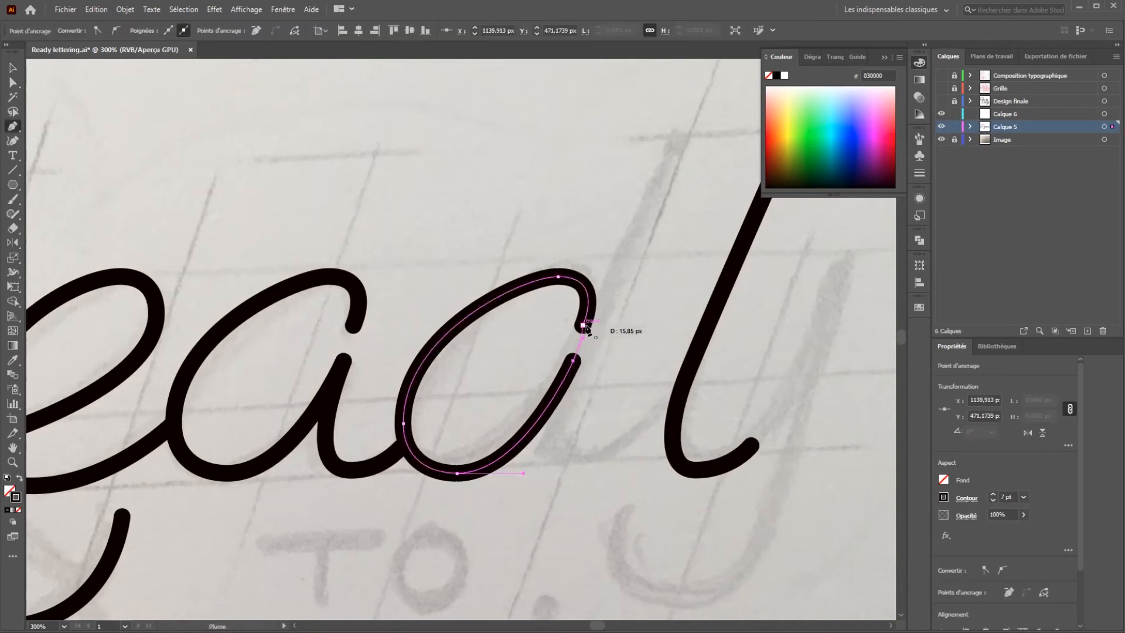
Delete the surplus anchor on the upper right side of the closed bowl with the Pen tool, and deselect the path.
{"action": "key", "text": "a"}
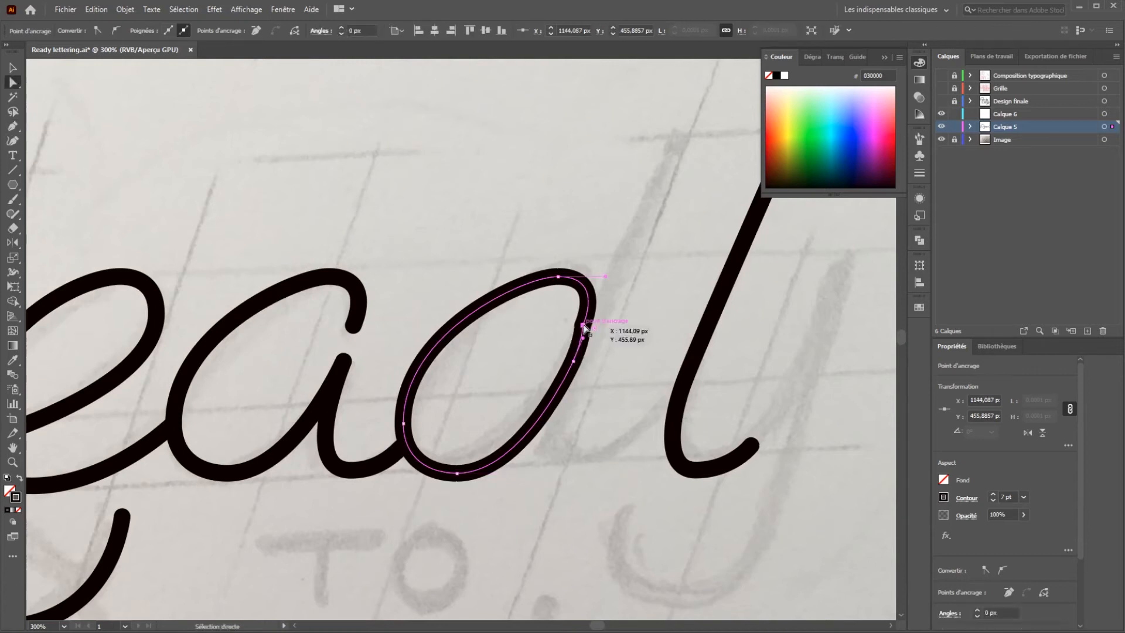
{"action": "left_click", "coordinate": [606, 326]}
{"action": "key", "text": "p"}
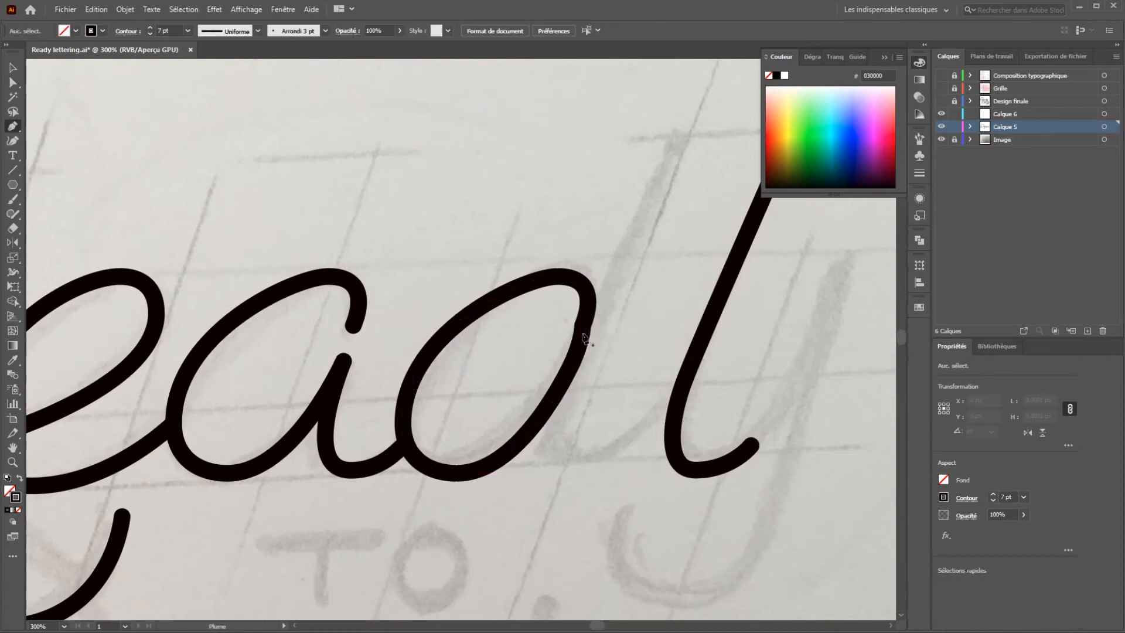
{"action": "key", "text": "a"}
{"action": "left_click_drag", "start_coordinate": [608, 322], "coordinate": [551, 367]}
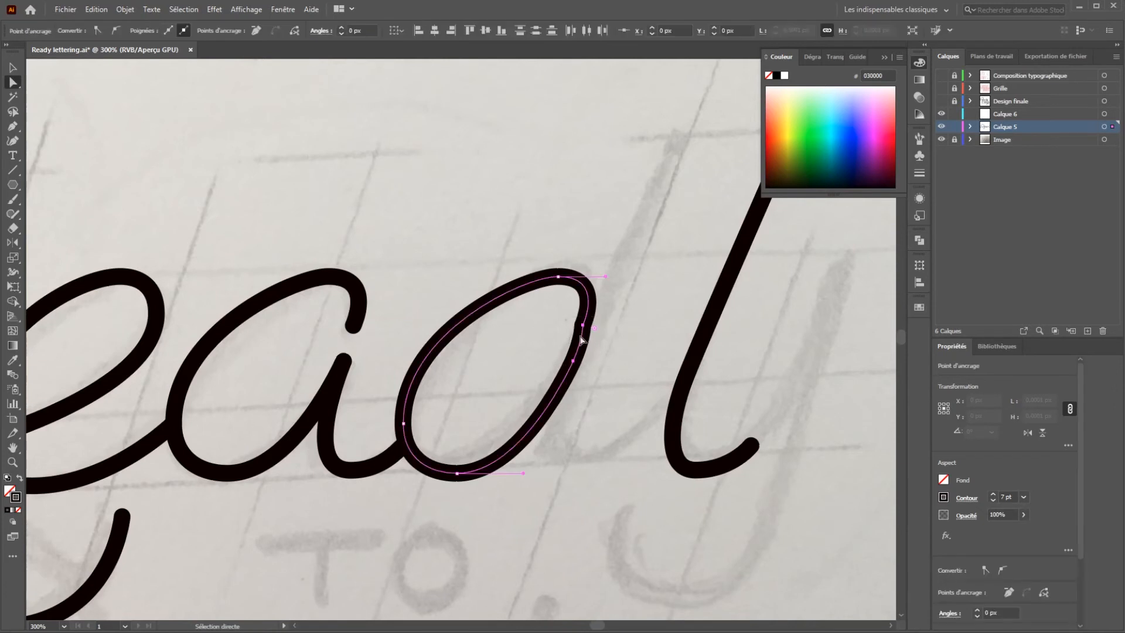
{"action": "key", "text": "p"}
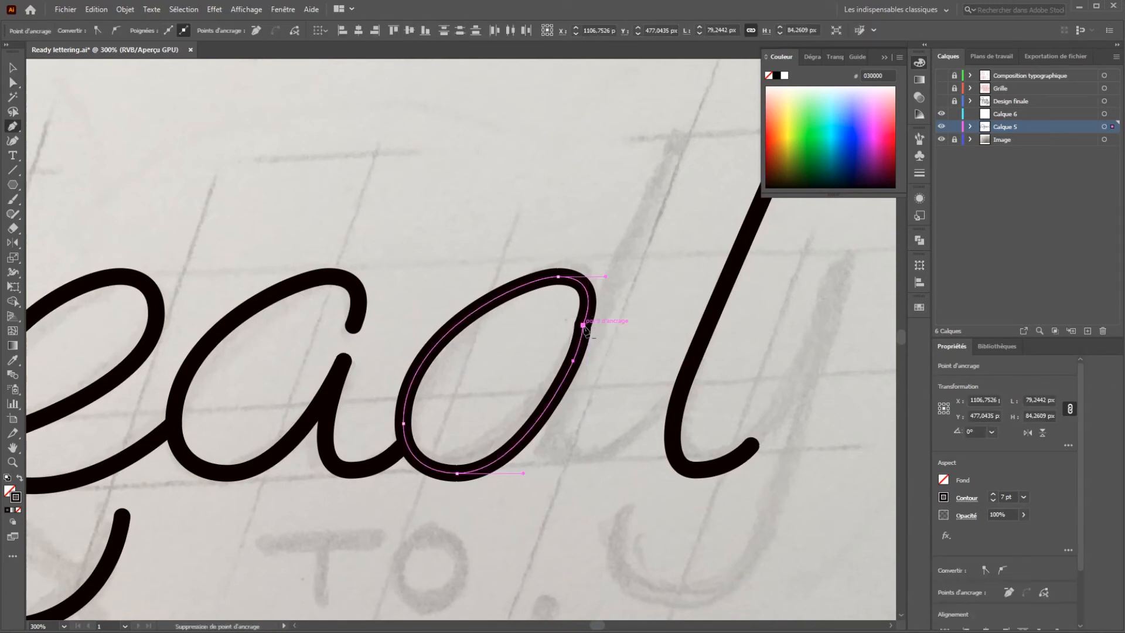
{"action": "left_click", "coordinate": [583, 326]}
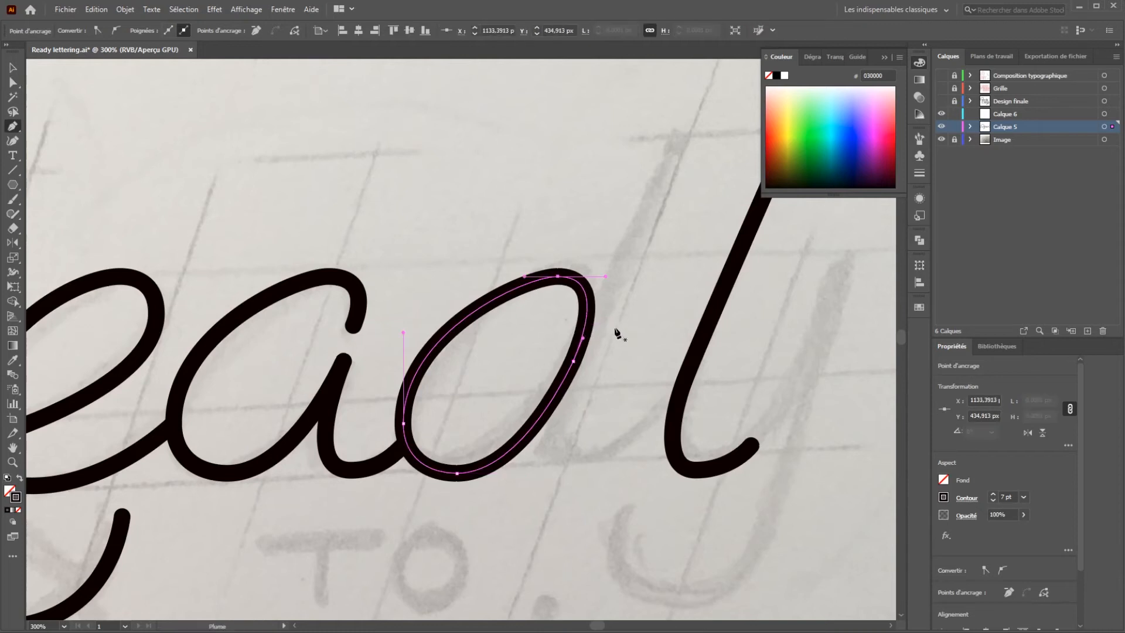
{"action": "key", "text": "v"}
{"action": "left_click", "coordinate": [616, 333]}
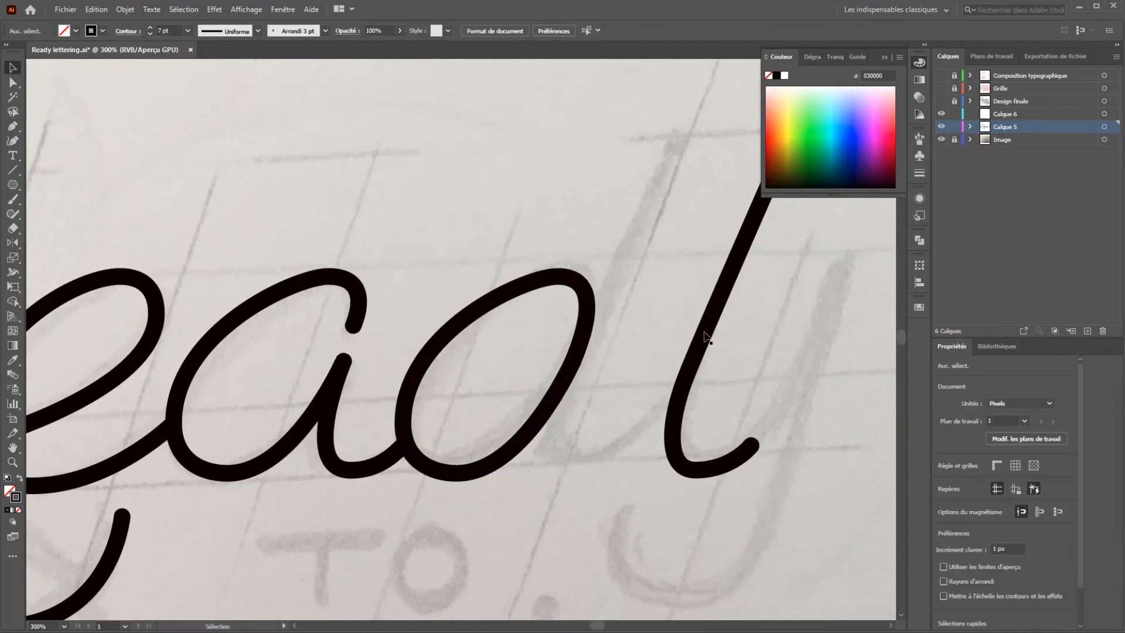
Move the d's stem against the right side of its bowl, fine-tune its horizontal position, and deselect it.
{"action": "left_click_drag", "start_coordinate": [707, 339], "coordinate": [590, 350]}
{"action": "left_click", "coordinate": [695, 360]}
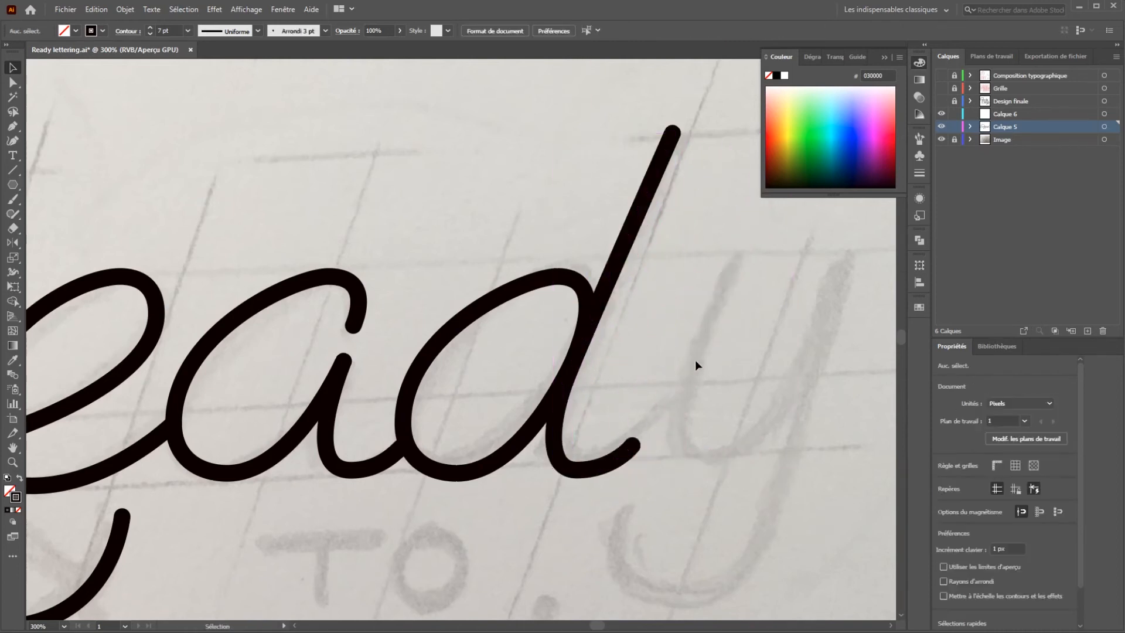
{"action": "scroll", "coordinate": [577, 370], "scroll_direction": "up", "scroll_amount": 1}
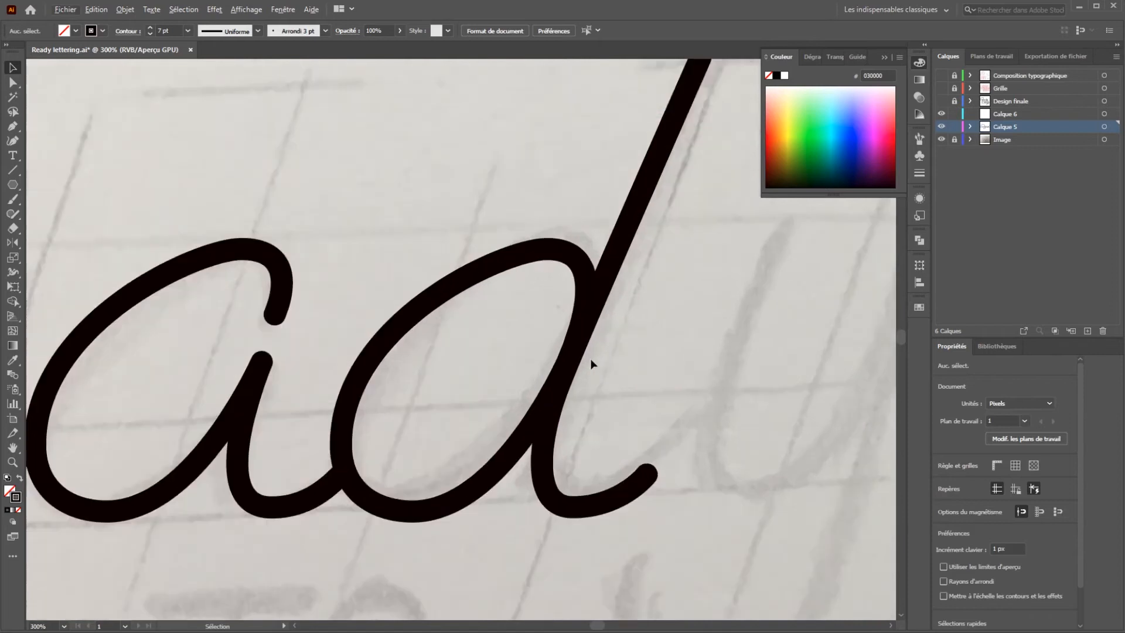
{"action": "left_click_drag", "start_coordinate": [616, 246], "coordinate": [630, 248]}
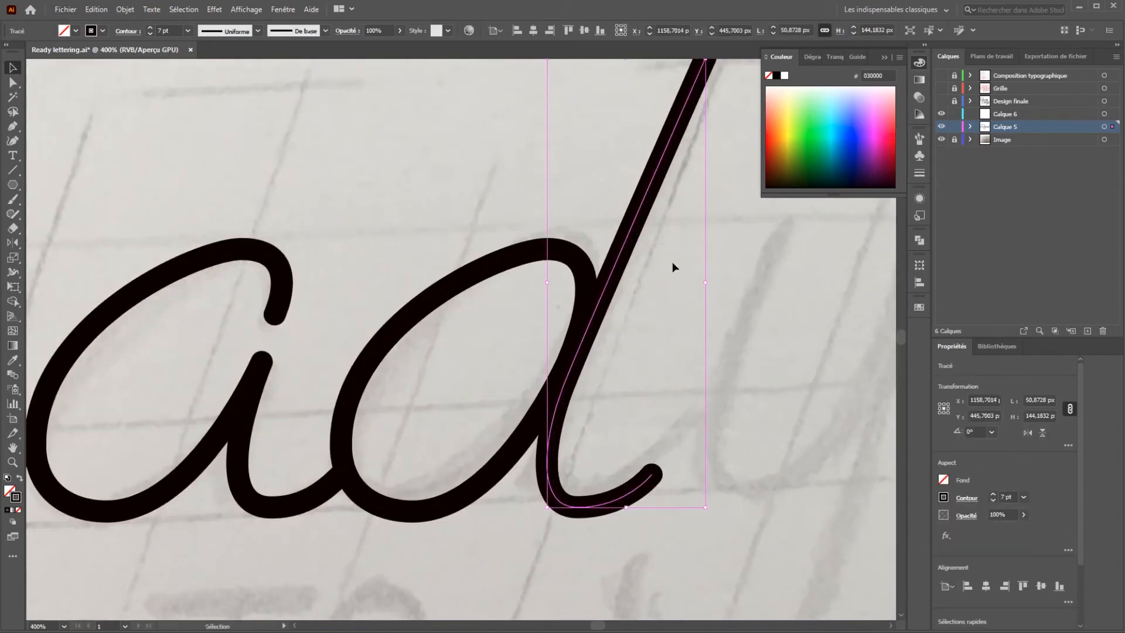
{"action": "left_click", "coordinate": [595, 352]}
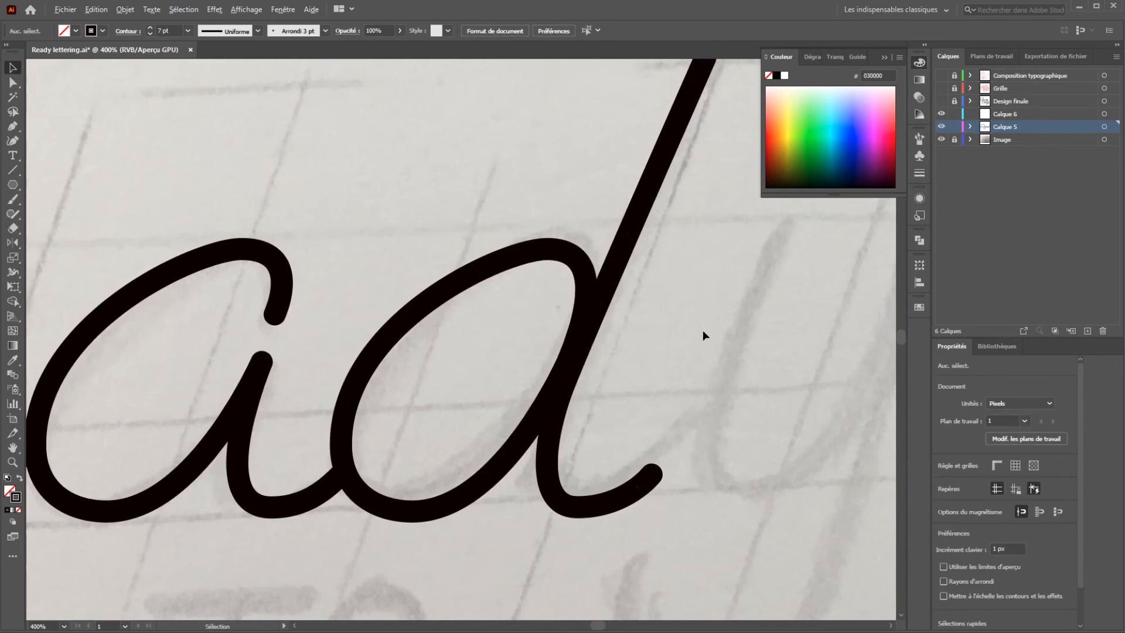
Select the d's bowl and stem together and move the whole letter slightly up and to the right, then deselect.
{"action": "scroll", "coordinate": [705, 329], "scroll_direction": "down", "scroll_amount": 3}
{"action": "left_click_drag", "start_coordinate": [782, 350], "coordinate": [674, 357]}
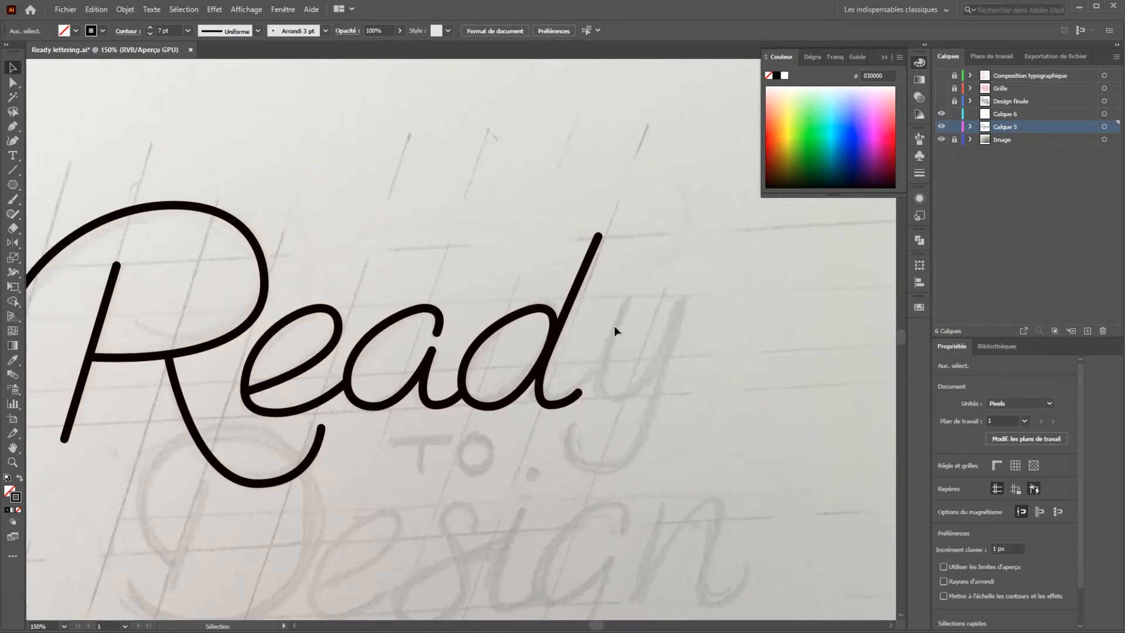
{"action": "scroll", "coordinate": [614, 346], "scroll_direction": "up", "scroll_amount": 1}
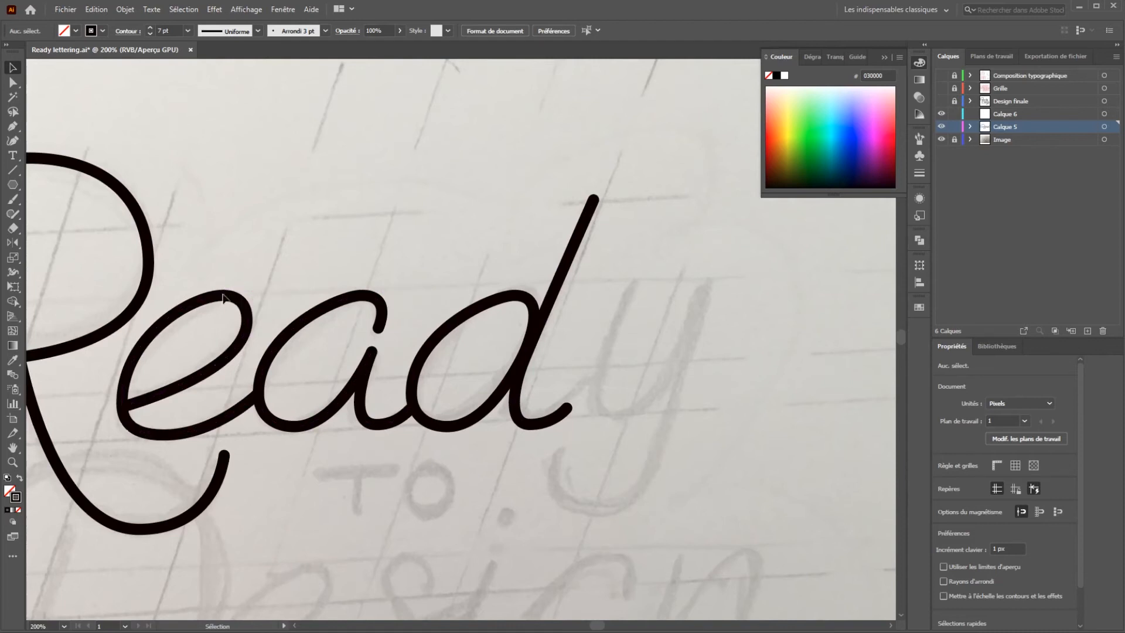
{"action": "left_click", "coordinate": [229, 368]}
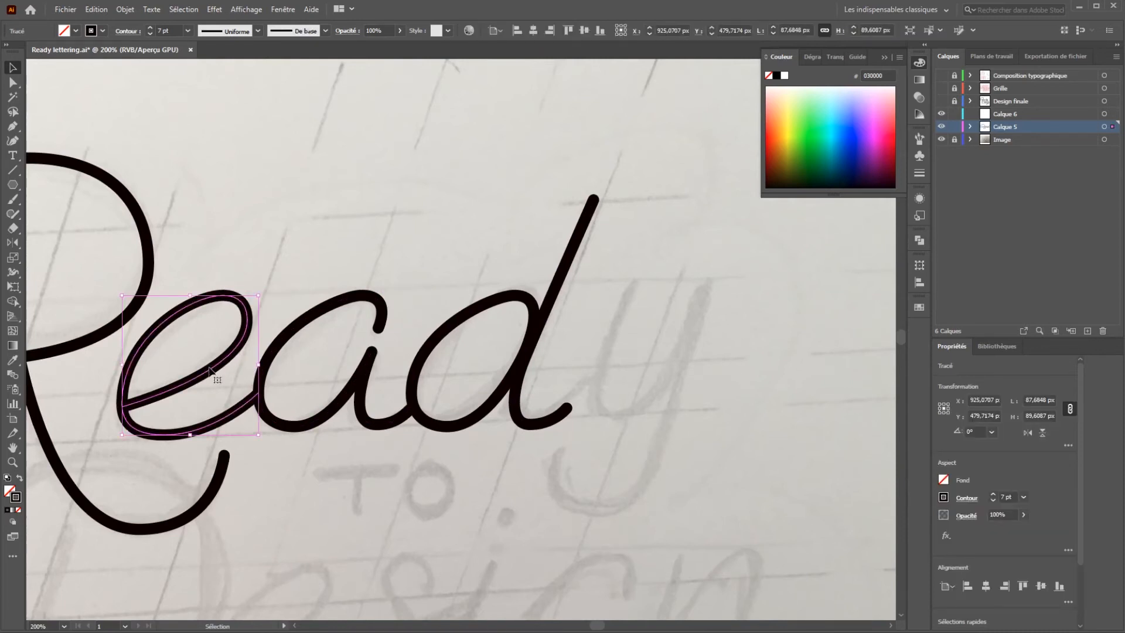
{"action": "left_click", "coordinate": [471, 311]}
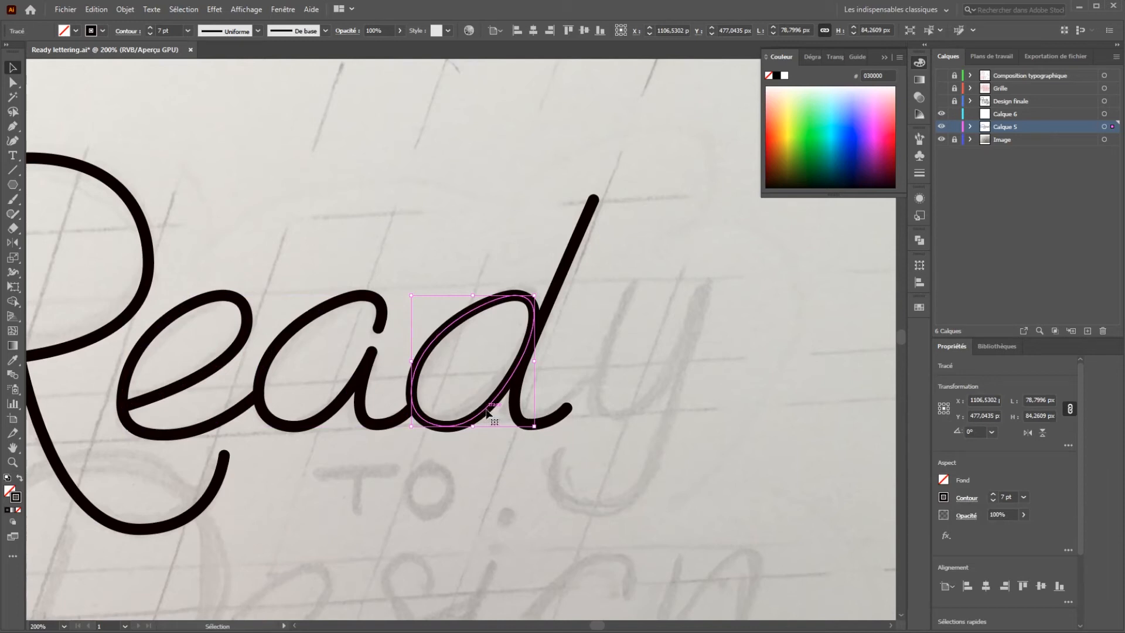
{"action": "left_click", "coordinate": [519, 398]}
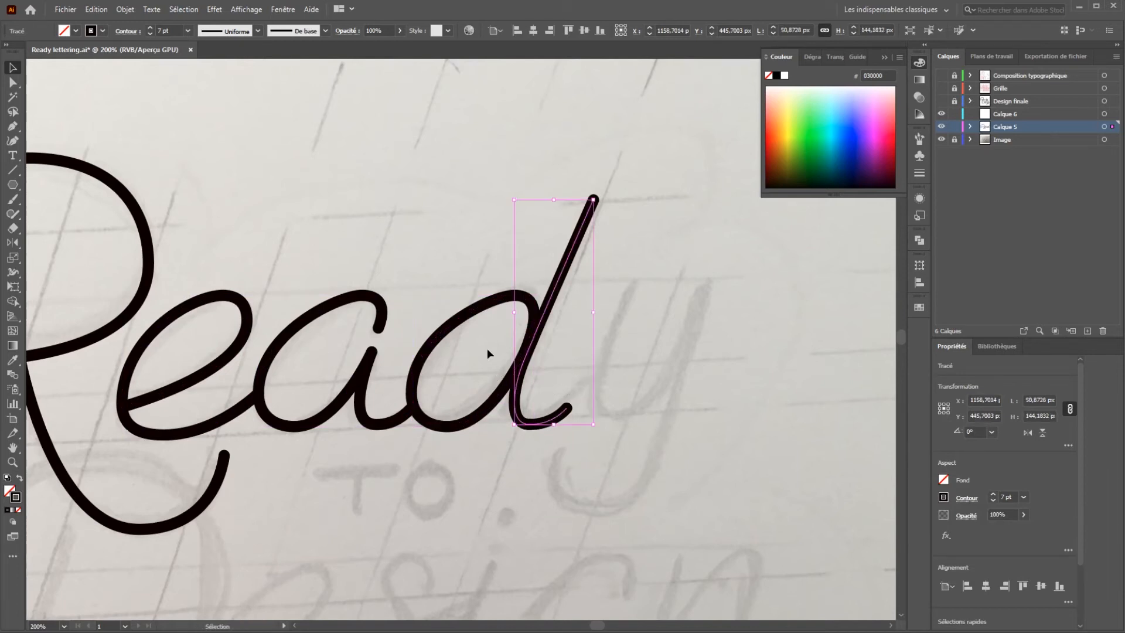
{"action": "left_click", "coordinate": [475, 418], "text": "shift"}
{"action": "left_click_drag", "start_coordinate": [476, 418], "coordinate": [478, 411]}
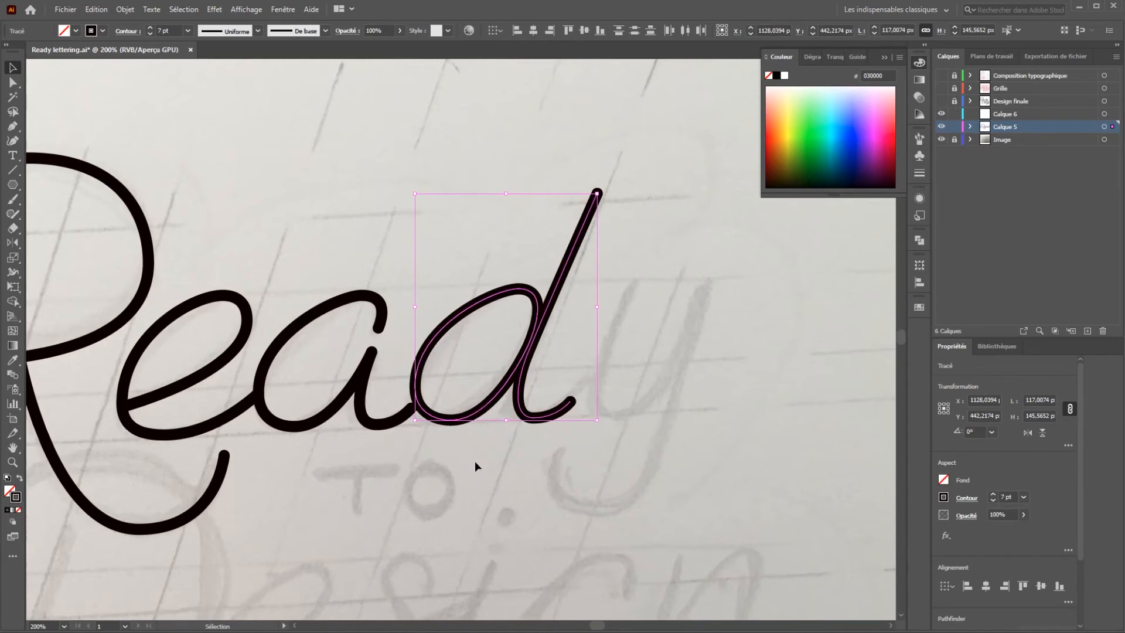
{"action": "left_click", "coordinate": [433, 441]}
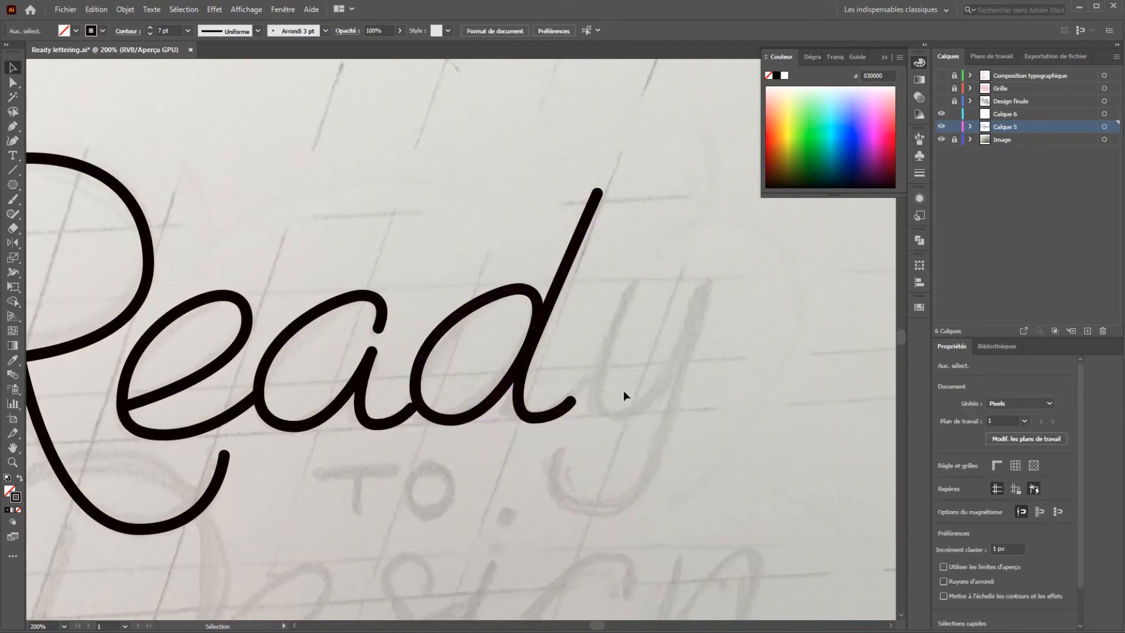
Trace the y over the sketch with the Pen tool, from its left stroke and rounded base to the right tip and descender's lowest curve.
{"action": "left_click_drag", "start_coordinate": [691, 347], "coordinate": [635, 350]}
{"action": "key", "text": "p"}
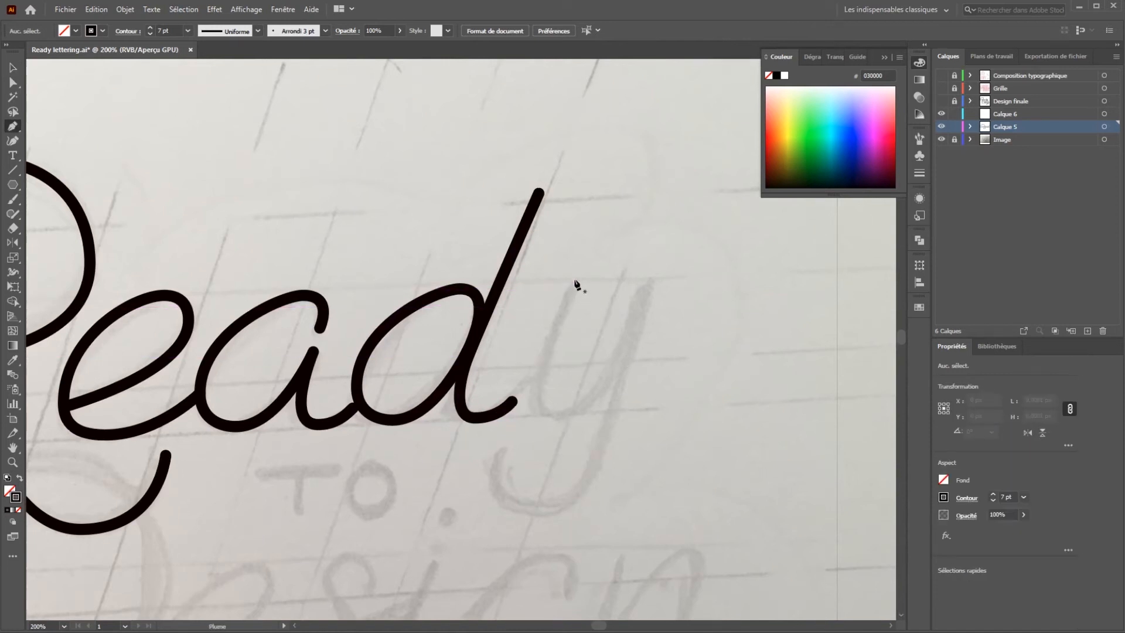
{"action": "left_click", "coordinate": [574, 281]}
{"action": "mouse_move", "coordinate": [558, 413]}
{"action": "left_mouse_down"}
{"action": "mouse_move", "coordinate": [627, 415]}
{"action": "mouse_move", "coordinate": [613, 413]}
{"action": "left_mouse_up"}
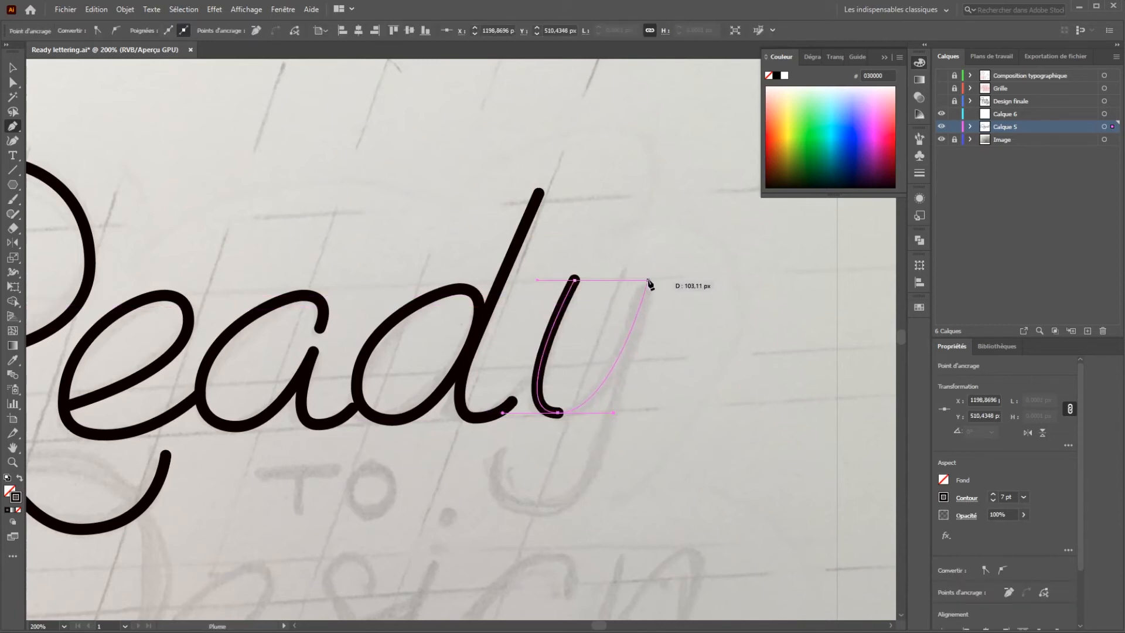
{"action": "left_click", "coordinate": [655, 280]}
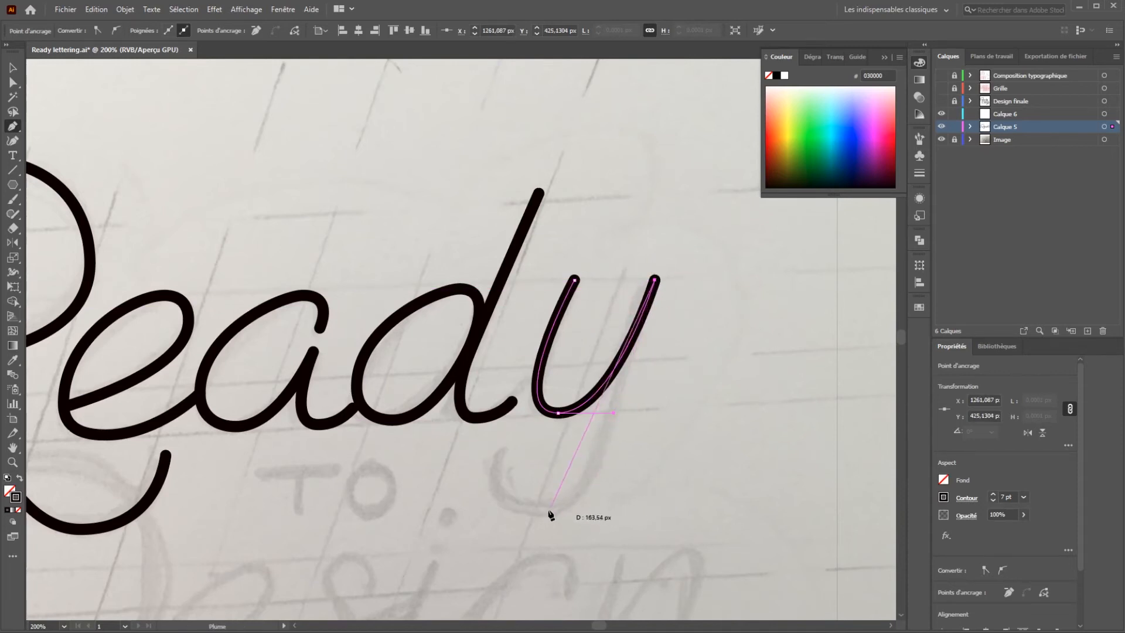
{"action": "left_click_drag", "start_coordinate": [554, 510], "coordinate": [476, 508]}
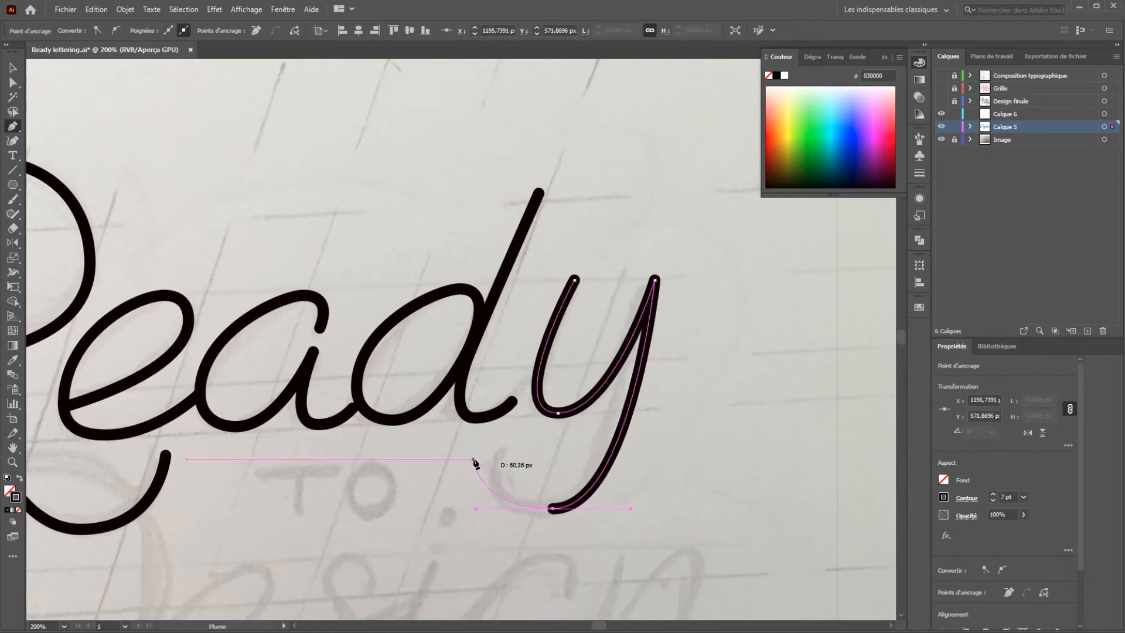
Try ending the y's descender in a short upturned hook, reposition the hook's end anchor, and delete that anchor.
{"action": "left_click", "coordinate": [479, 452]}
{"action": "key", "text": "a"}
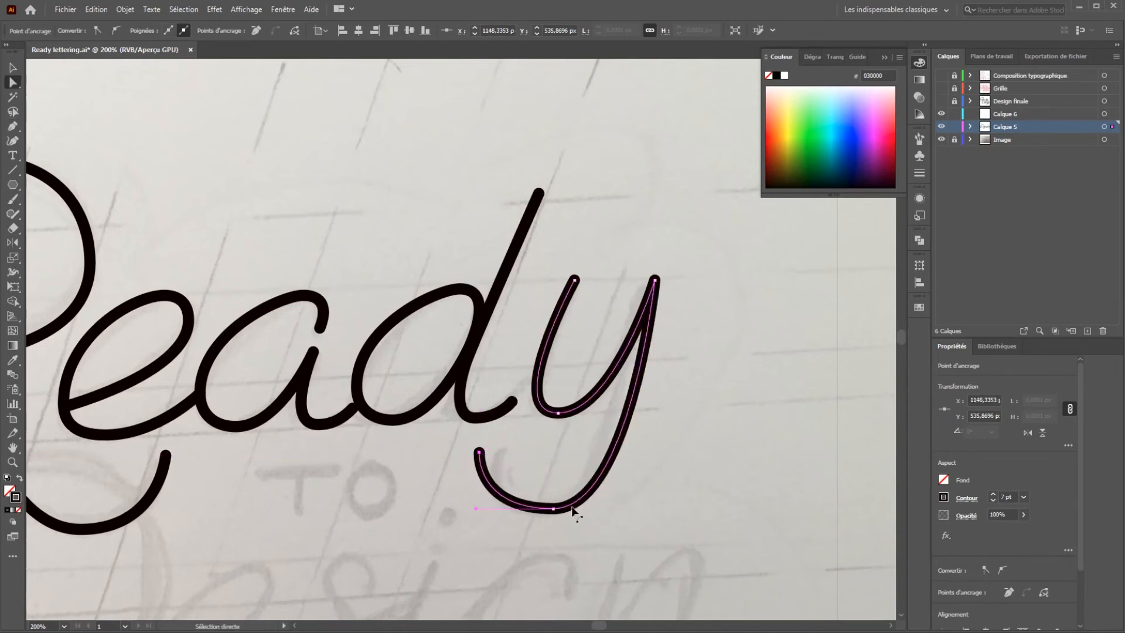
{"action": "left_click", "coordinate": [620, 532]}
{"action": "left_click_drag", "start_coordinate": [544, 494], "coordinate": [568, 521]}
{"action": "left_click_drag", "start_coordinate": [480, 453], "coordinate": [491, 478]}
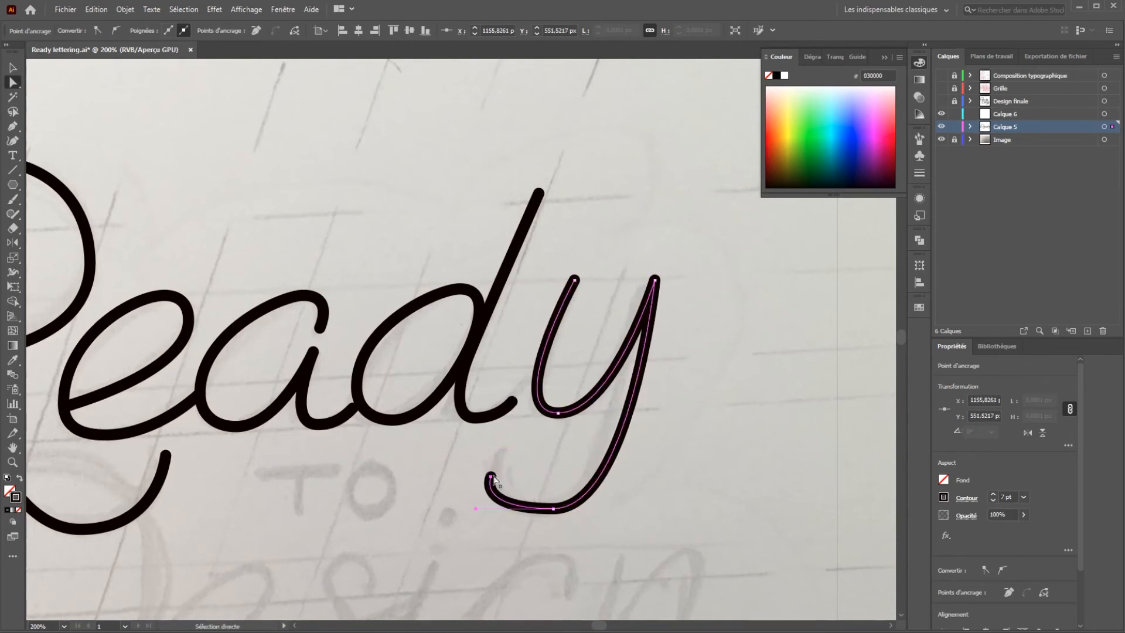
{"action": "key", "text": "Delete"}
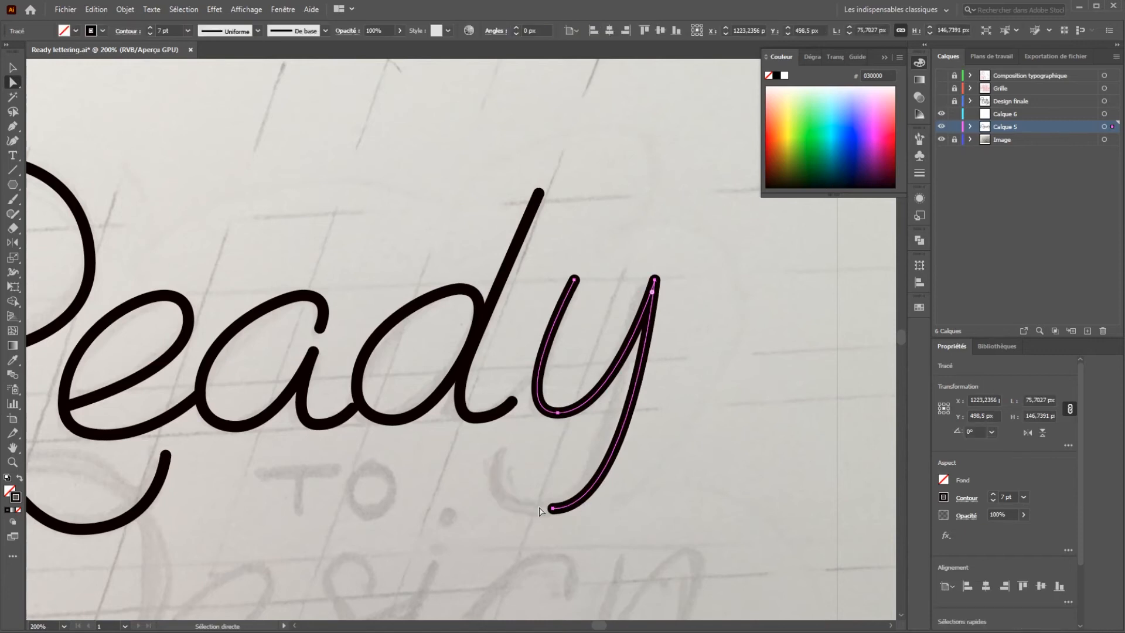
Continue the y's descender into a loop that crosses the stroke and ends in a rising swash to the right, and deselect.
{"action": "key", "text": "p"}
{"action": "left_click", "coordinate": [551, 509]}
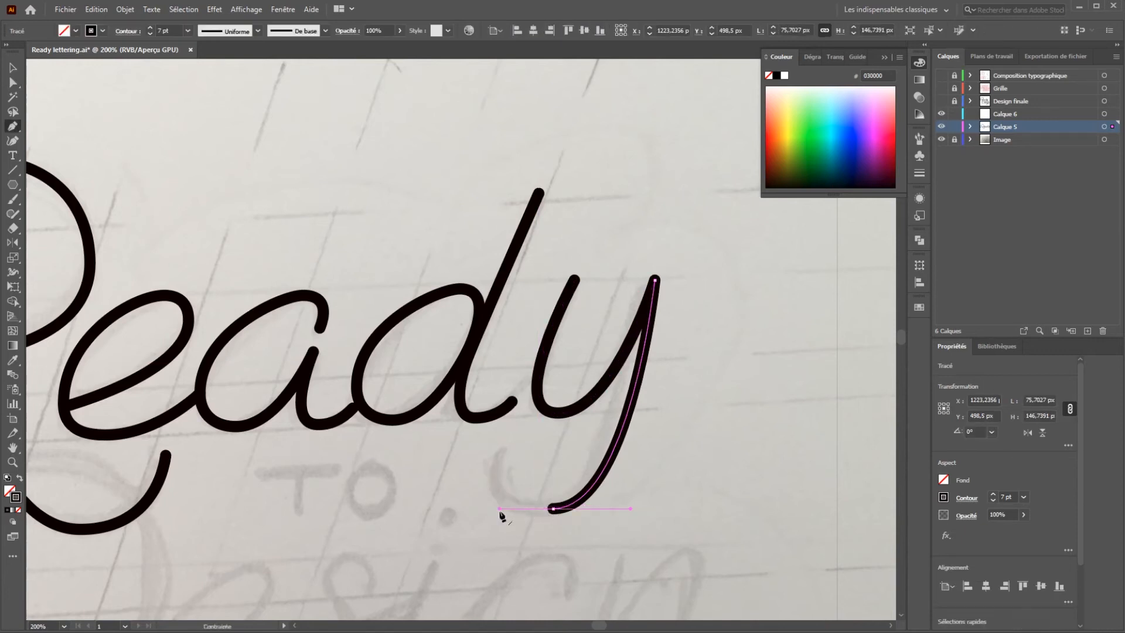
{"action": "left_click_drag", "start_coordinate": [534, 443], "coordinate": [588, 444]}
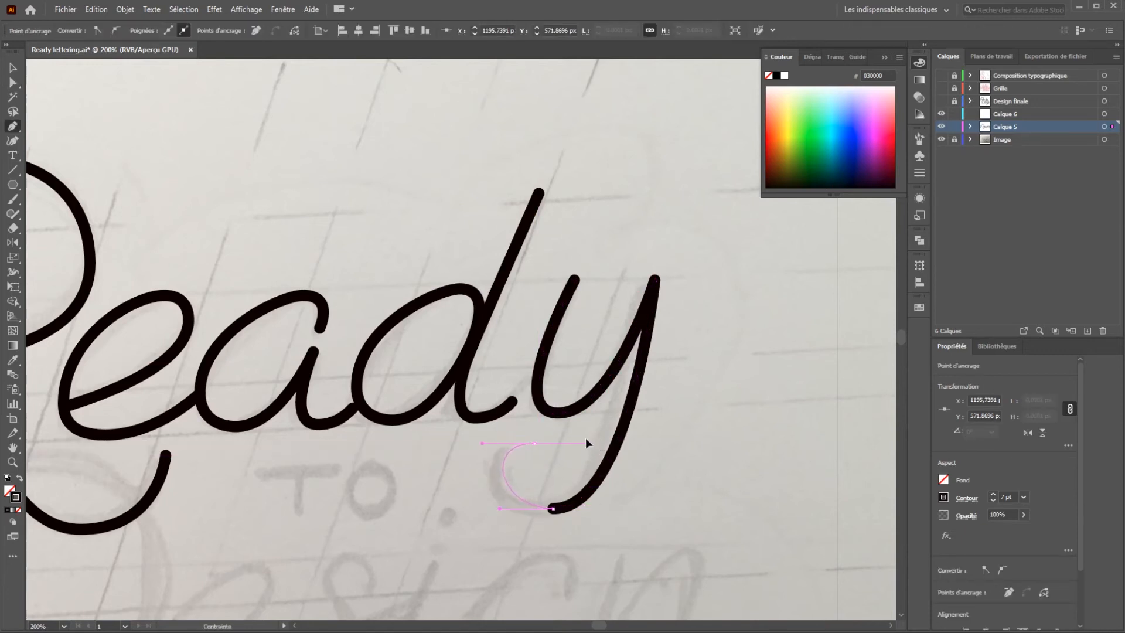
{"action": "left_click_drag", "start_coordinate": [686, 494], "coordinate": [760, 494]}
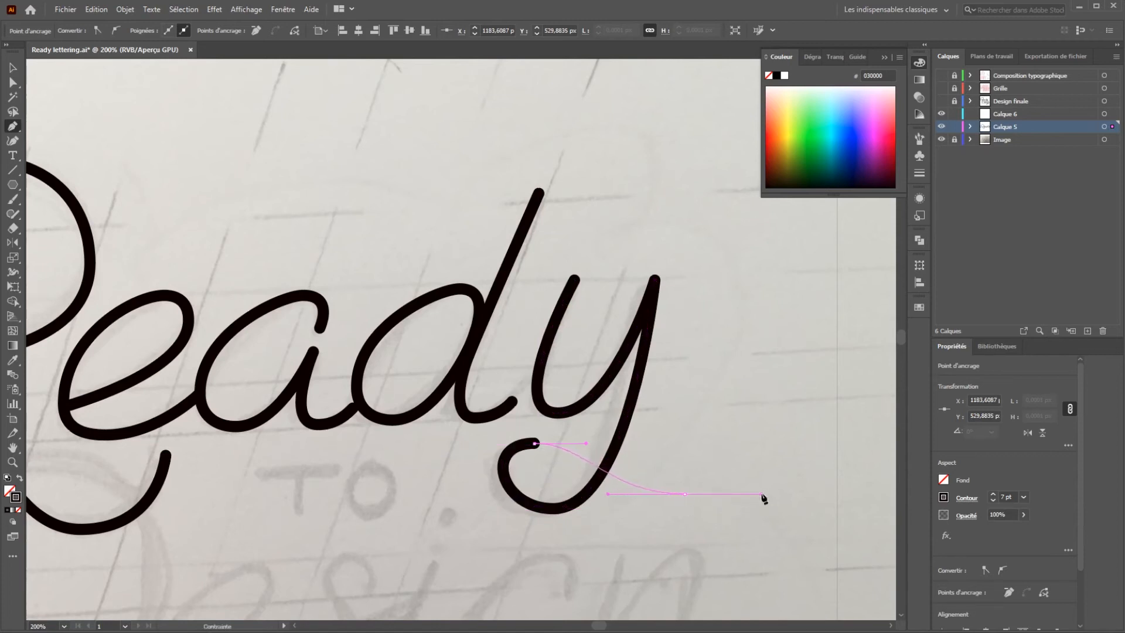
{"action": "left_click", "coordinate": [789, 418]}
{"action": "key", "text": "a"}
{"action": "left_click", "coordinate": [602, 532]}
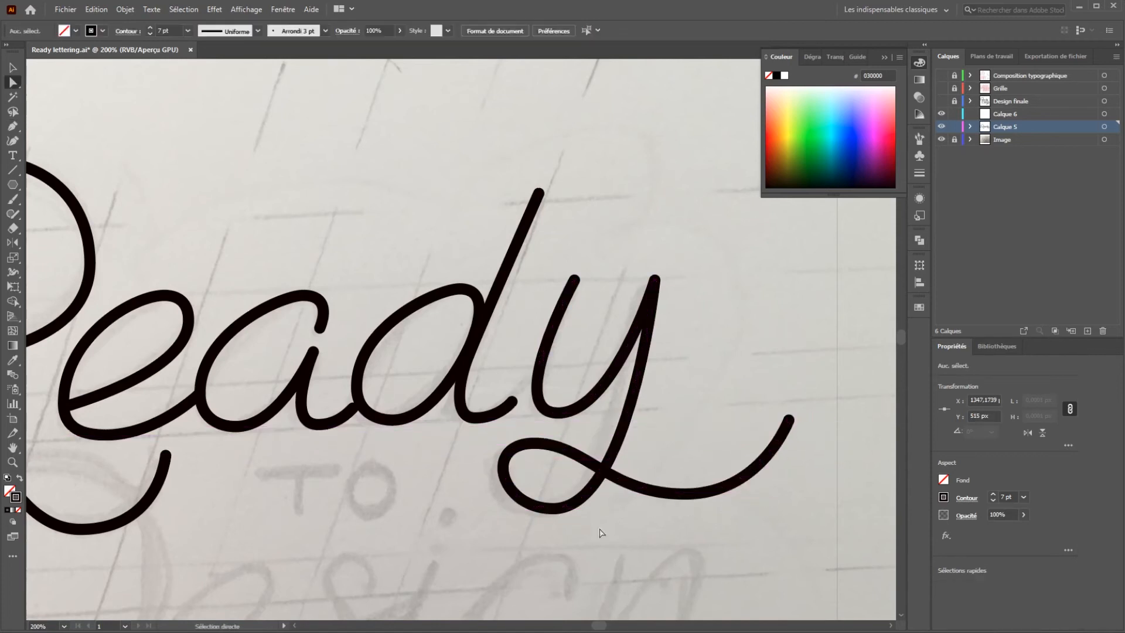
Lengthen both handles of the y loop's bottom anchor and shift the loop's top anchor slightly right.
{"action": "left_click", "coordinate": [544, 505]}
{"action": "left_click_drag", "start_coordinate": [499, 509], "coordinate": [475, 508]}
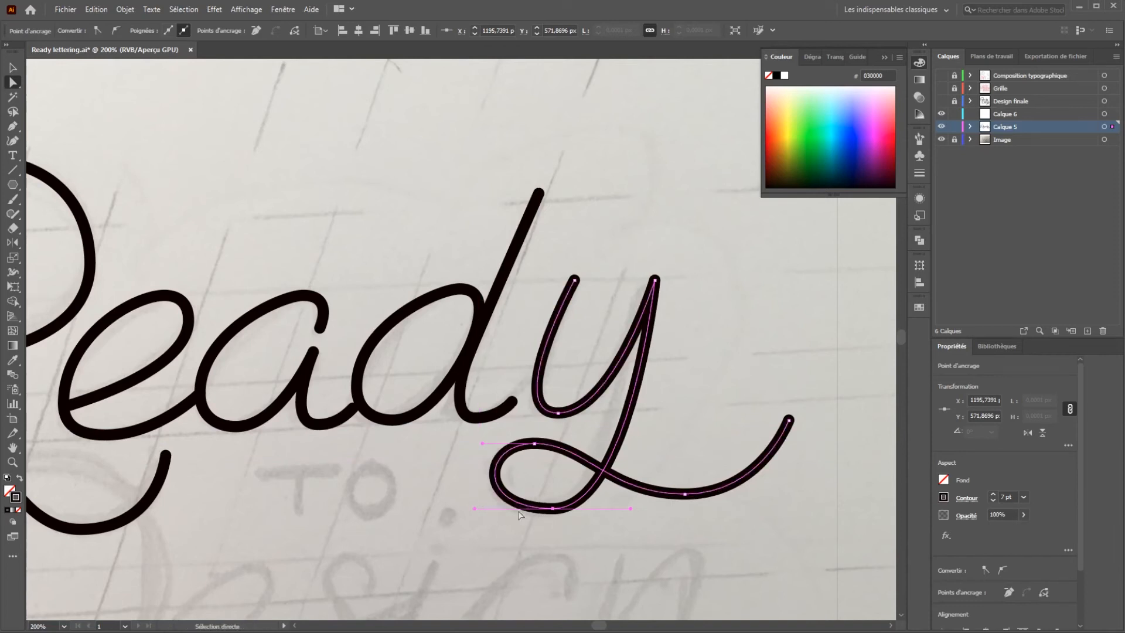
{"action": "left_click_drag", "start_coordinate": [630, 508], "coordinate": [650, 508]}
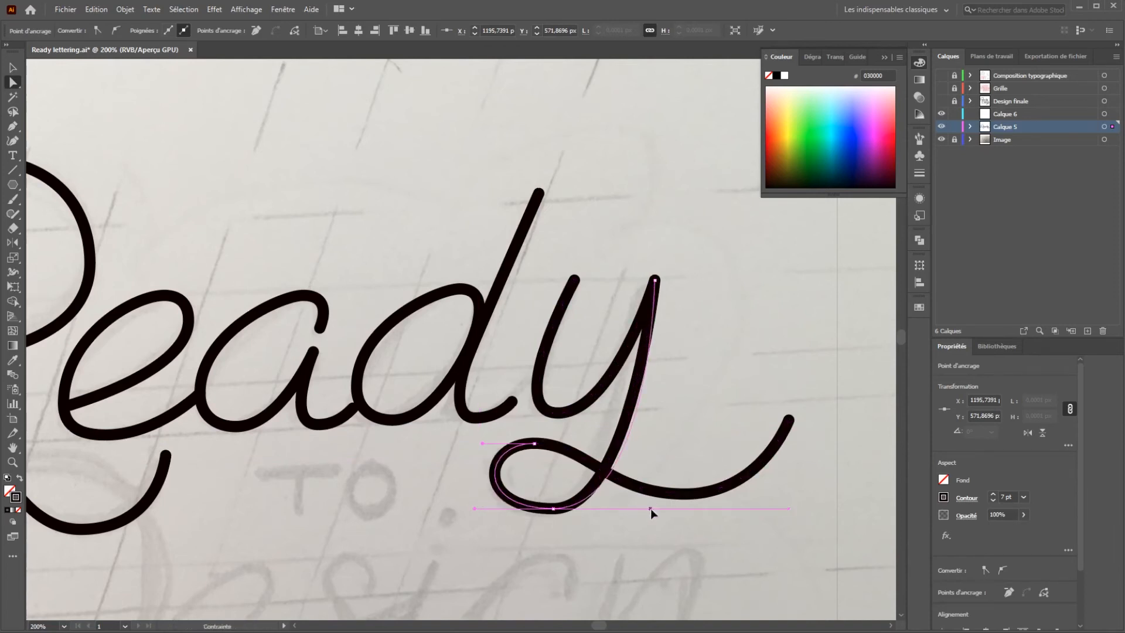
{"action": "left_click", "coordinate": [534, 443]}
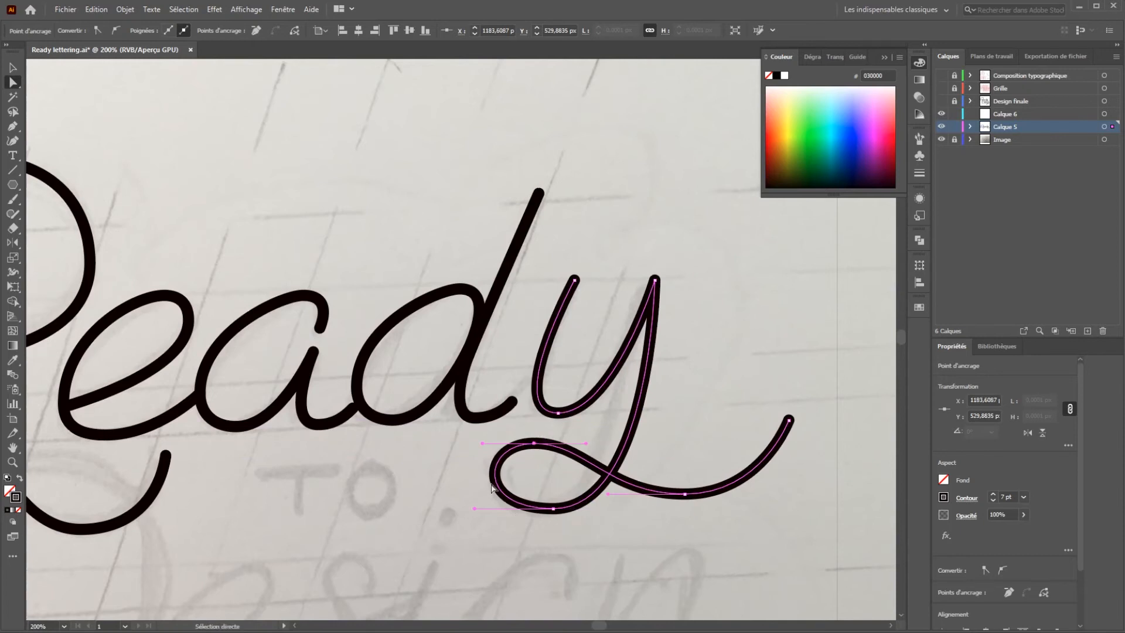
{"action": "left_click_drag", "start_coordinate": [534, 444], "coordinate": [538, 444]}
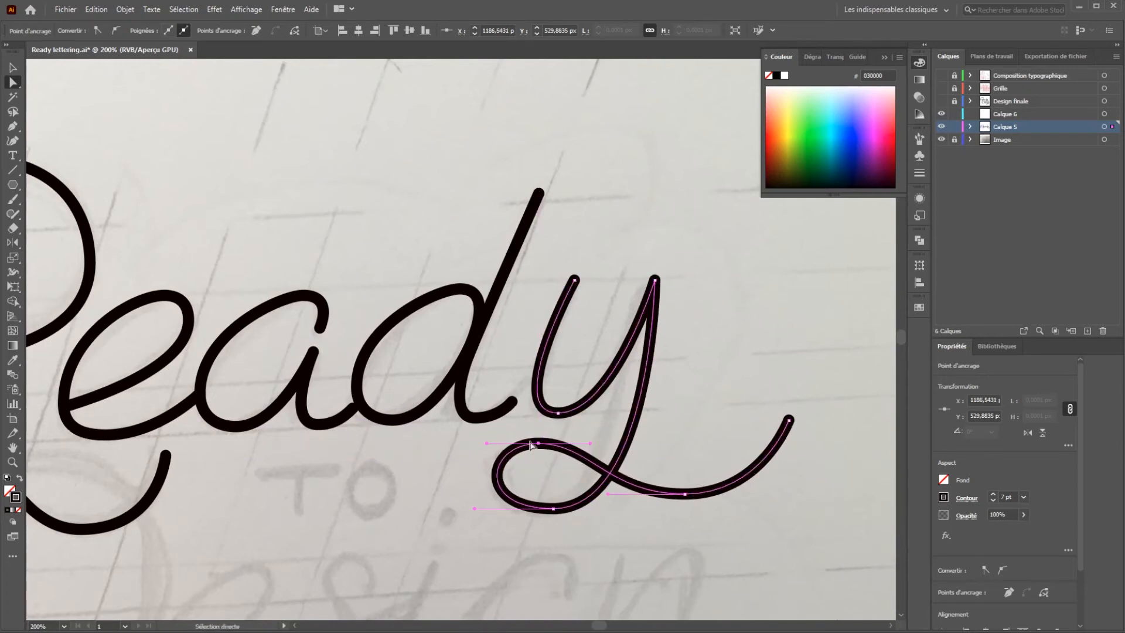
Shift the loop's bottom anchor left directly below its top anchor, shorten its right handle, and move the y's upper-right tip slightly right.
{"action": "left_click_drag", "start_coordinate": [545, 509], "coordinate": [538, 509]}
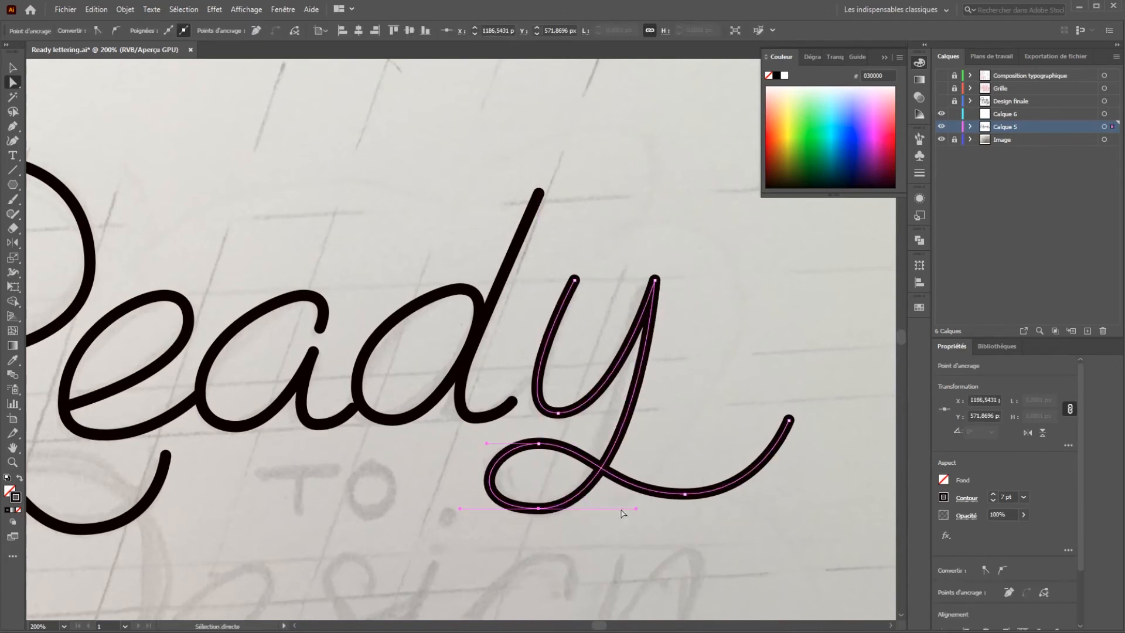
{"action": "mouse_move", "coordinate": [636, 509]}
{"action": "left_mouse_down"}
{"action": "mouse_move", "coordinate": [658, 509]}
{"action": "mouse_move", "coordinate": [617, 509]}
{"action": "left_mouse_up"}
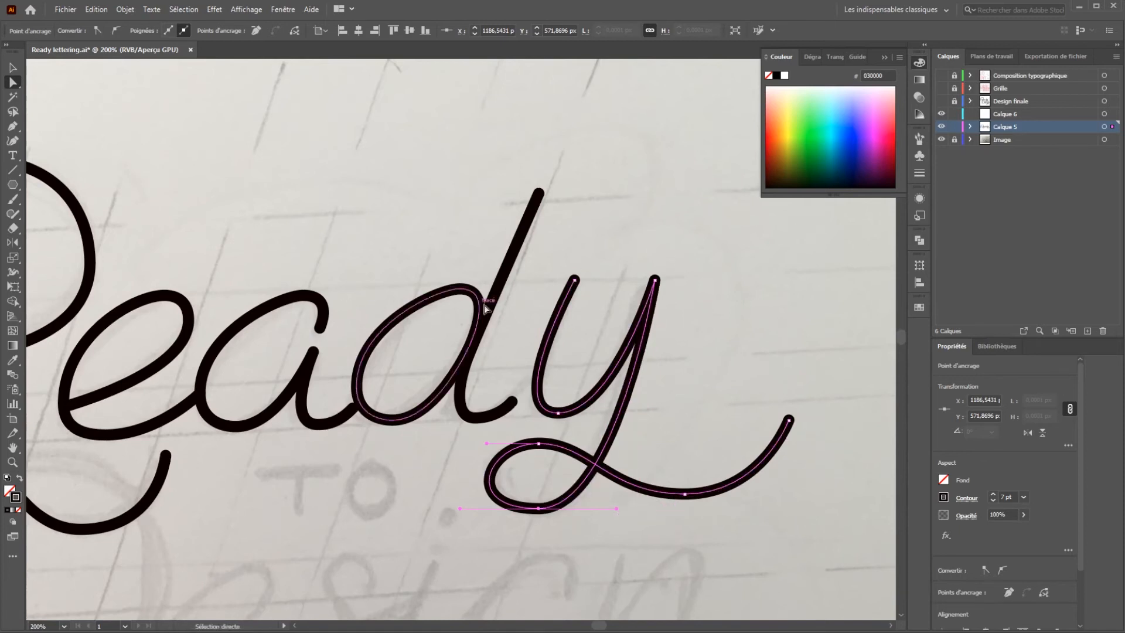
{"action": "left_click_drag", "start_coordinate": [657, 280], "coordinate": [666, 279]}
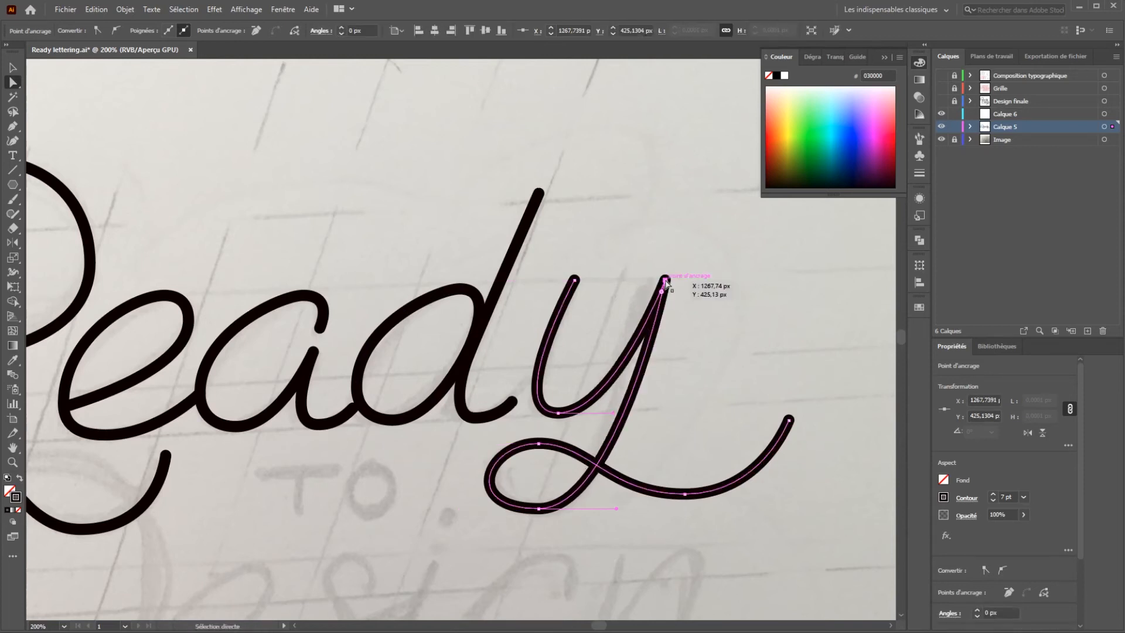
Widen the y's descender loop by lengthening the left-hand handles of its bottom and top anchors.
{"action": "left_click", "coordinate": [537, 509]}
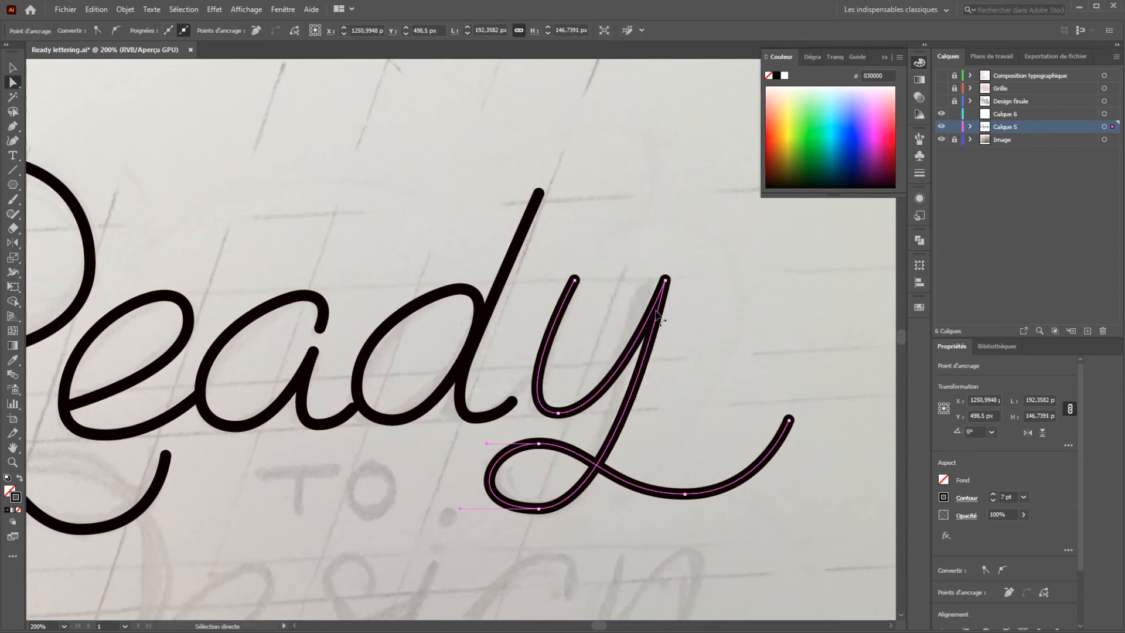
{"action": "left_click", "coordinate": [538, 509]}
{"action": "left_click_drag", "start_coordinate": [459, 509], "coordinate": [453, 509]}
{"action": "left_click", "coordinate": [539, 443]}
{"action": "left_click_drag", "start_coordinate": [487, 443], "coordinate": [475, 444]}
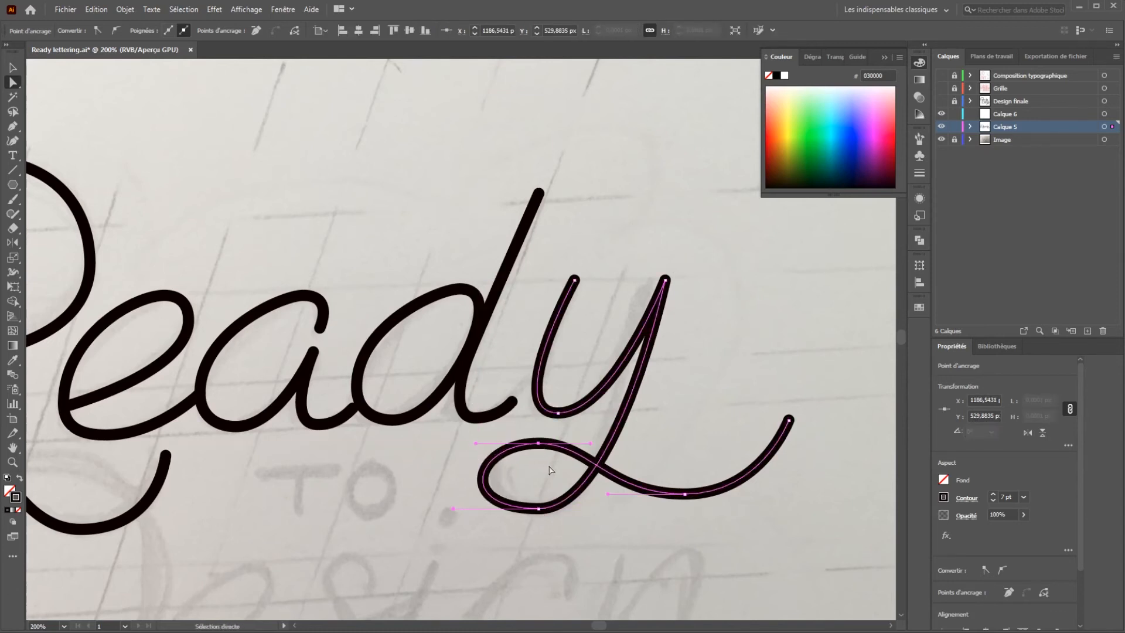
Shift the loop's bottom anchor slightly down and left, lengthen its right handle, and deselect the y.
{"action": "left_click", "coordinate": [539, 509]}
{"action": "left_click_drag", "start_coordinate": [538, 510], "coordinate": [530, 518]}
{"action": "left_click_drag", "start_coordinate": [614, 518], "coordinate": [628, 517]}
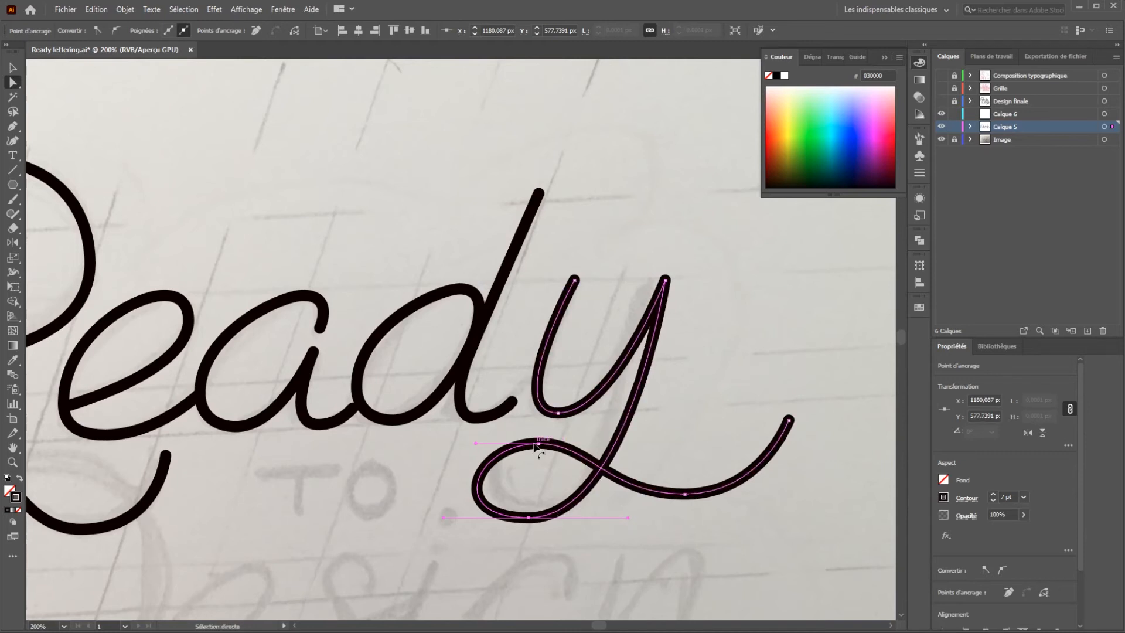
{"action": "left_click", "coordinate": [714, 372]}
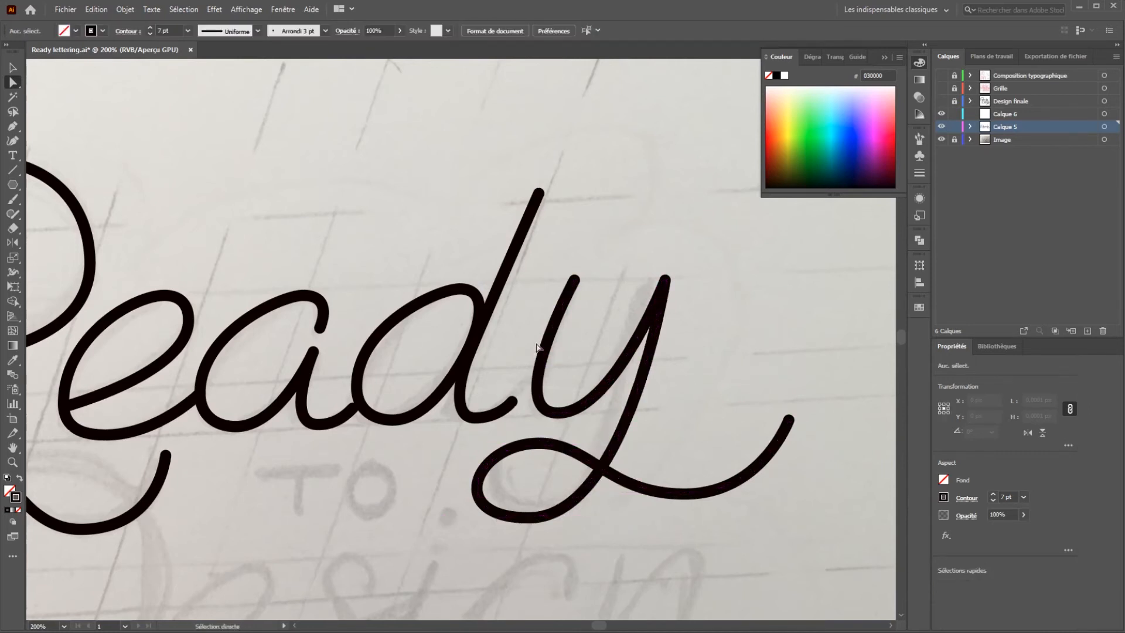
{"action": "scroll", "coordinate": [536, 347], "scroll_direction": "down", "scroll_amount": 2}
{"action": "key", "text": "v"}
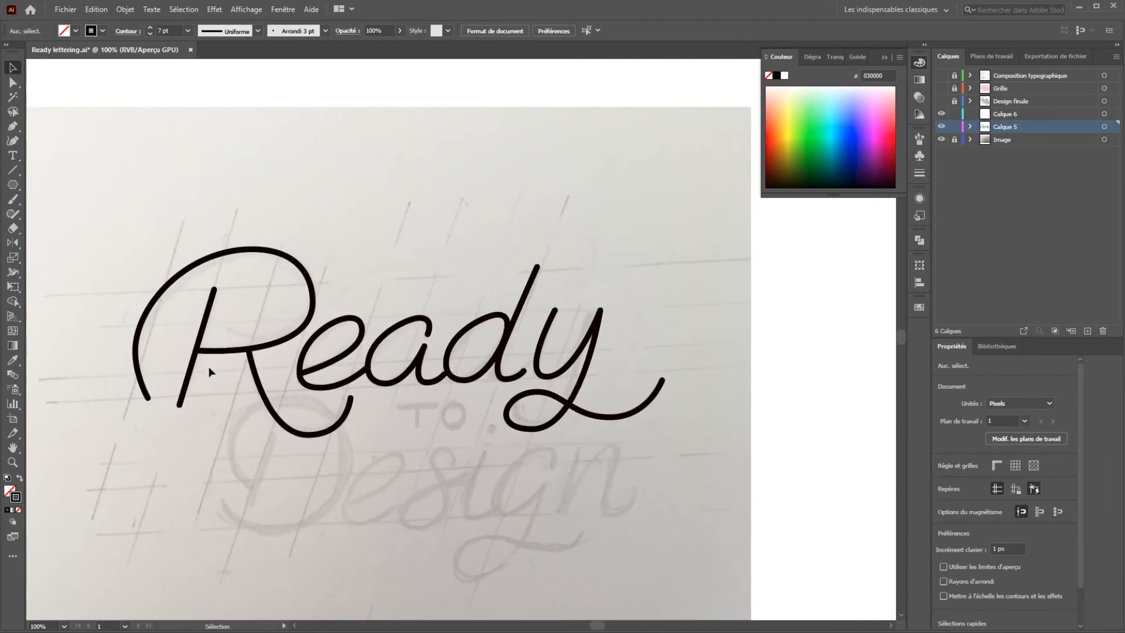
{"action": "left_click", "coordinate": [211, 309]}
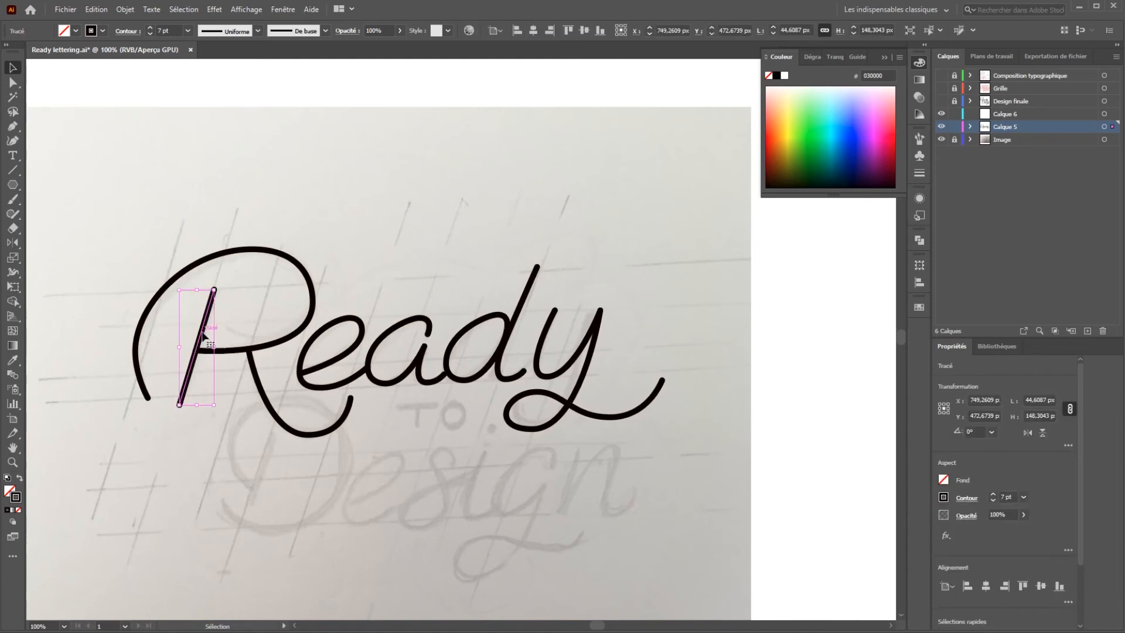
{"action": "left_click", "coordinate": [267, 309]}
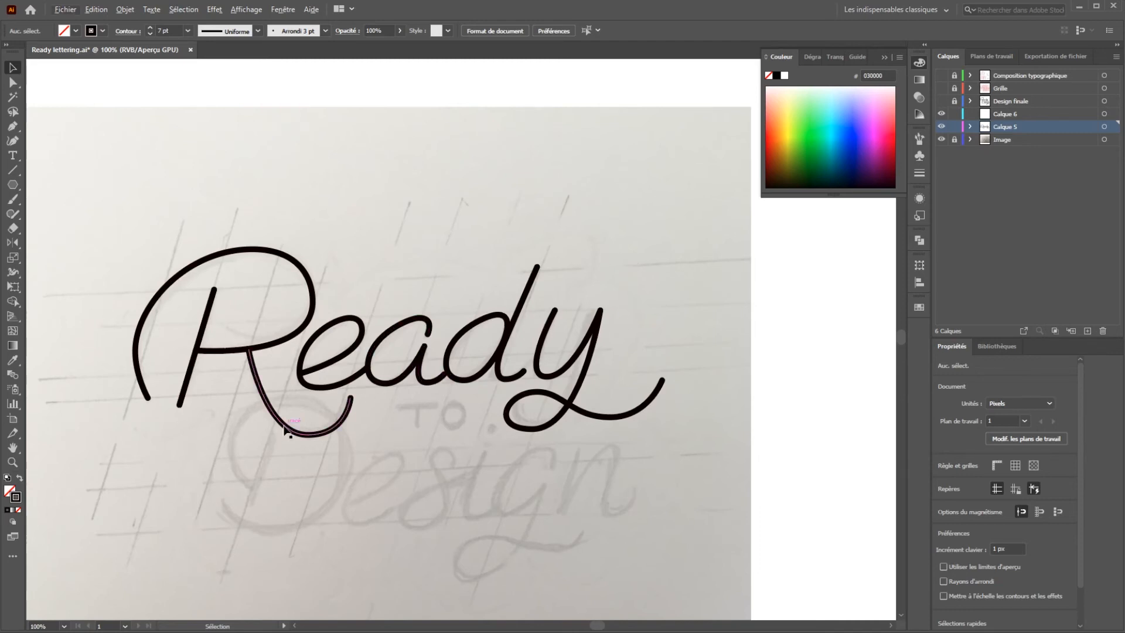
Ready the Line Segment tool with a 1 pt stroke in red C1272D.
{"action": "left_click", "coordinate": [13, 170]}
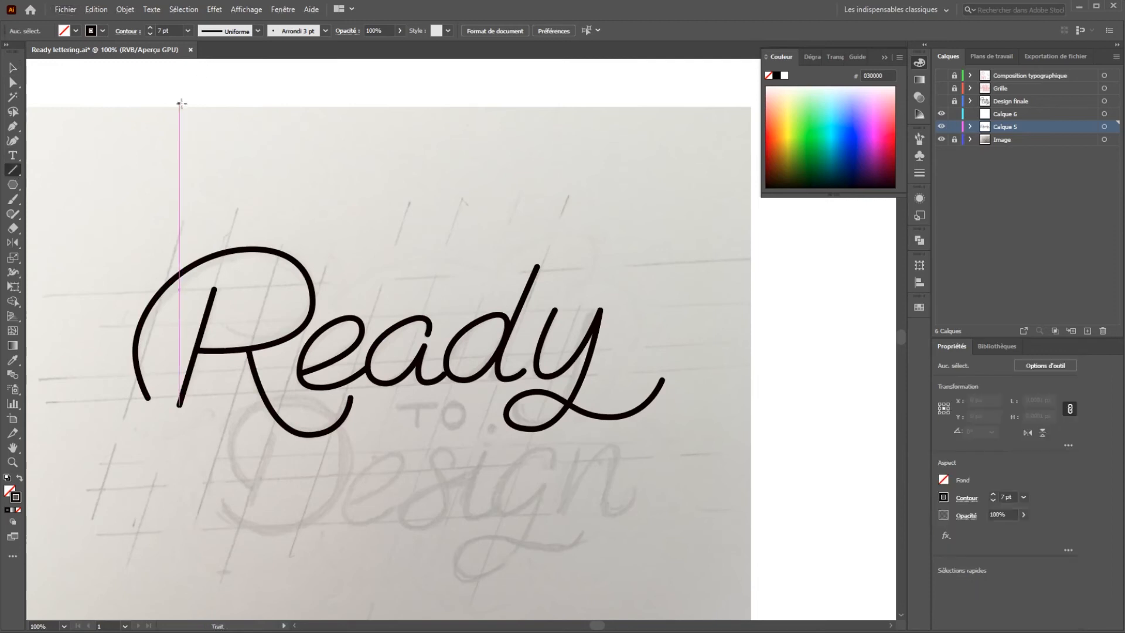
{"action": "left_click", "coordinate": [170, 31]}
{"action": "type", "text": "1"}
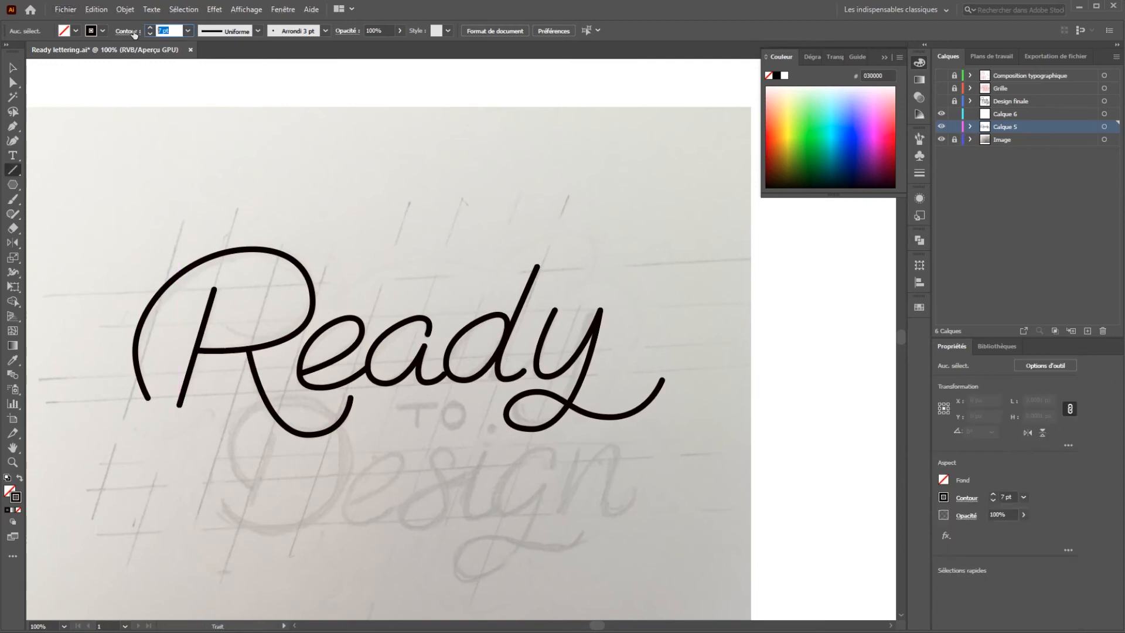
{"action": "left_click", "coordinate": [104, 31]}
{"action": "left_click", "coordinate": [92, 51]}
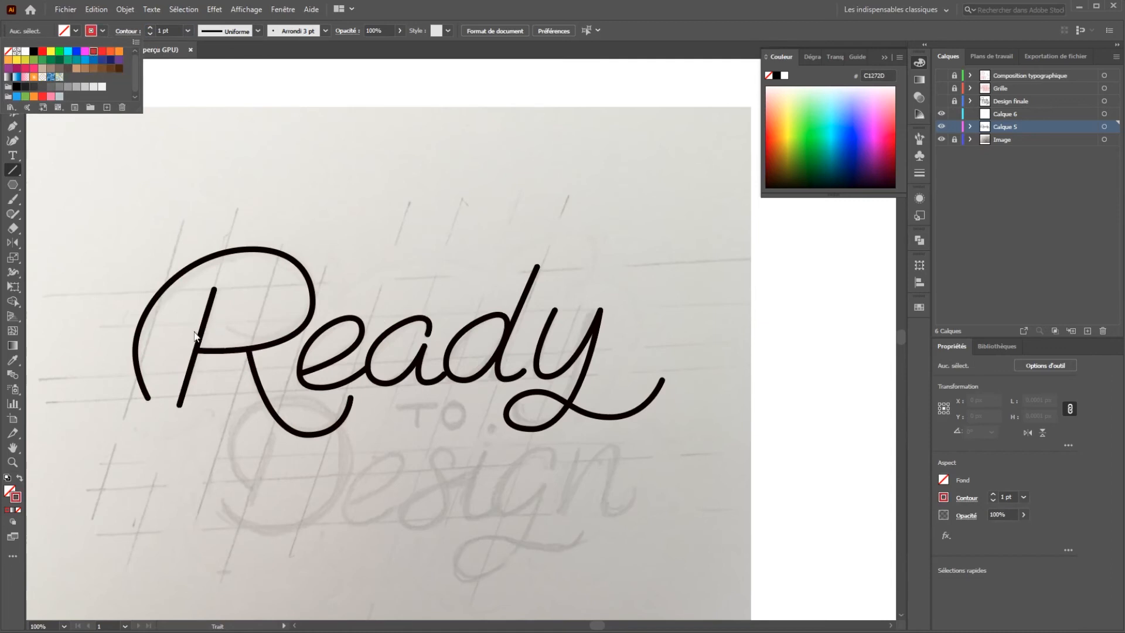
{"action": "left_click", "coordinate": [176, 325]}
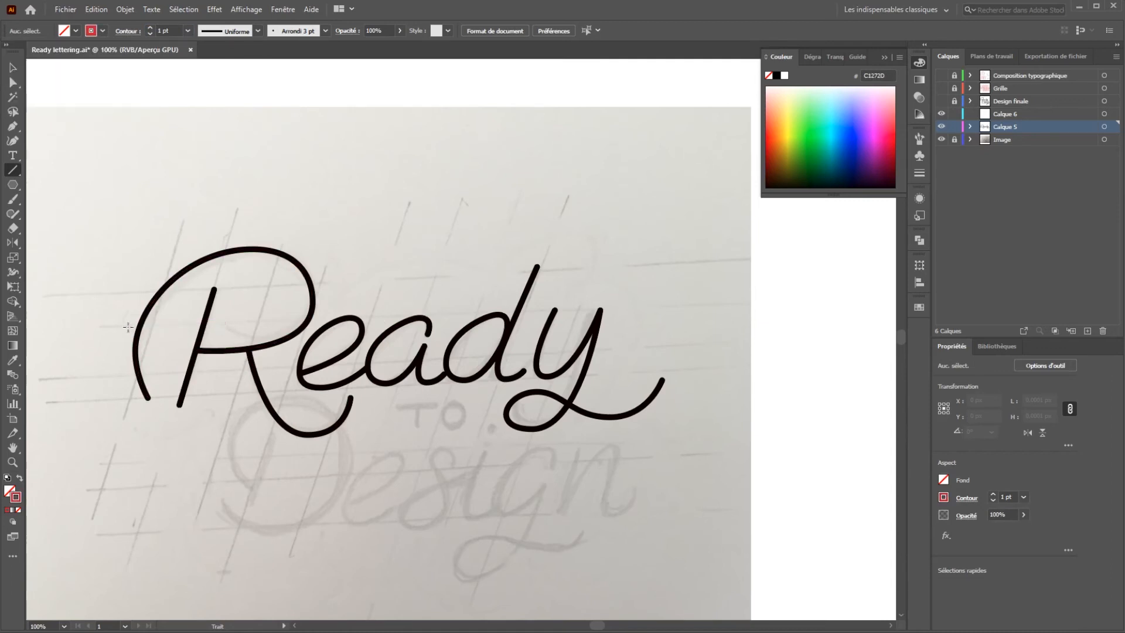
On a new layer above the locked lettering layer, draw five parallel guidelines about 753 px wide, rising slightly to the right across Ready.
{"action": "left_click", "coordinate": [1087, 331]}
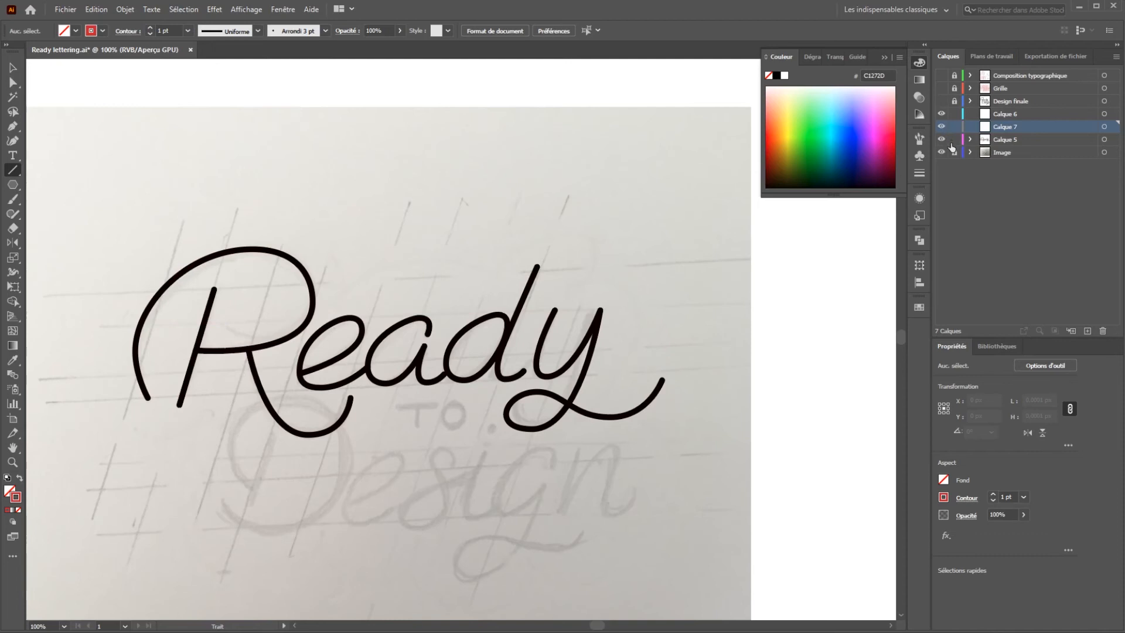
{"action": "left_click_drag", "start_coordinate": [101, 330], "coordinate": [605, 238]}
{"action": "key", "text": "v"}
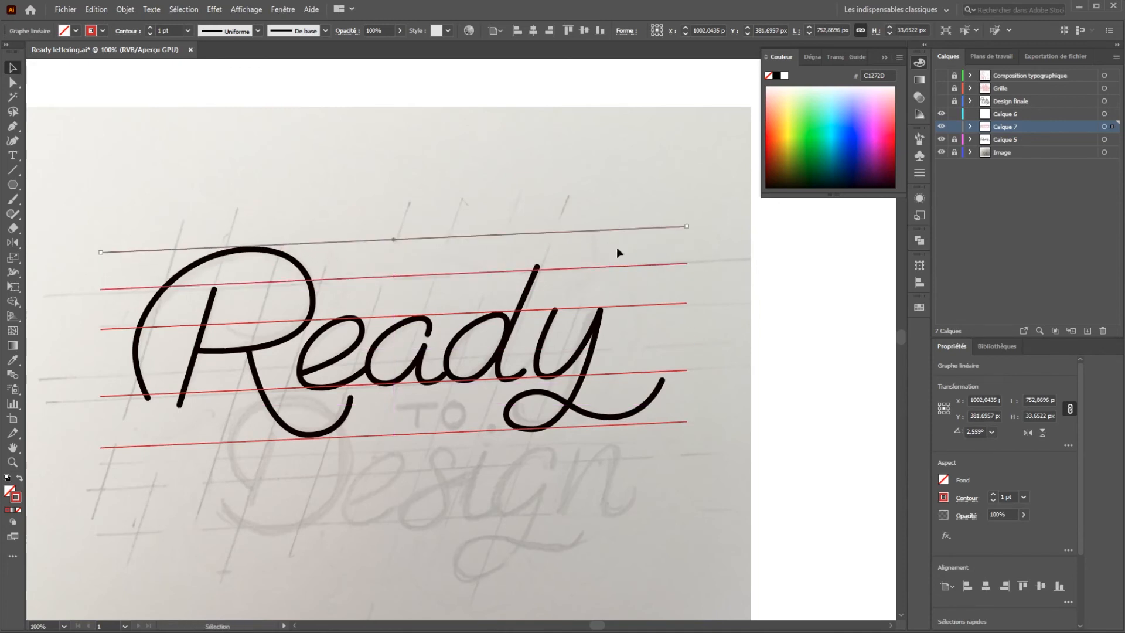
{"action": "left_click", "coordinate": [719, 343]}
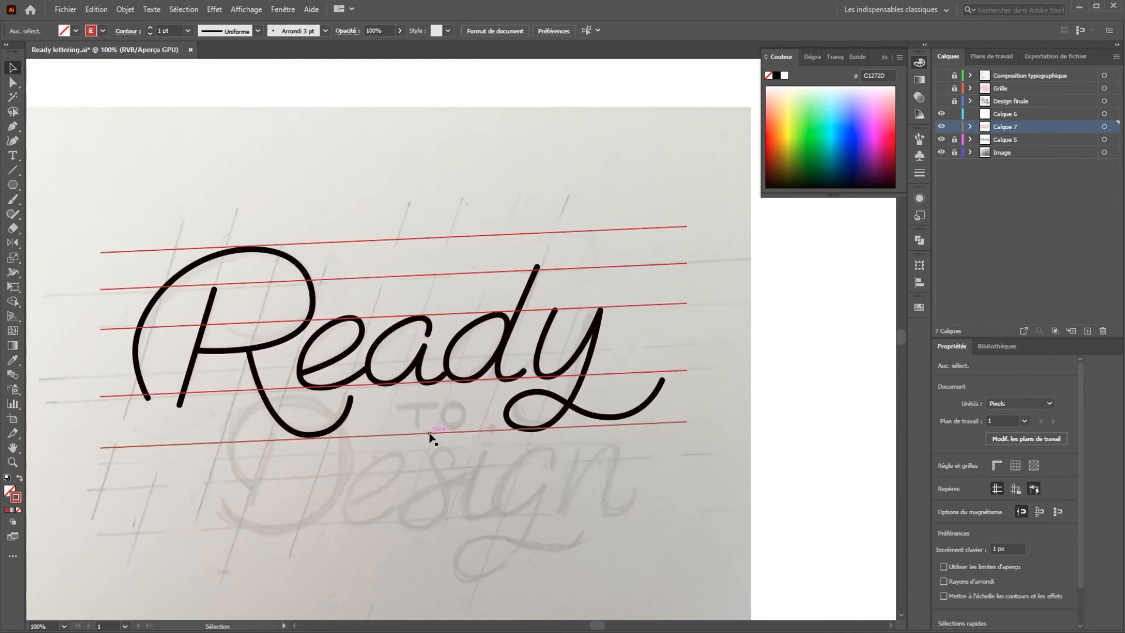
Draw a steep slanted guideline about 313 px tall, leaning right between the e and the a, and deselect it.
{"action": "left_click_drag", "start_coordinate": [367, 465], "coordinate": [399, 455]}
{"action": "left_click_drag", "start_coordinate": [409, 389], "coordinate": [441, 423]}
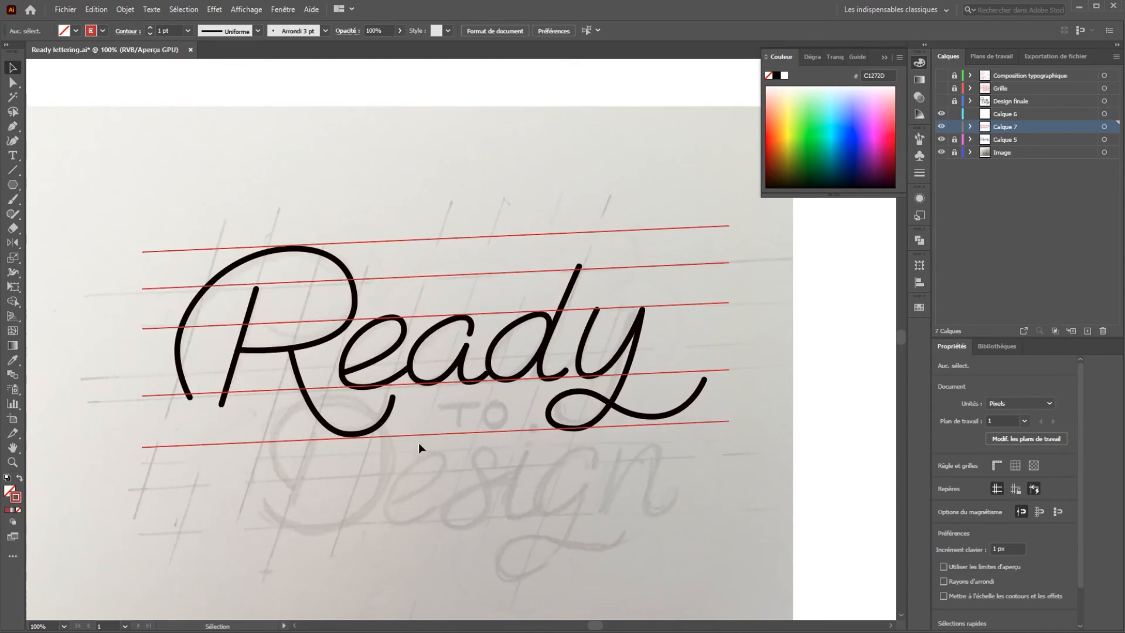
{"action": "left_click", "coordinate": [13, 170]}
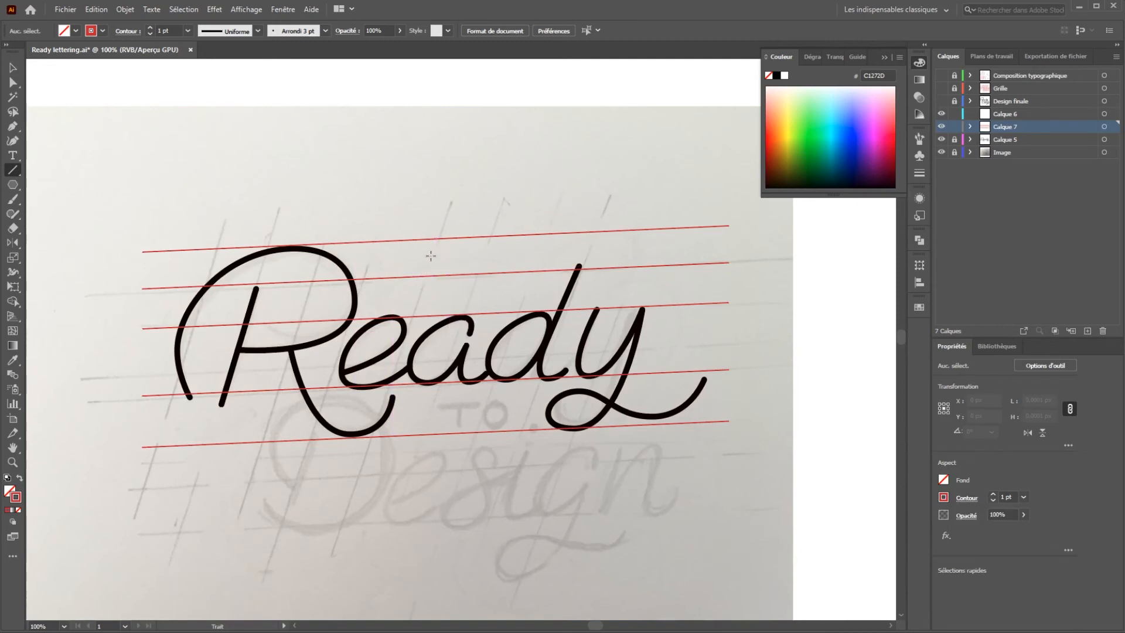
{"action": "mouse_move", "coordinate": [432, 253]}
{"action": "left_mouse_down"}
{"action": "mouse_move", "coordinate": [391, 445]}
{"action": "mouse_move", "coordinate": [355, 497]}
{"action": "left_mouse_up"}
{"action": "key", "text": "v"}
{"action": "left_click", "coordinate": [424, 517]}
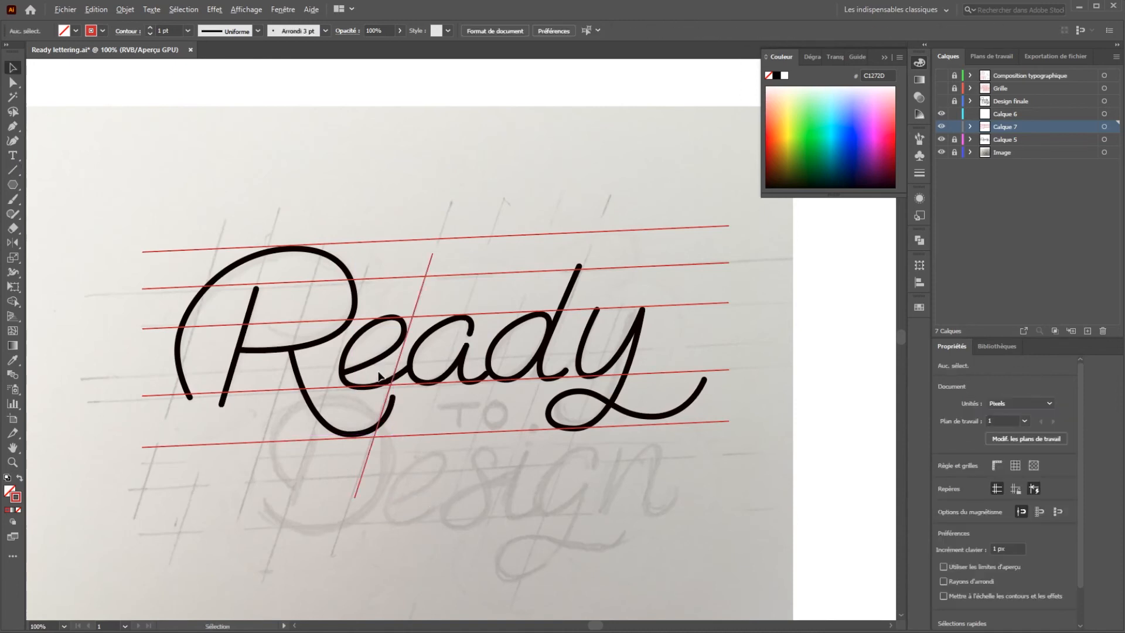
Duplicate the slanted guideline into a close pair between e and a, and copy that pair to the a–d and d–y gaps.
{"action": "scroll", "coordinate": [381, 372], "scroll_direction": "up", "scroll_amount": 2}
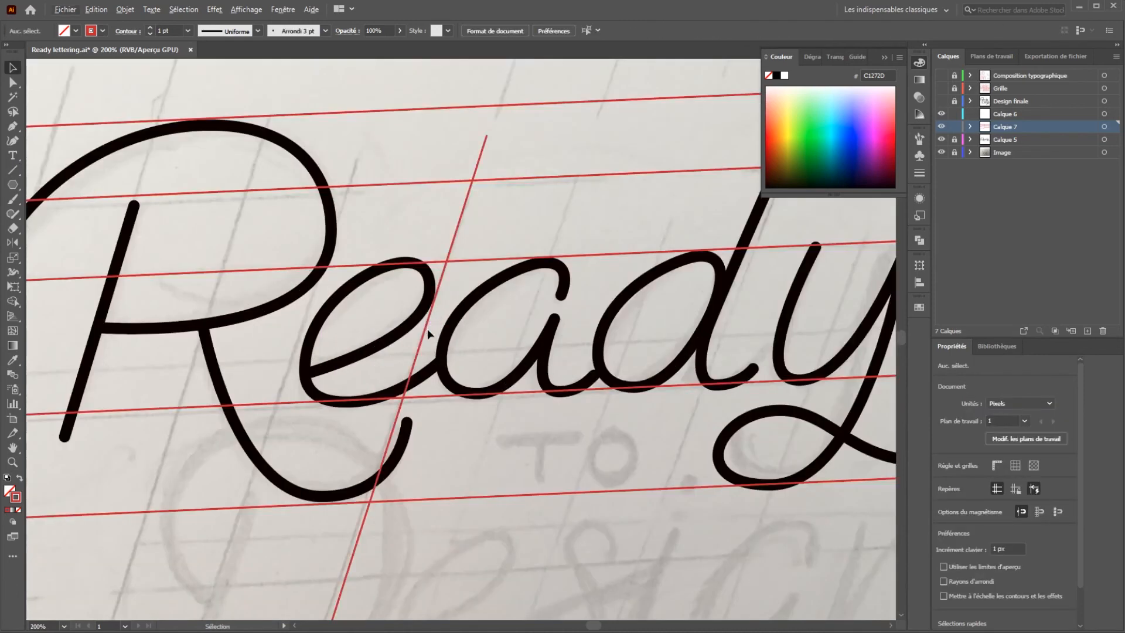
{"action": "left_click_drag", "start_coordinate": [399, 410], "coordinate": [441, 432]}
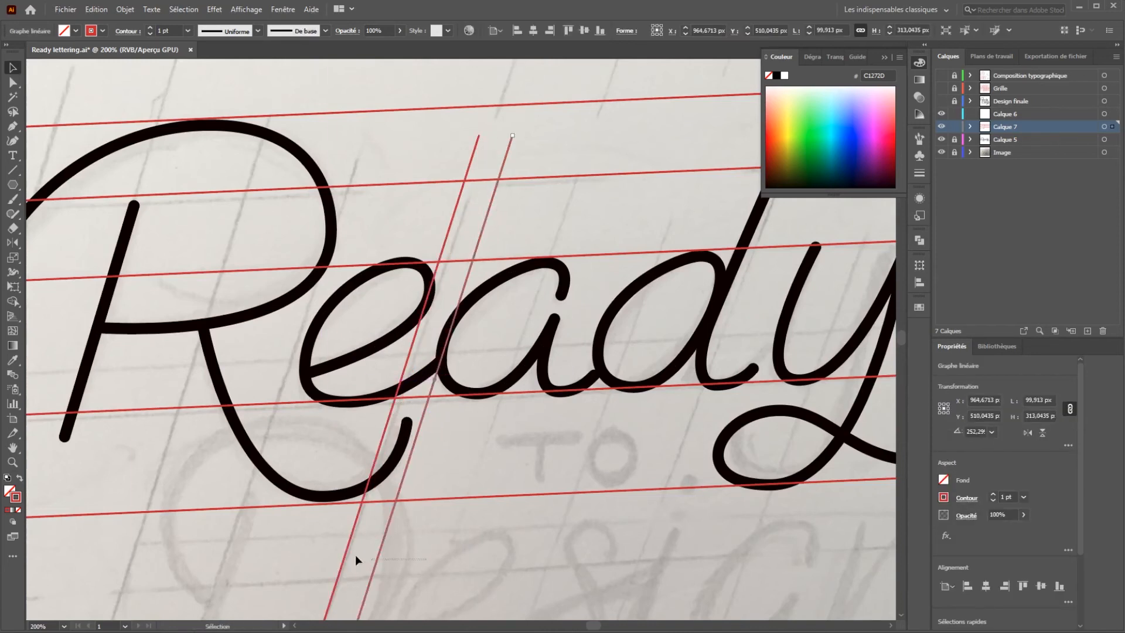
{"action": "left_click_drag", "start_coordinate": [355, 555], "coordinate": [333, 552]}
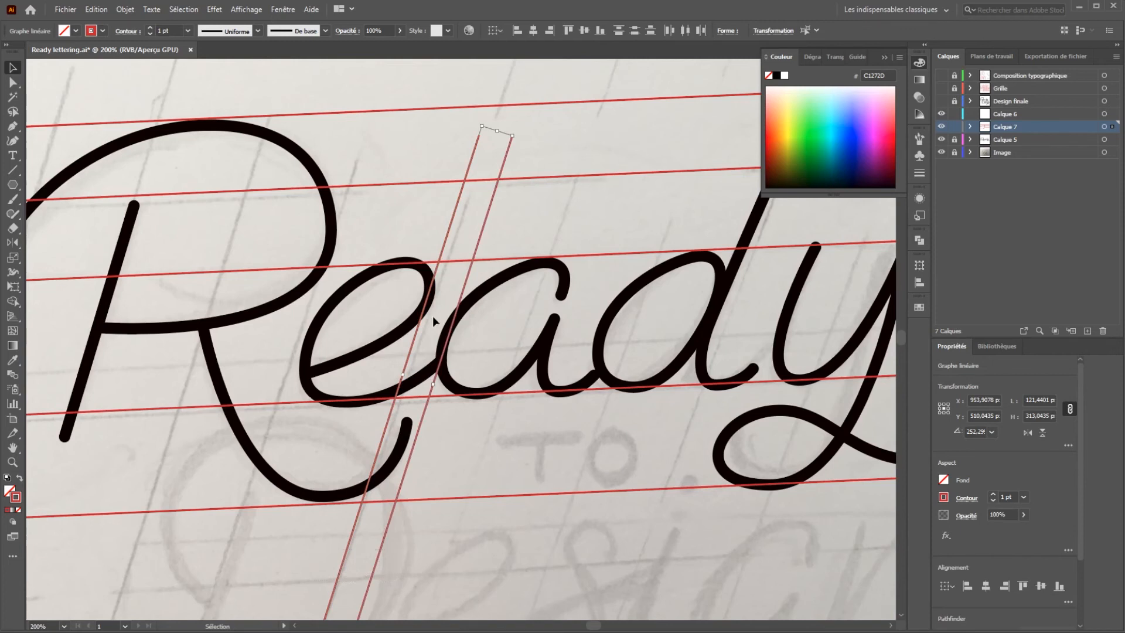
{"action": "left_click_drag", "start_coordinate": [382, 551], "coordinate": [518, 552]}
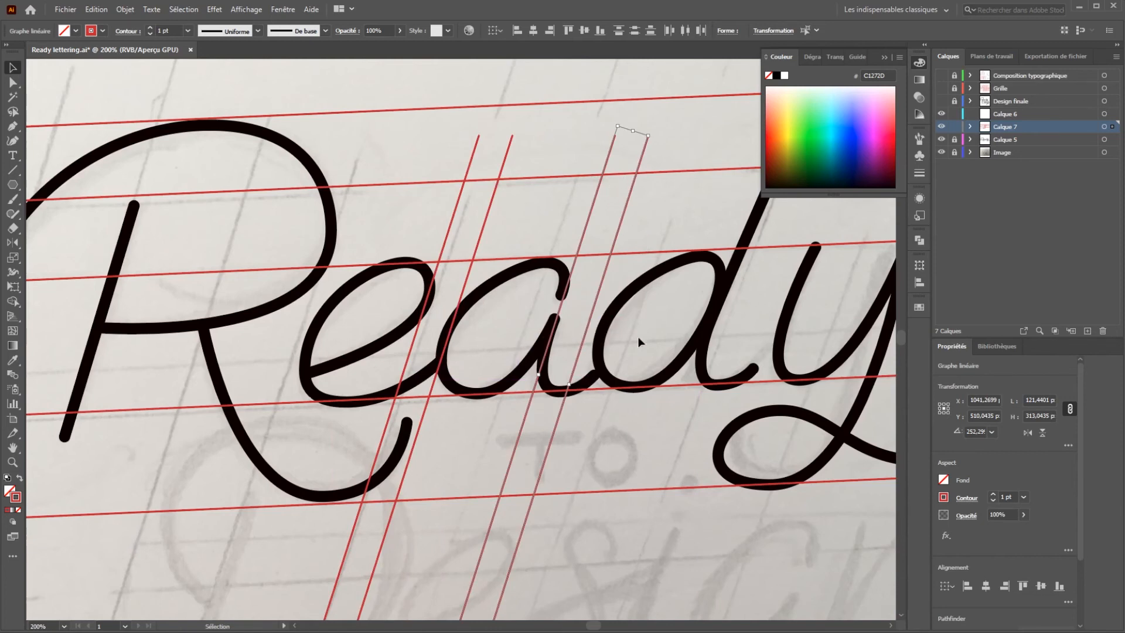
{"action": "left_click_drag", "start_coordinate": [665, 394], "coordinate": [533, 425]}
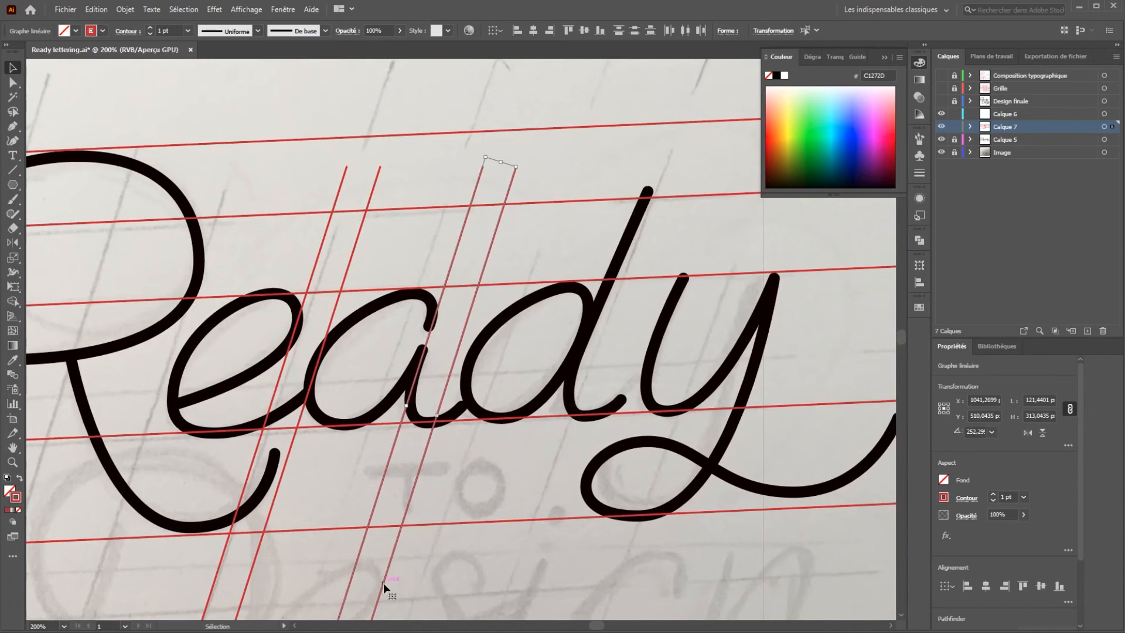
{"action": "left_click_drag", "start_coordinate": [392, 579], "coordinate": [557, 549]}
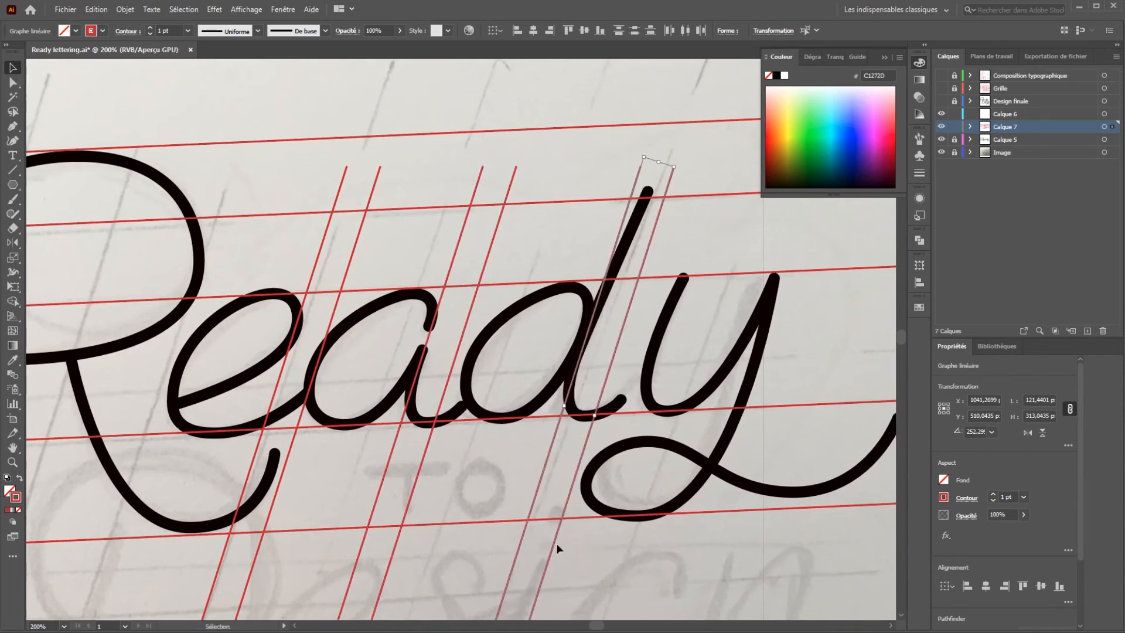
{"action": "left_click", "coordinate": [844, 331]}
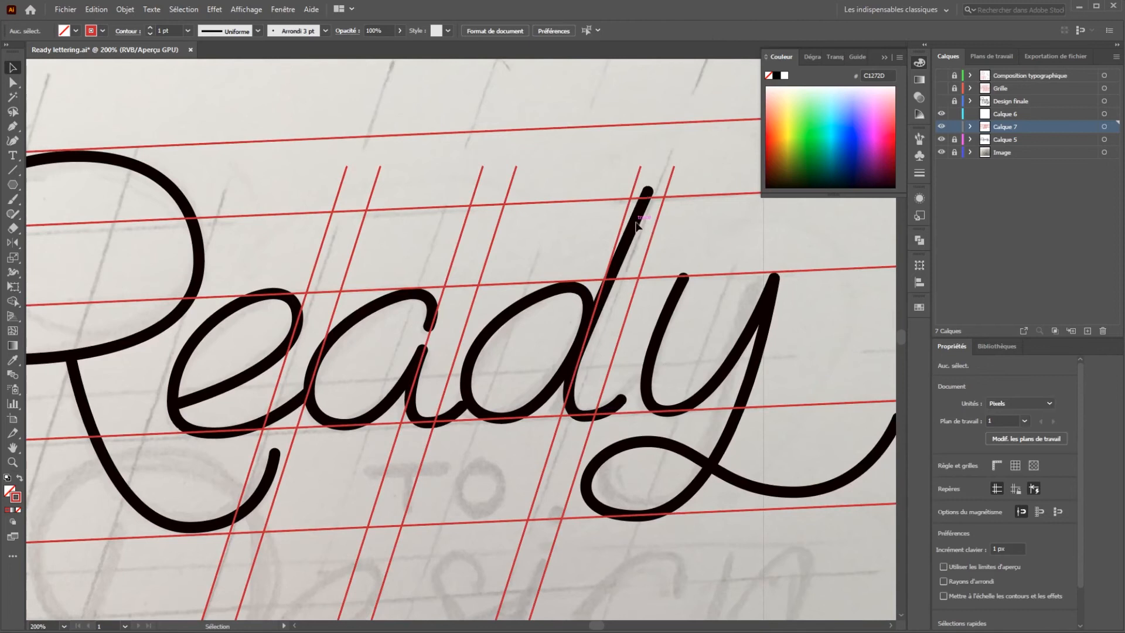
Unlock the lettering layer Calque 5, lock the guideline layer Calque 7, and make Calque 5 active.
{"action": "key", "text": "a"}
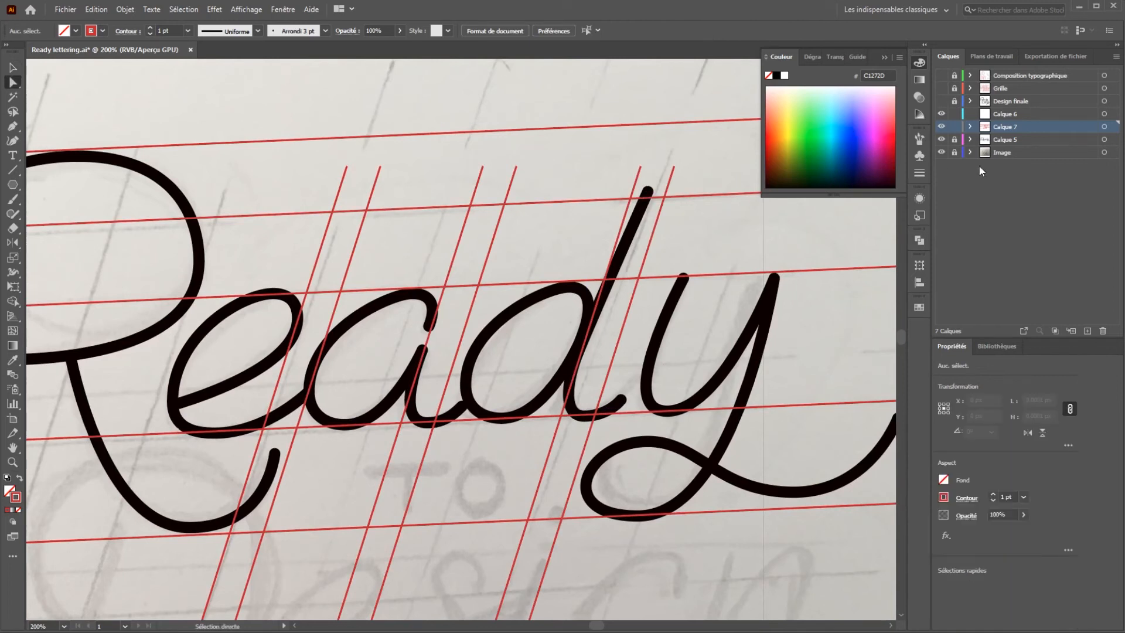
{"action": "left_click", "coordinate": [955, 140]}
{"action": "left_click", "coordinate": [954, 126]}
{"action": "left_click", "coordinate": [1025, 143]}
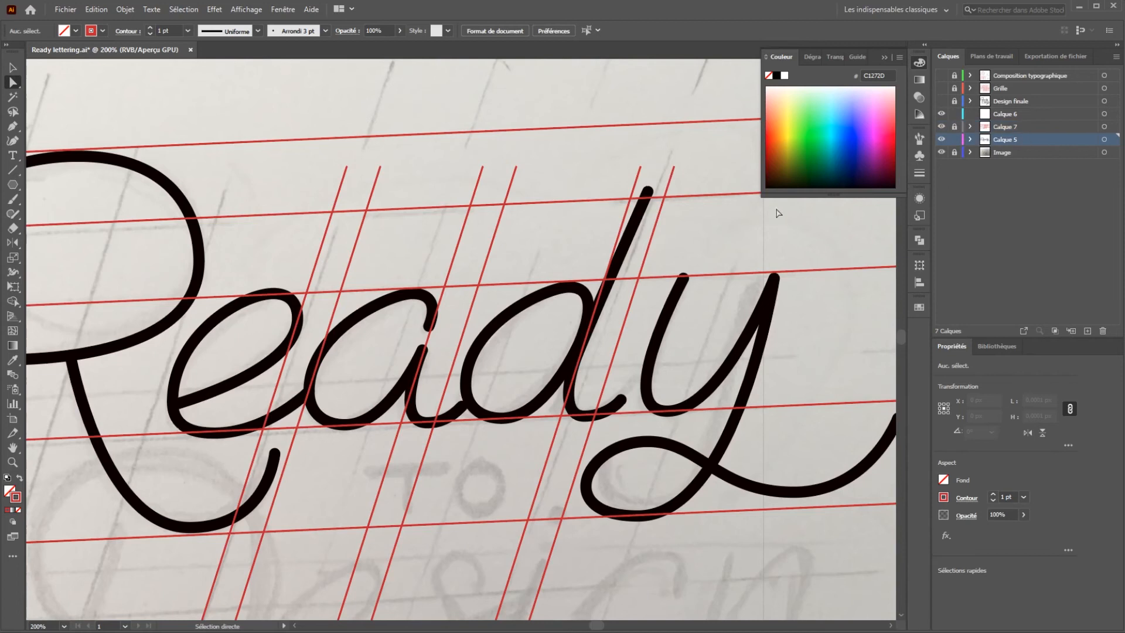
Move the top anchor of the d's stem left so the stem runs parallel to the slanted guidelines, and deselect.
{"action": "left_click", "coordinate": [648, 191]}
{"action": "left_click_drag", "start_coordinate": [648, 191], "coordinate": [633, 190]}
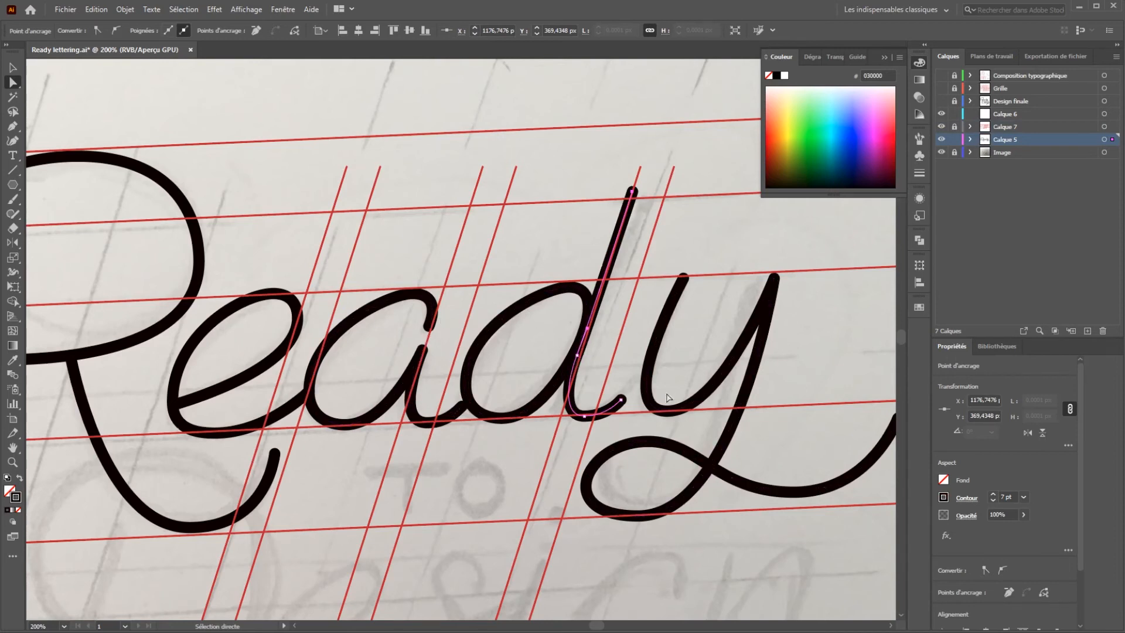
{"action": "key", "text": "v"}
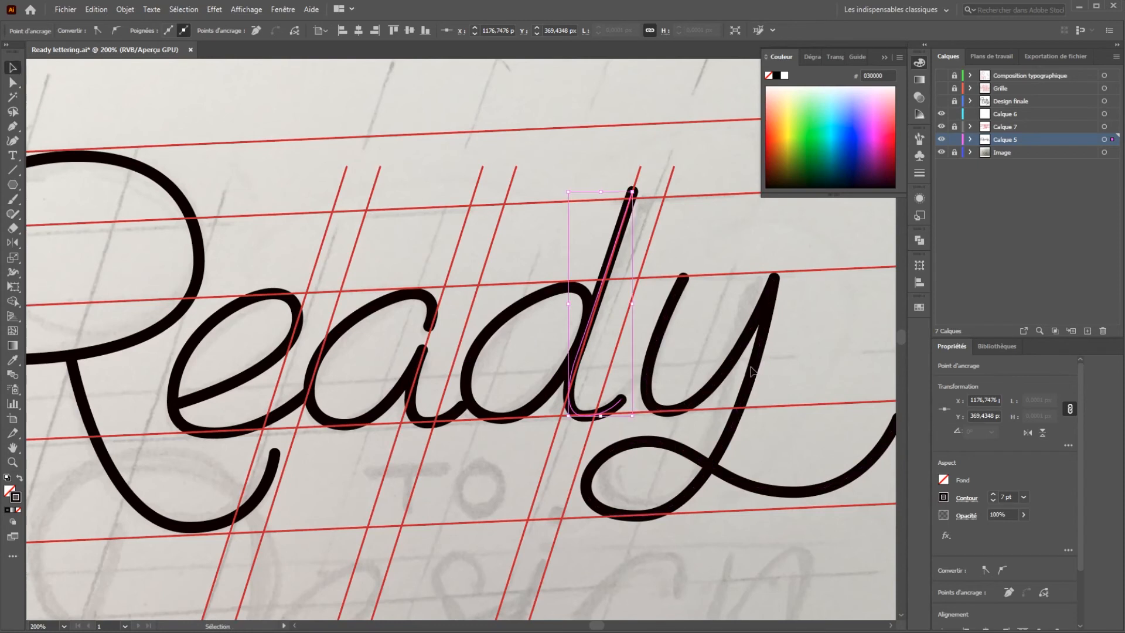
{"action": "left_click", "coordinate": [746, 373]}
{"action": "left_click", "coordinate": [743, 373]}
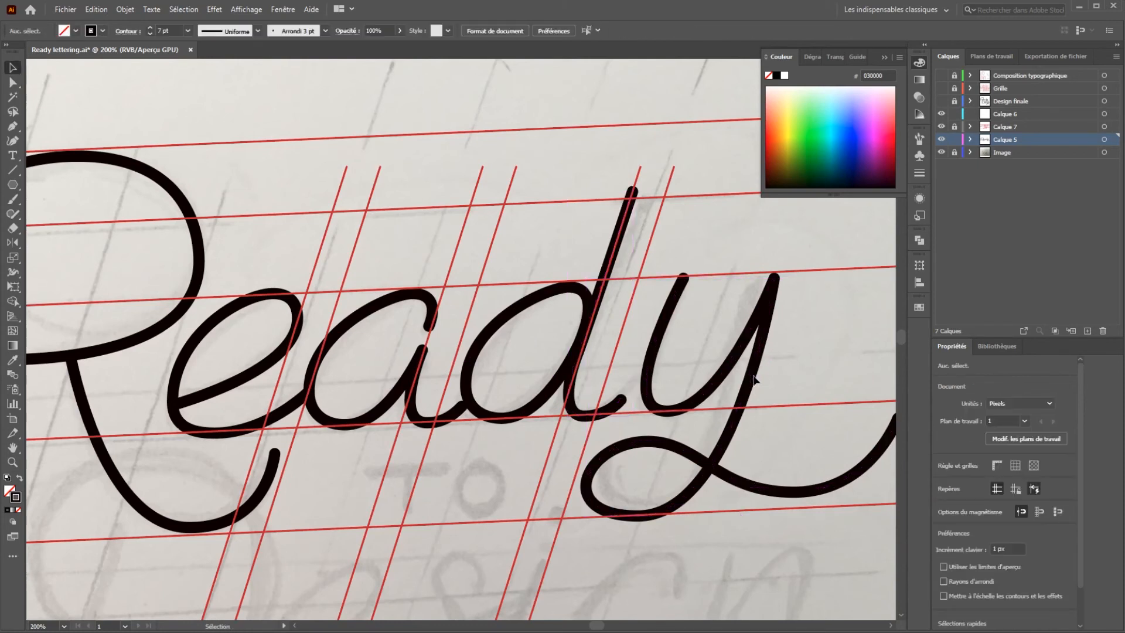
Move the y left against the d's exit stroke, and shift the d and y together left to tighten the gap after the a.
{"action": "left_click_drag", "start_coordinate": [750, 378], "coordinate": [715, 377]}
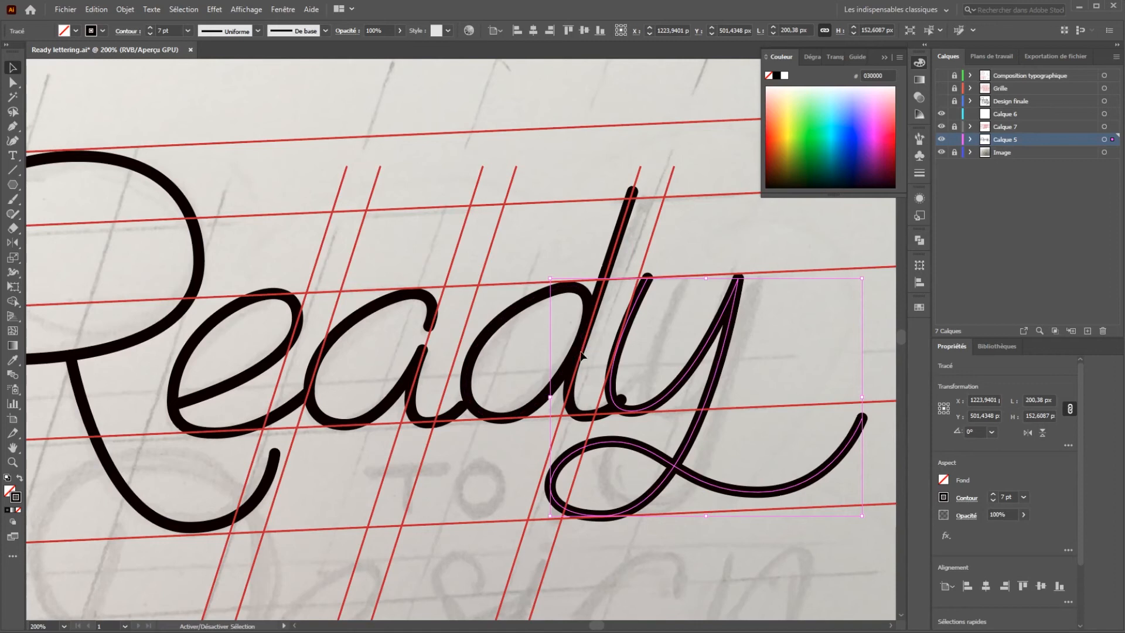
{"action": "left_click", "coordinate": [614, 269], "text": "shift"}
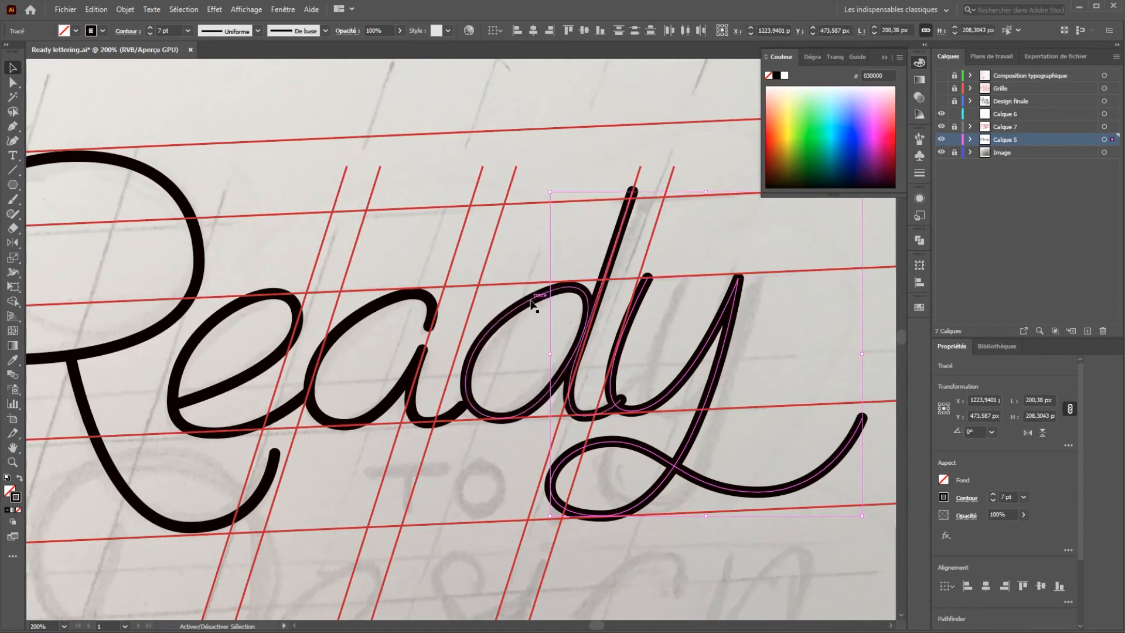
{"action": "left_click_drag", "start_coordinate": [515, 313], "coordinate": [497, 317]}
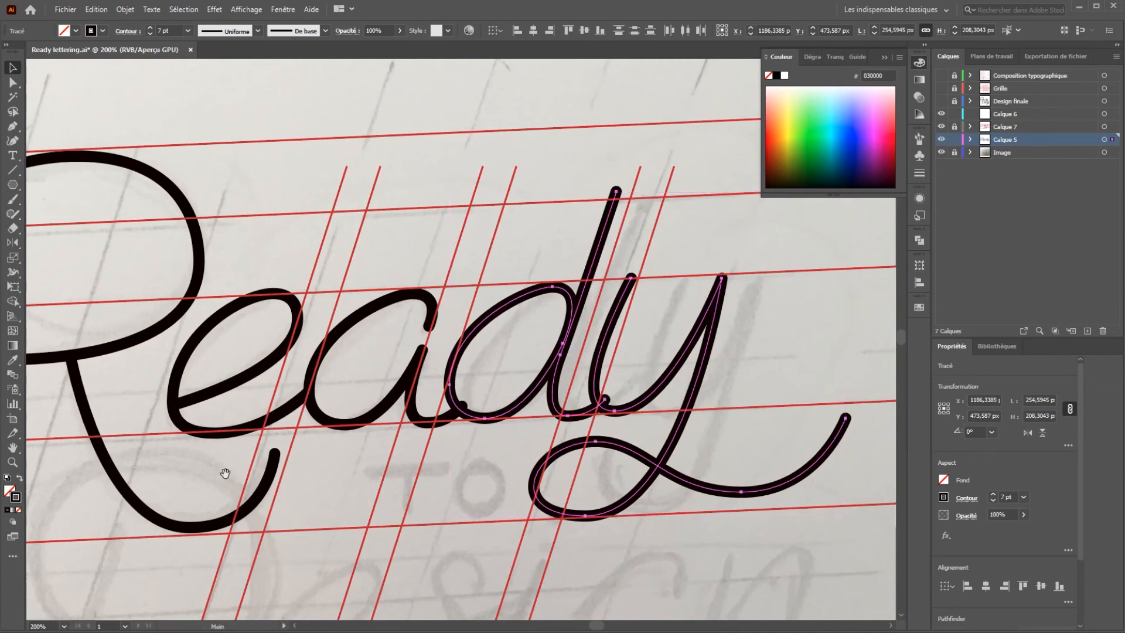
Select all strokes of the R and move them about 16 px right and 22 px up, closer to the e.
{"action": "scroll", "coordinate": [225, 467], "scroll_direction": "left", "scroll_amount": 3}
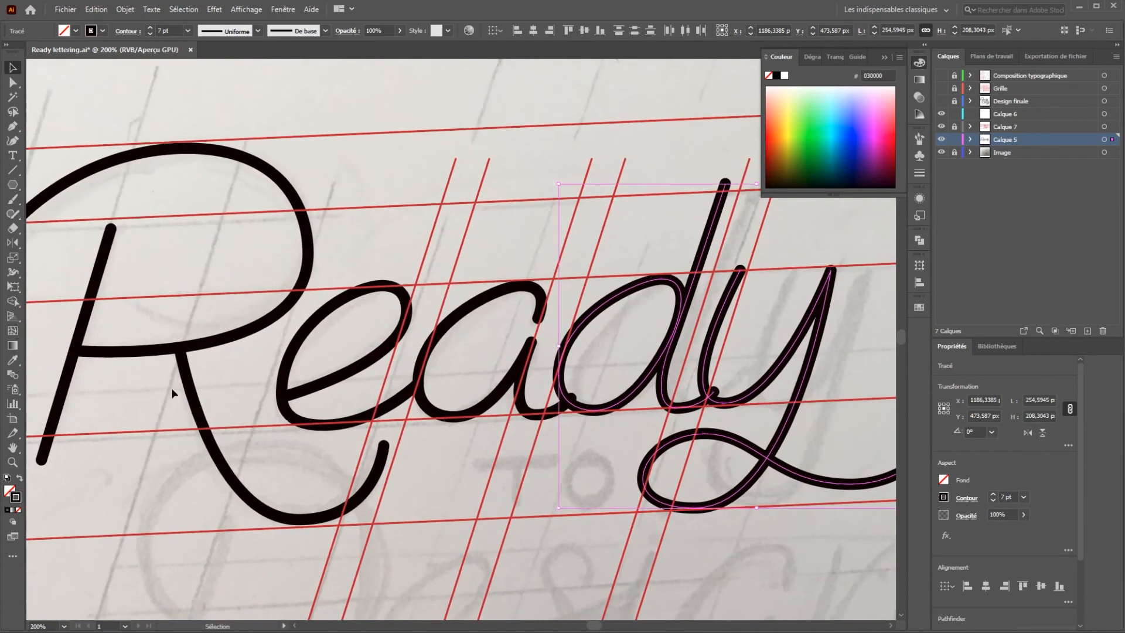
{"action": "left_click_drag", "start_coordinate": [214, 338], "coordinate": [216, 340]}
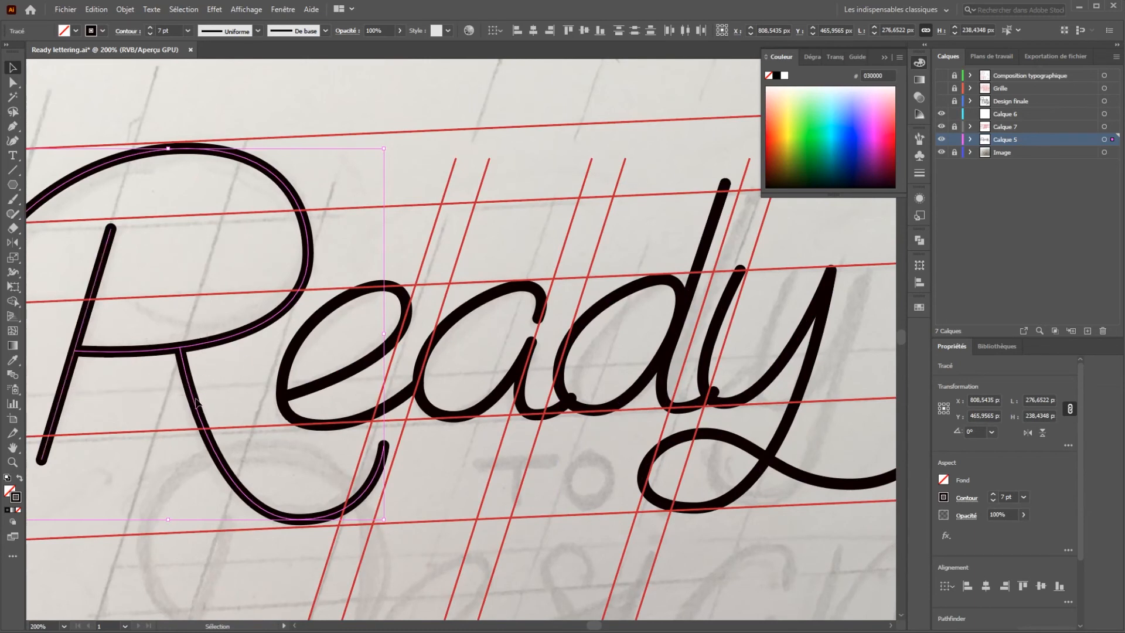
{"action": "left_click_drag", "start_coordinate": [195, 398], "coordinate": [217, 367]}
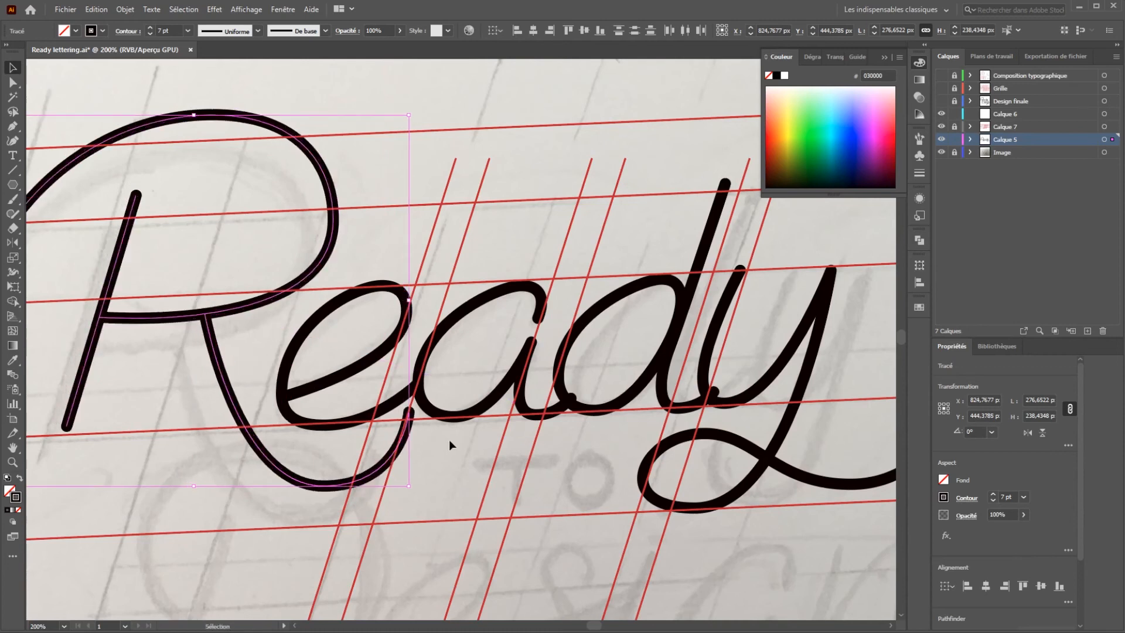
Reshape the R's leg by lowering its bottom curve close to the lowest guideline and moving its end anchor down and slightly outward.
{"action": "left_click", "coordinate": [458, 485]}
{"action": "key", "text": "a"}
{"action": "left_click_drag", "start_coordinate": [409, 412], "coordinate": [419, 472]}
{"action": "left_click_drag", "start_coordinate": [324, 486], "coordinate": [317, 519]}
{"action": "left_click_drag", "start_coordinate": [418, 473], "coordinate": [418, 467]}
{"action": "left_click", "coordinate": [468, 479]}
Hide the guideline layer Calque 7 and the sketch layer Image to check the "Ready" lettering on its own.
{"action": "scroll", "coordinate": [485, 458], "scroll_direction": "down", "scroll_amount": 4}
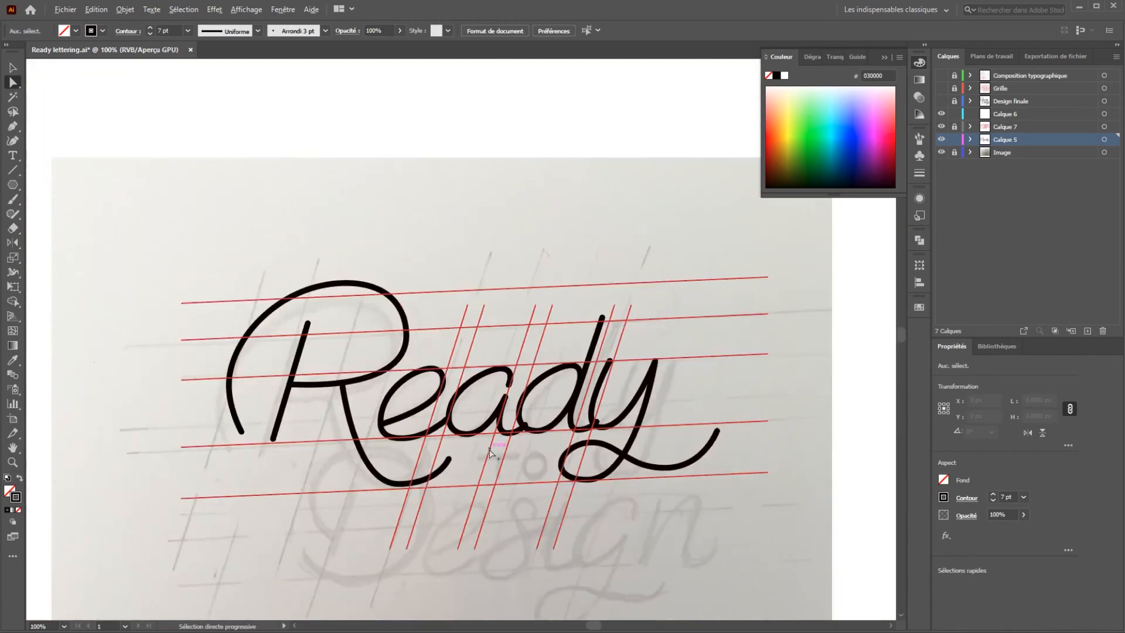
{"action": "left_click_drag", "start_coordinate": [594, 492], "coordinate": [522, 455]}
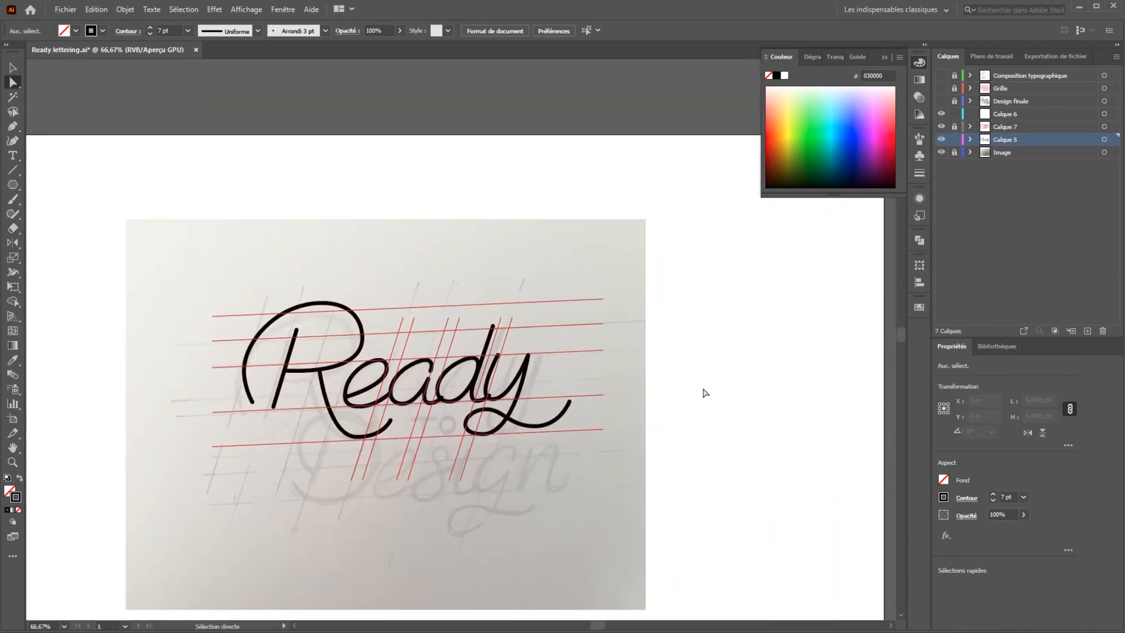
{"action": "left_click", "coordinate": [941, 126]}
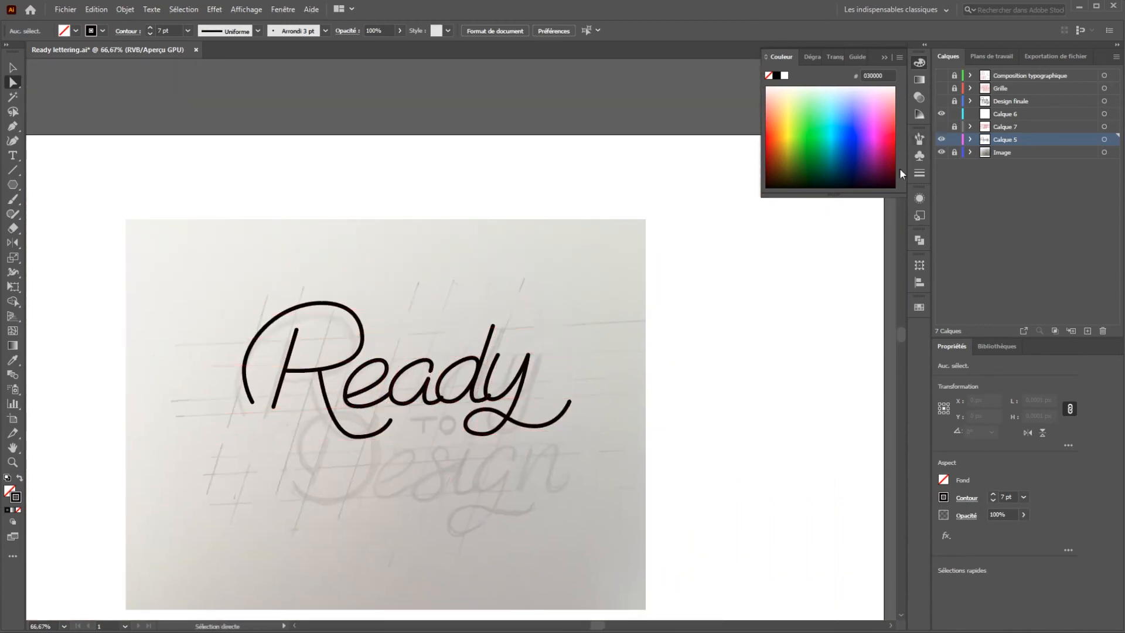
{"action": "left_click", "coordinate": [942, 152]}
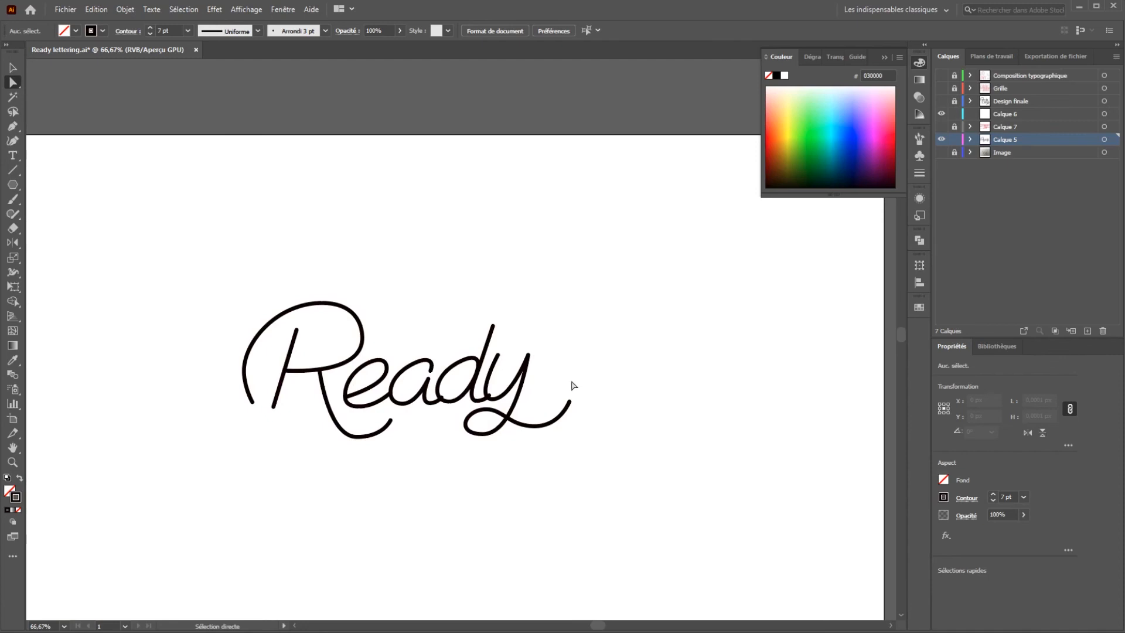
{"action": "scroll", "coordinate": [381, 404], "scroll_direction": "up", "scroll_amount": 2}
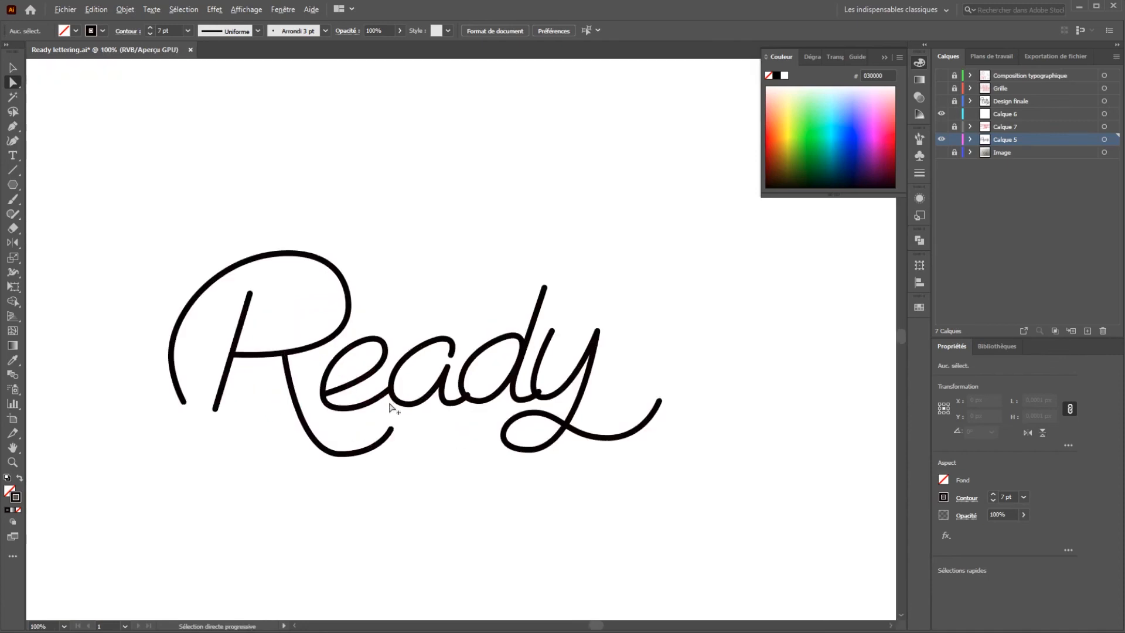
Show the Calque 7 guidelines and scale the e down slightly from its upper-left and lower-right corners, and deselect.
{"action": "left_click", "coordinate": [942, 127]}
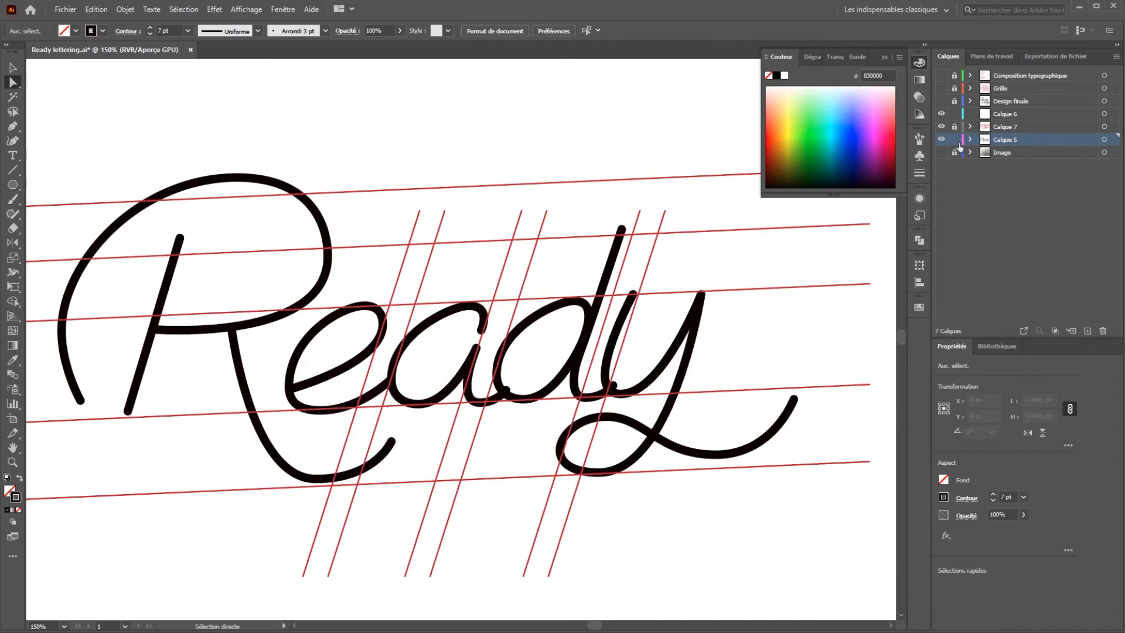
{"action": "left_click", "coordinate": [321, 381]}
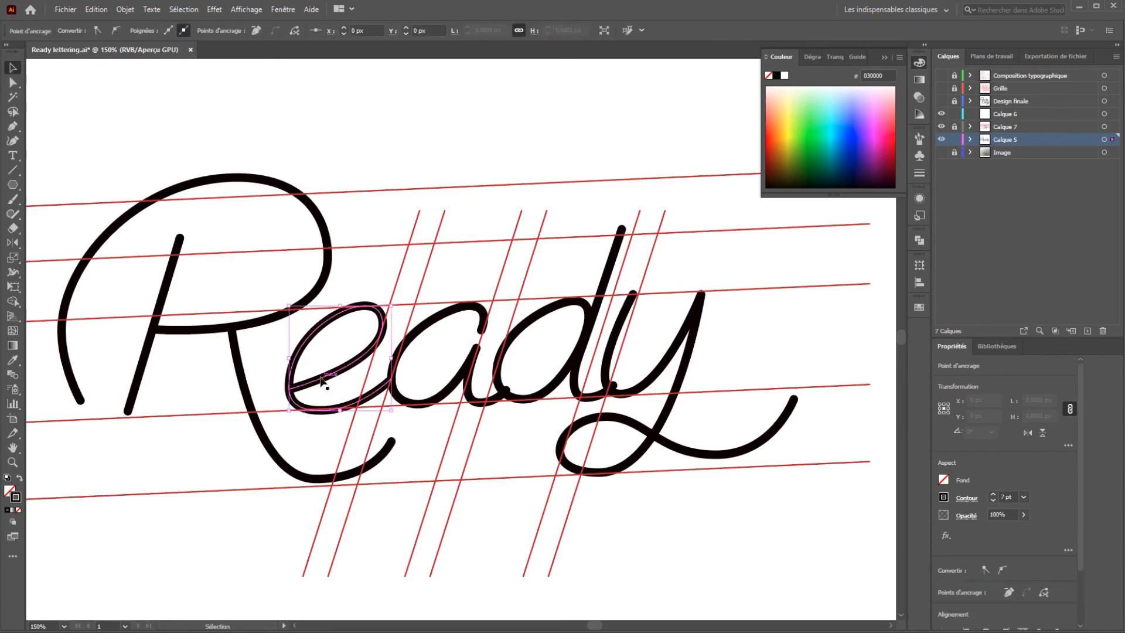
{"action": "scroll", "coordinate": [349, 338], "scroll_direction": "up", "scroll_amount": 1}
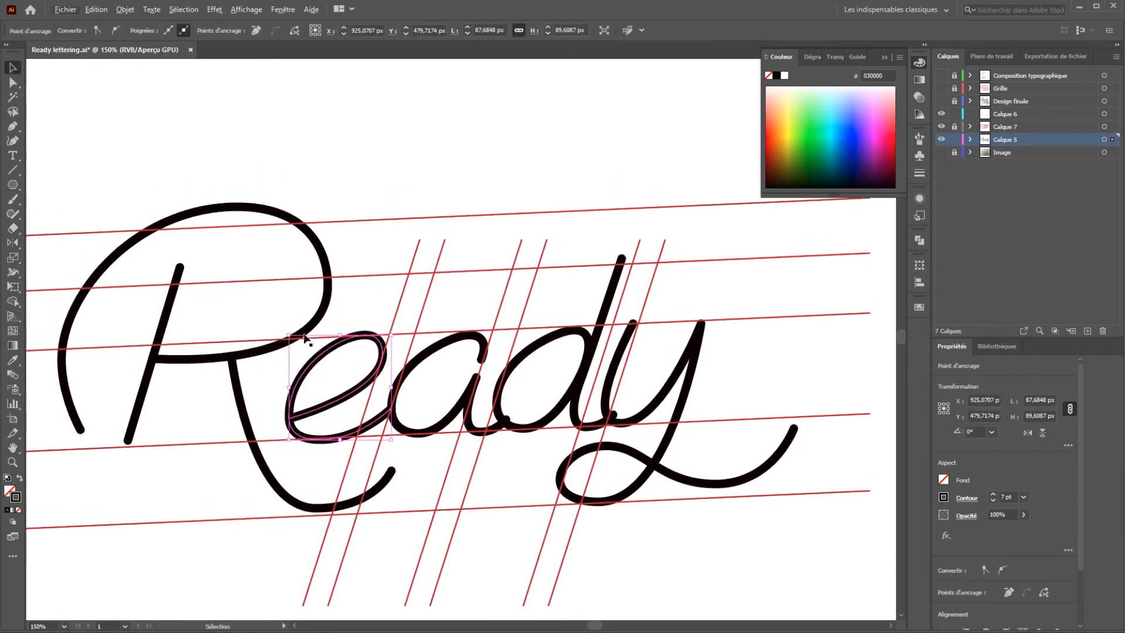
{"action": "left_click_drag", "start_coordinate": [289, 336], "coordinate": [293, 340]}
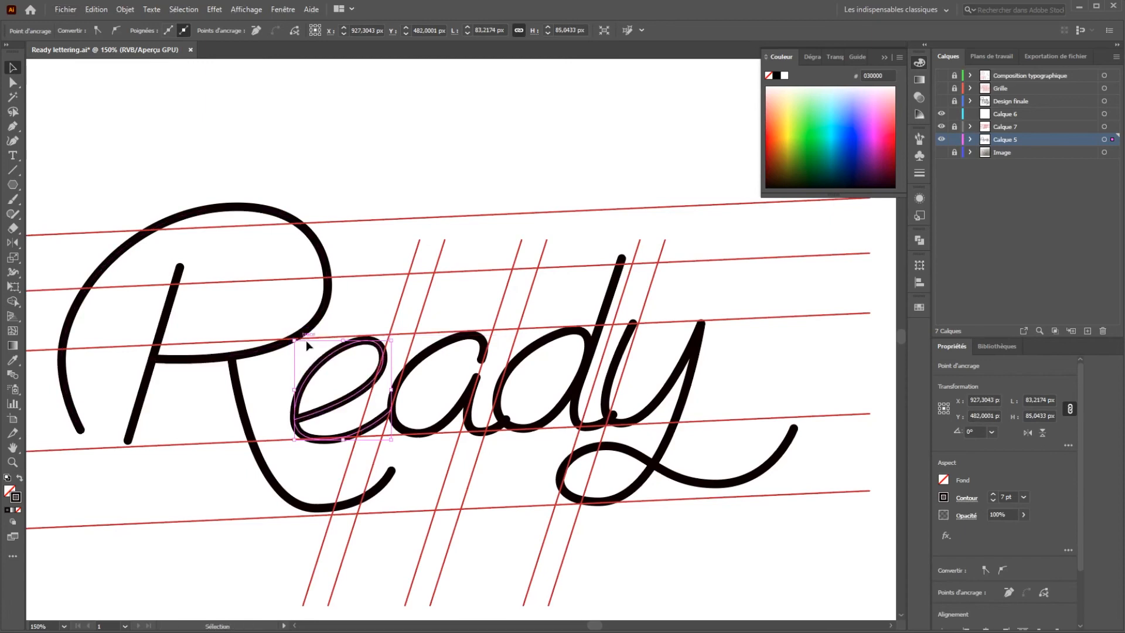
{"action": "left_click_drag", "start_coordinate": [391, 439], "coordinate": [387, 435]}
{"action": "left_click", "coordinate": [396, 456]}
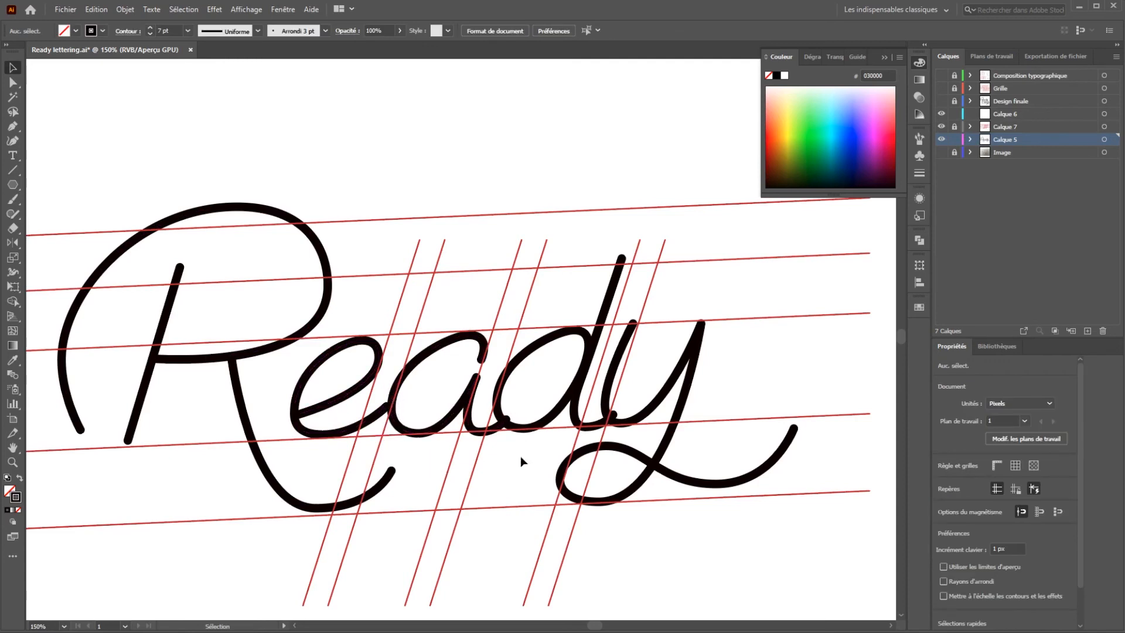
Show the Image layer to compare the whole "Ready" lettering with the hand-drawn sketch.
{"action": "scroll", "coordinate": [611, 414], "scroll_direction": "down", "scroll_amount": 2}
{"action": "left_click", "coordinate": [941, 153]}
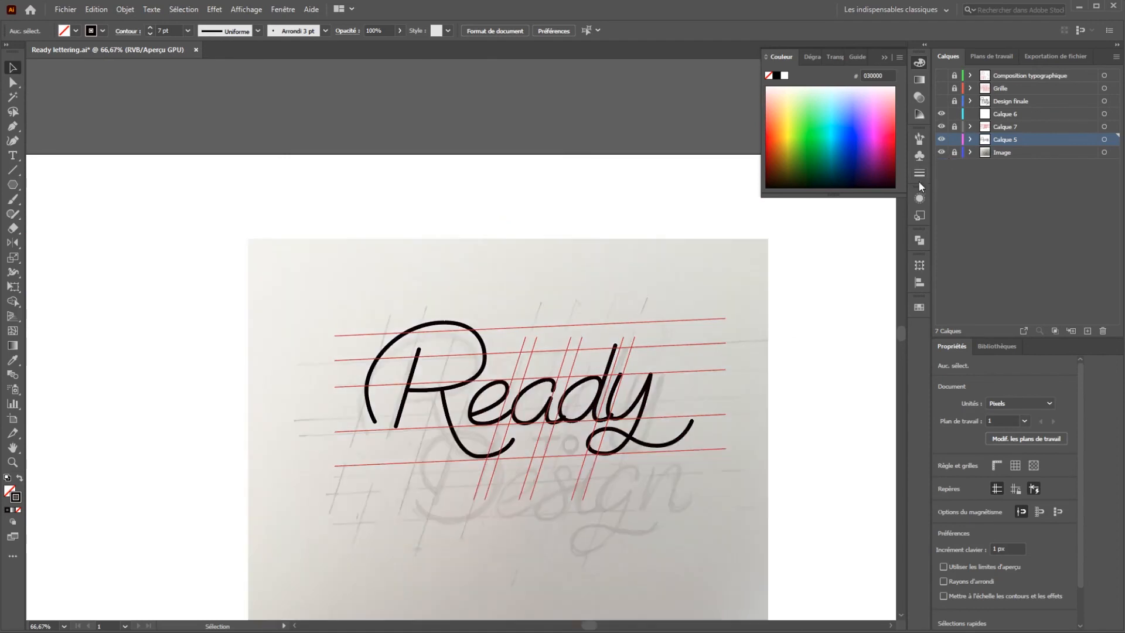
{"action": "left_click_drag", "start_coordinate": [694, 392], "coordinate": [588, 317]}
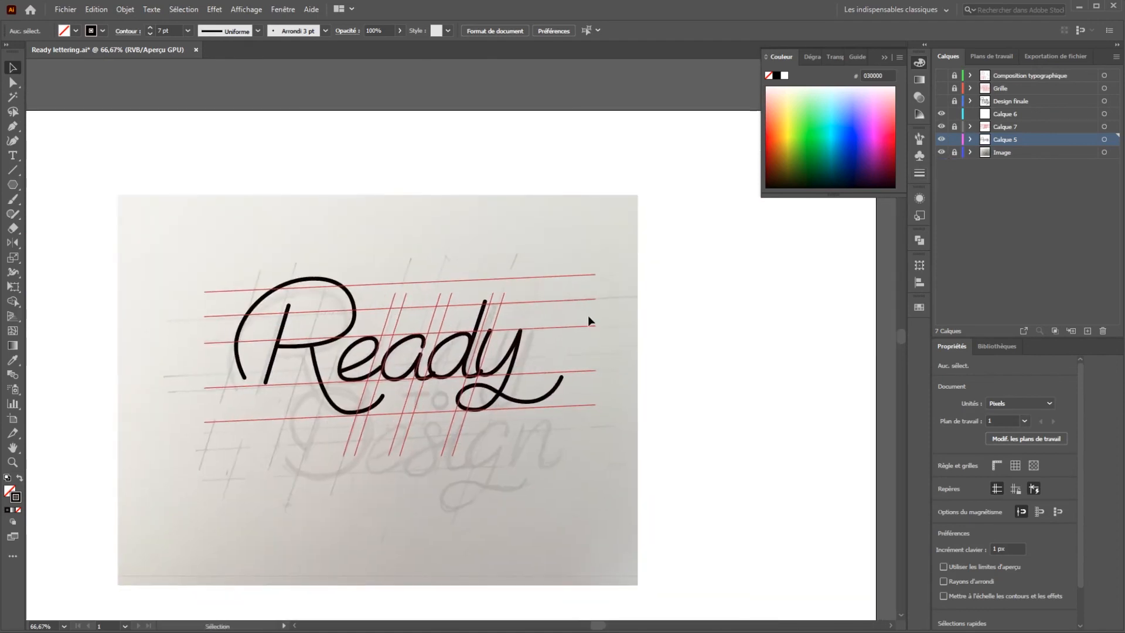
{"action": "left_click_drag", "start_coordinate": [505, 463], "coordinate": [506, 444]}
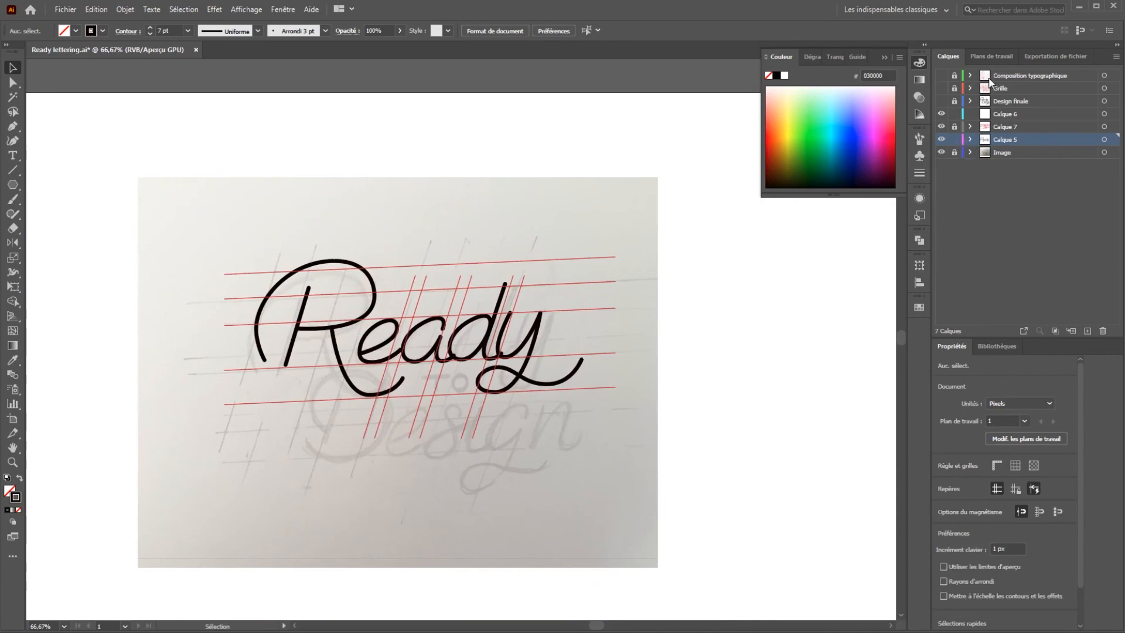
Hide the layers Calque 6, Calque 7, Calque 5 and Image, and show the Design finale layer.
{"action": "left_click_drag", "start_coordinate": [941, 115], "coordinate": [942, 153]}
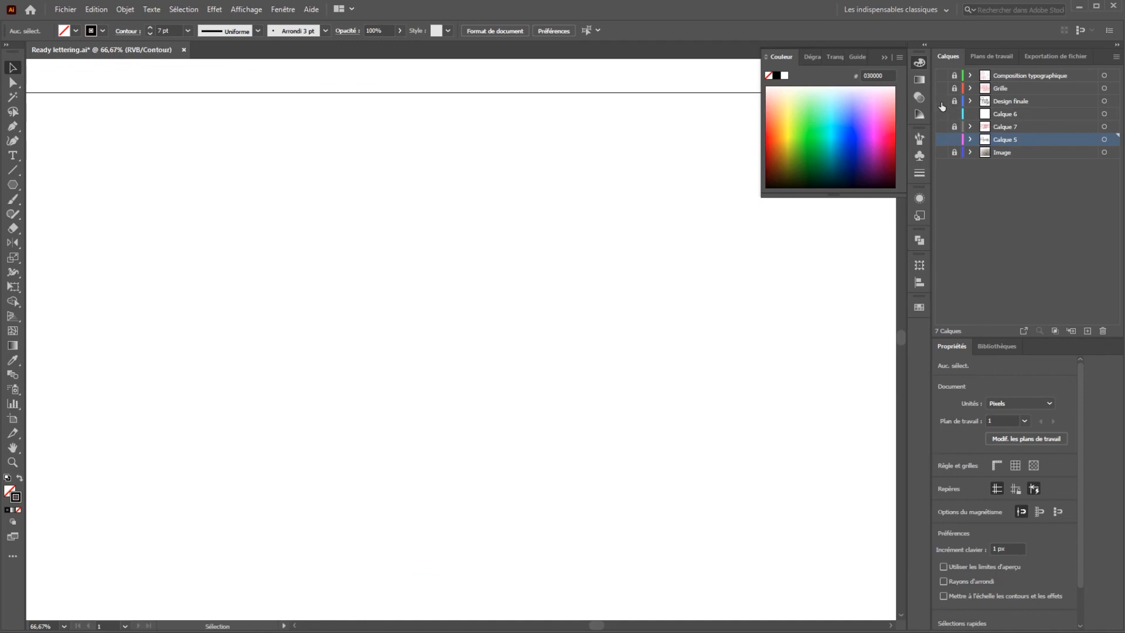
{"action": "left_click", "coordinate": [942, 102]}
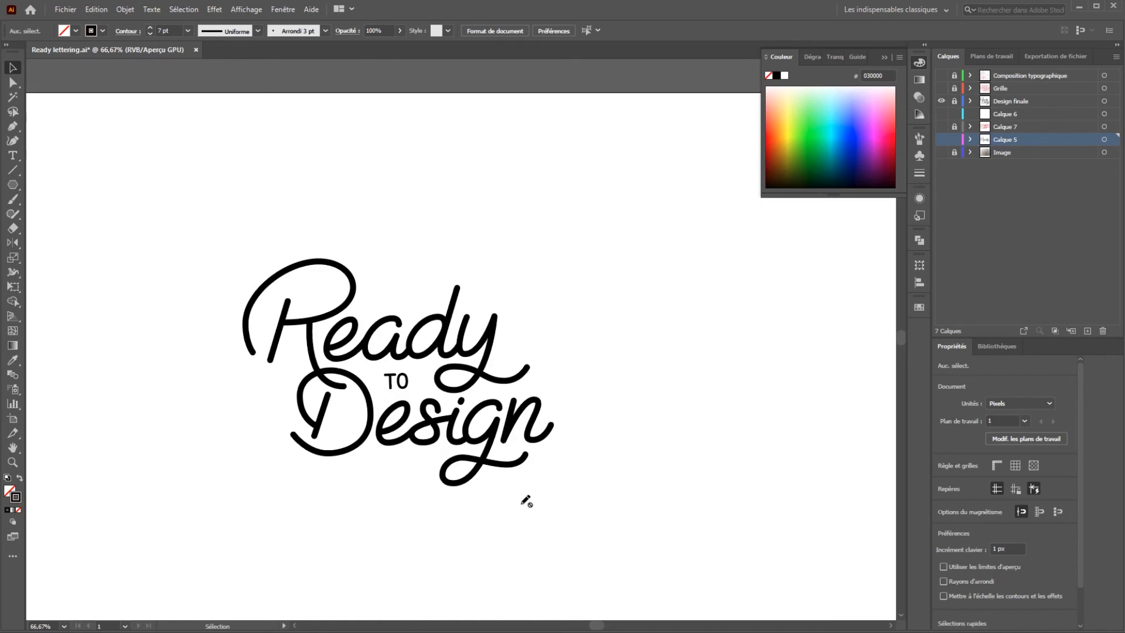
{"action": "left_click_drag", "start_coordinate": [380, 467], "coordinate": [426, 468]}
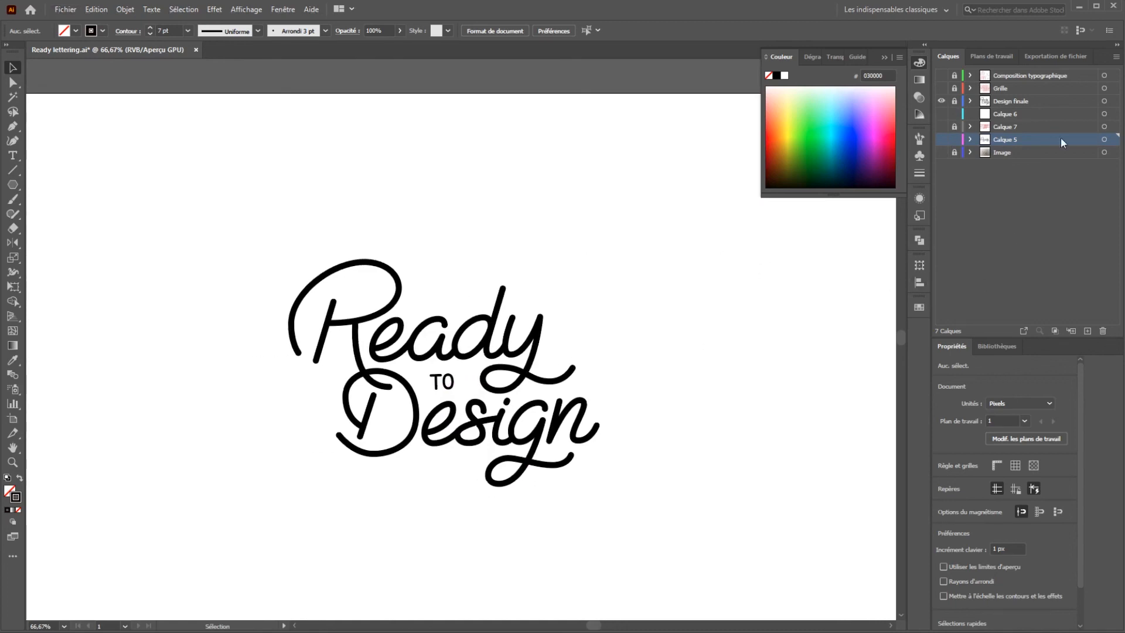
Show the Grille and Composition typographique layers and examine the final design's letter spacing, x-height, line spacing and descender annotations.
{"action": "left_click", "coordinate": [941, 88]}
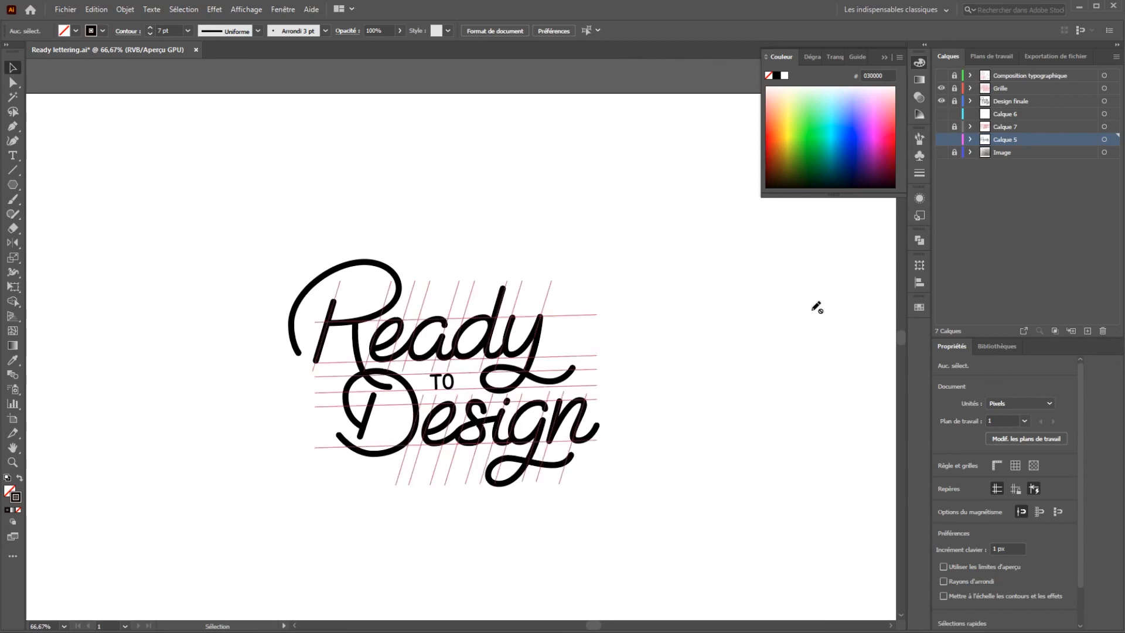
{"action": "left_click", "coordinate": [941, 76]}
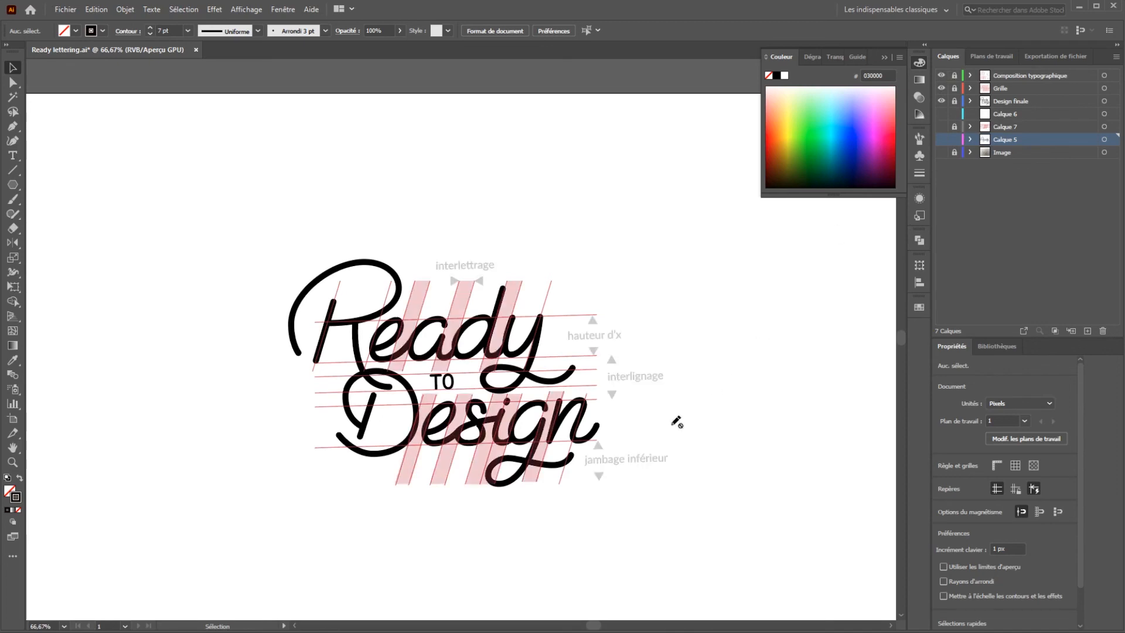
{"action": "scroll", "coordinate": [532, 512], "scroll_direction": "up", "scroll_amount": 1}
{"action": "left_click_drag", "start_coordinate": [585, 486], "coordinate": [563, 506]}
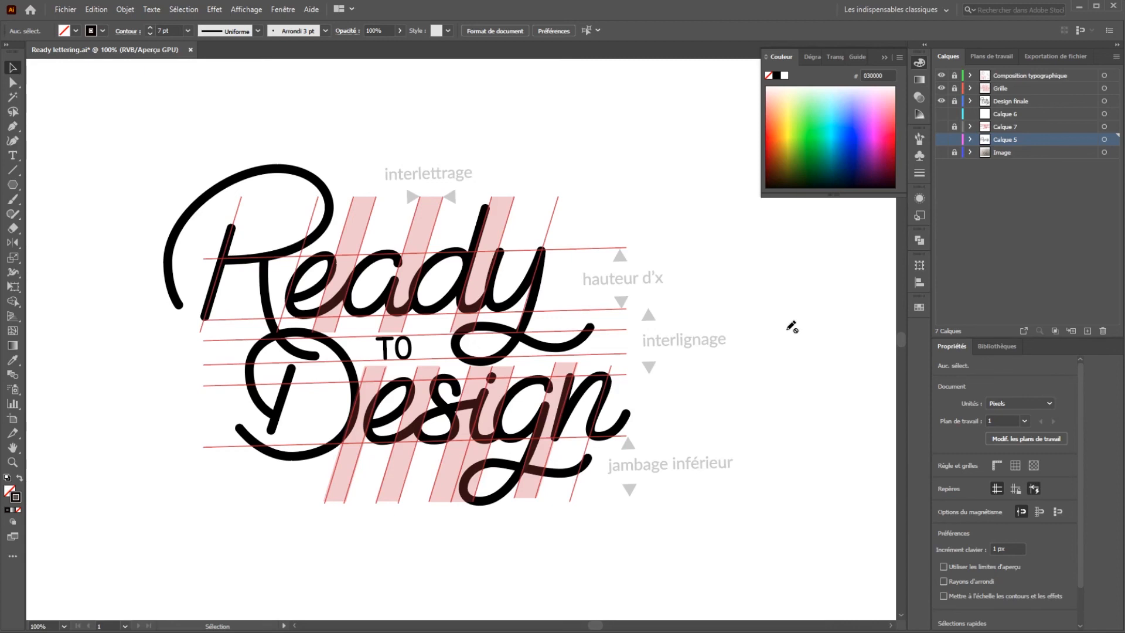
{"action": "left_click_drag", "start_coordinate": [805, 320], "coordinate": [840, 328]}
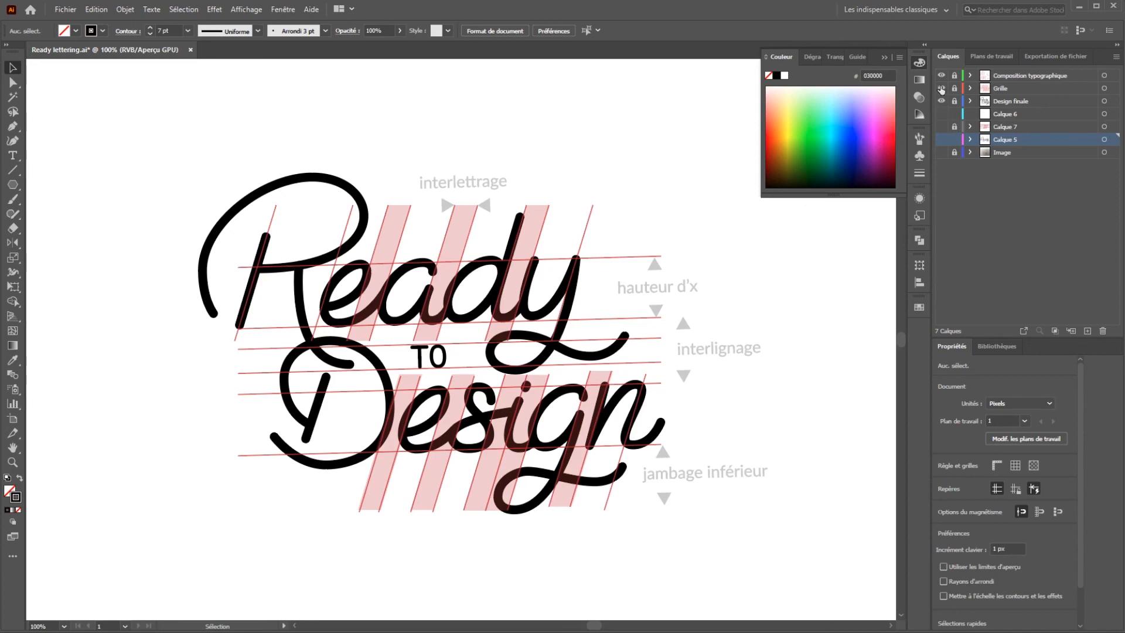
Hide the Grille and Composition typographique layers to view the final "Ready to Design" lettering alone on the artboard.
{"action": "left_click_drag", "start_coordinate": [941, 88], "coordinate": [941, 75]}
{"action": "scroll", "coordinate": [794, 340], "scroll_direction": "down", "scroll_amount": 2}
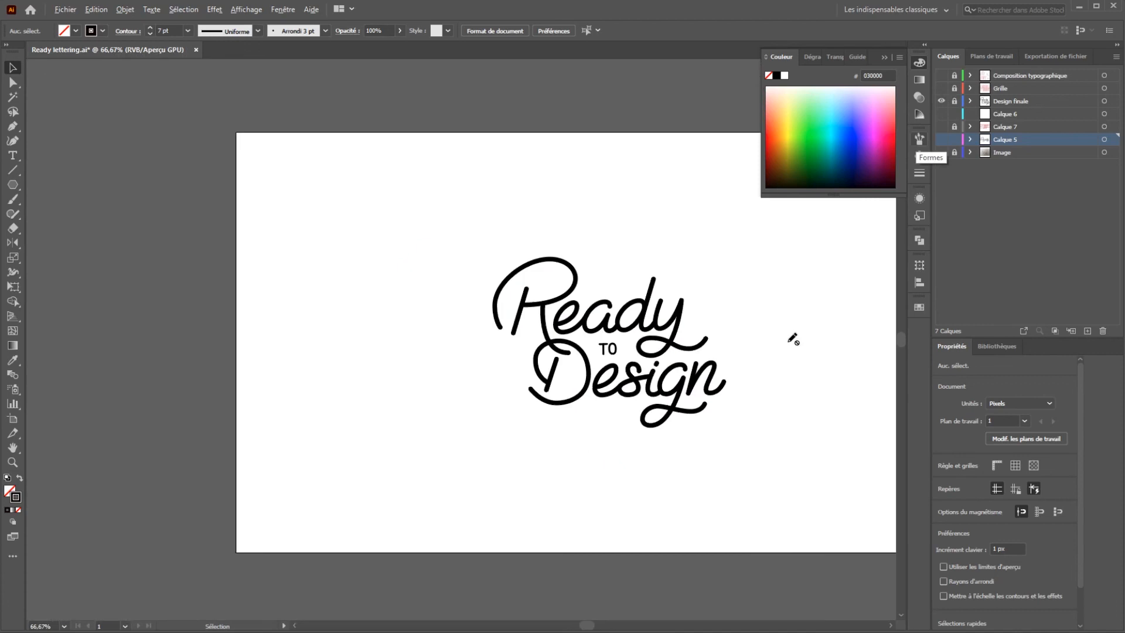
{"action": "left_click_drag", "start_coordinate": [813, 358], "coordinate": [678, 348]}
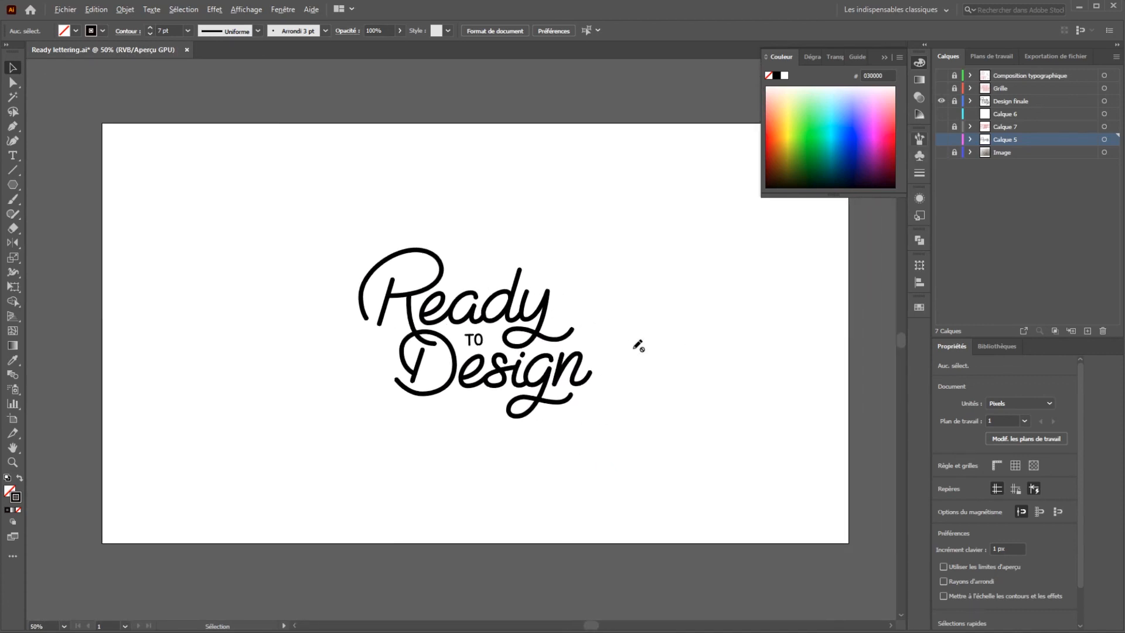
{"action": "scroll", "coordinate": [637, 347], "scroll_direction": "up", "scroll_amount": 1}
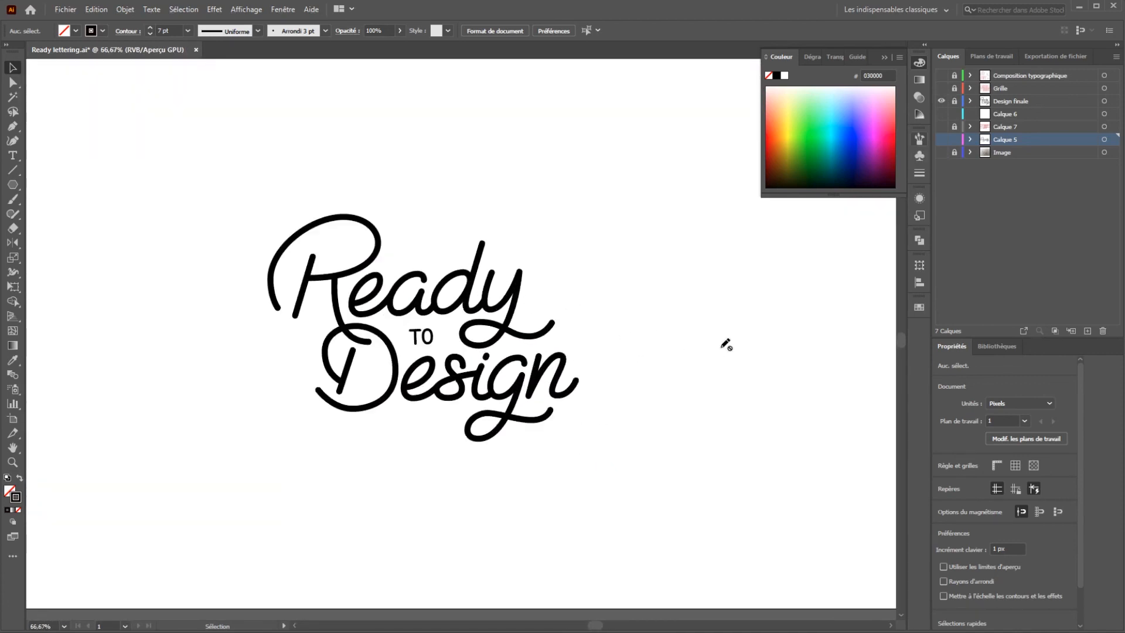